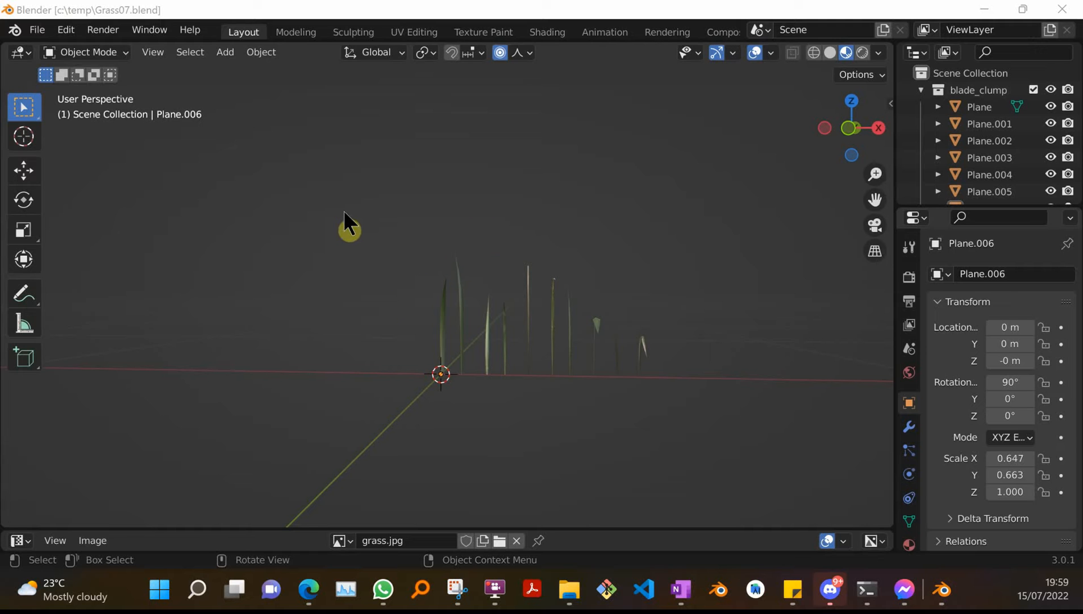
Orbit around the grass blade clump to examine it from several angles.
{"action": "middle_click_drag", "start_coordinate": [386, 222], "coordinate": [595, 252]}
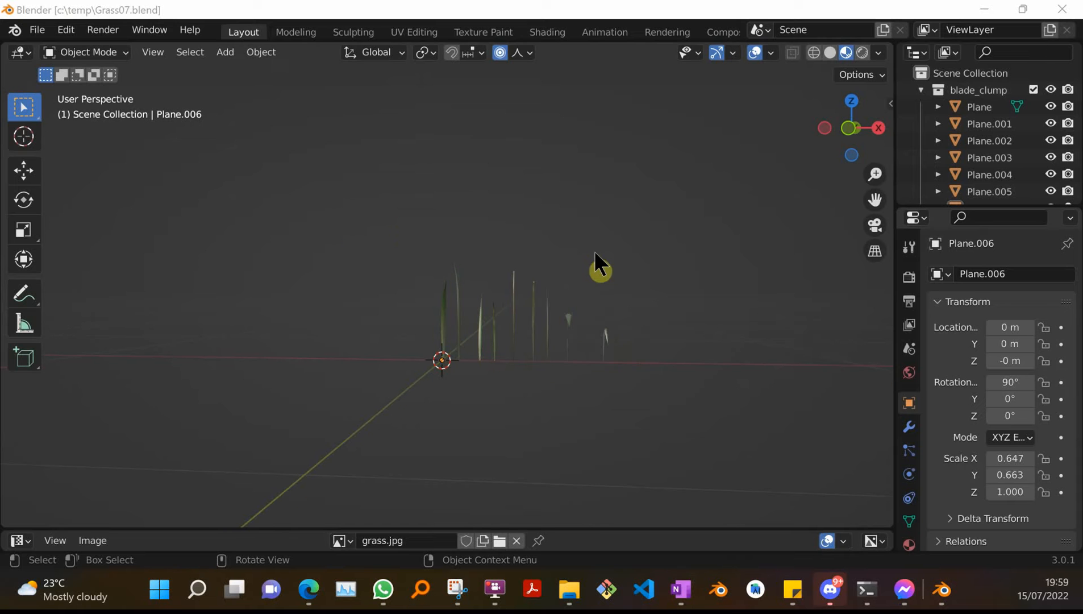
{"action": "middle_click_drag", "start_coordinate": [464, 244], "coordinate": [413, 218]}
{"action": "middle_click_drag", "start_coordinate": [671, 307], "coordinate": [685, 299]}
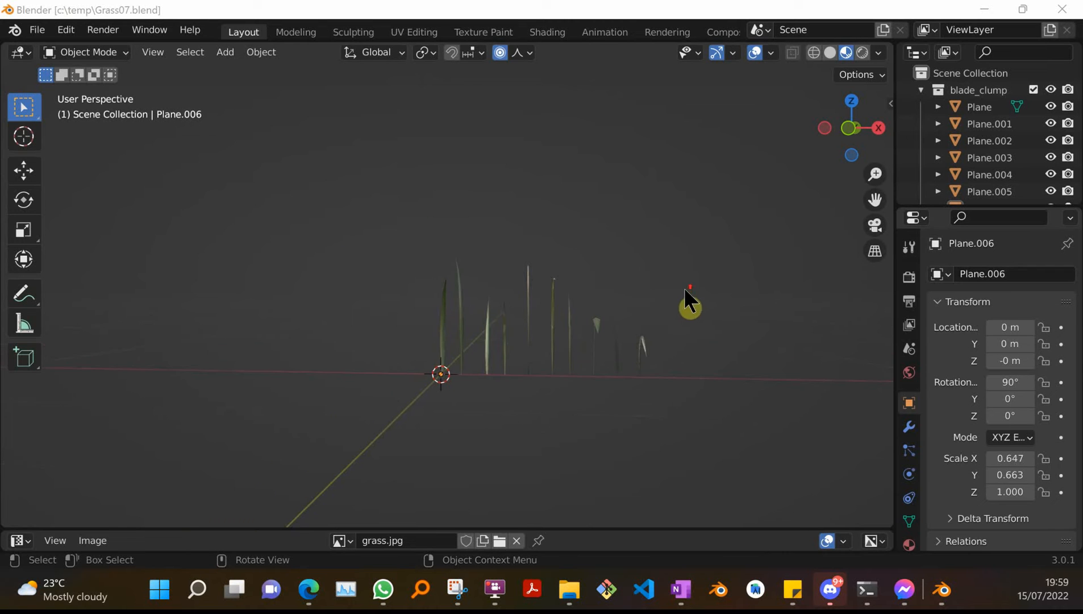
{"action": "middle_click_drag", "start_coordinate": [491, 291], "coordinate": [494, 291]}
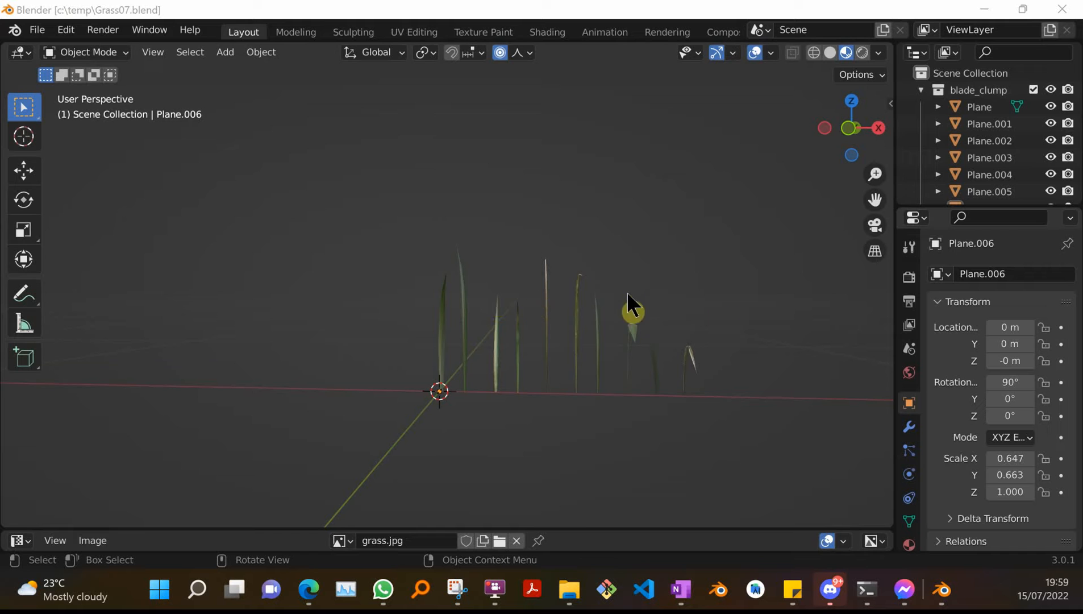
{"action": "middle_click_drag", "start_coordinate": [627, 294], "coordinate": [591, 289]}
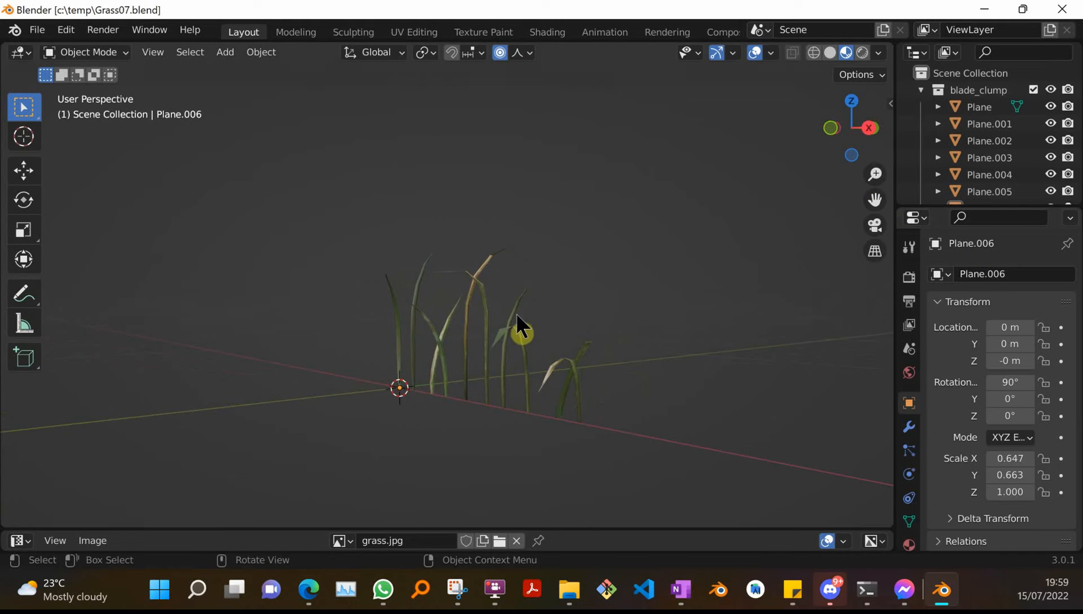
Box-select all grass blades and enlarge the outliner so it lists Plane through Plane.010.
{"action": "left_click", "coordinate": [481, 308]}
{"action": "left_click_drag", "start_coordinate": [349, 217], "coordinate": [685, 435]}
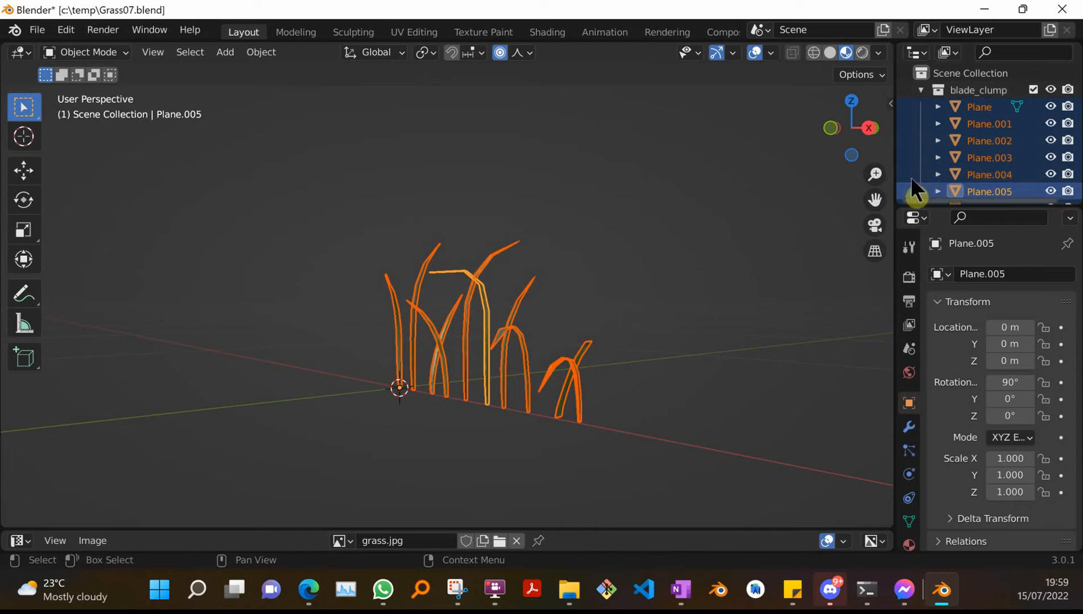
{"action": "left_click_drag", "start_coordinate": [935, 208], "coordinate": [935, 307]}
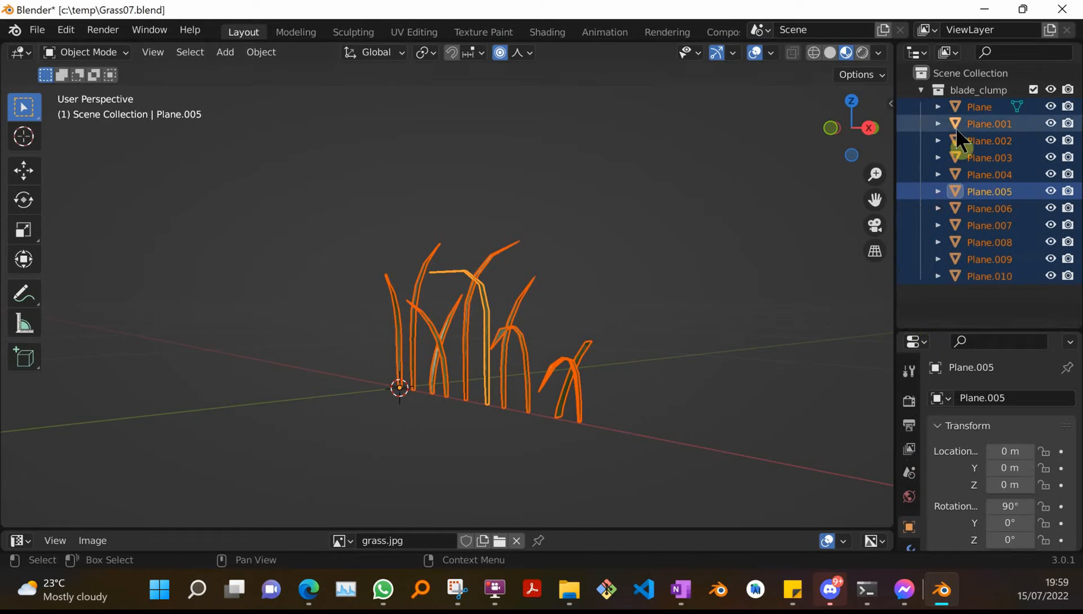
{"action": "left_click", "coordinate": [674, 288]}
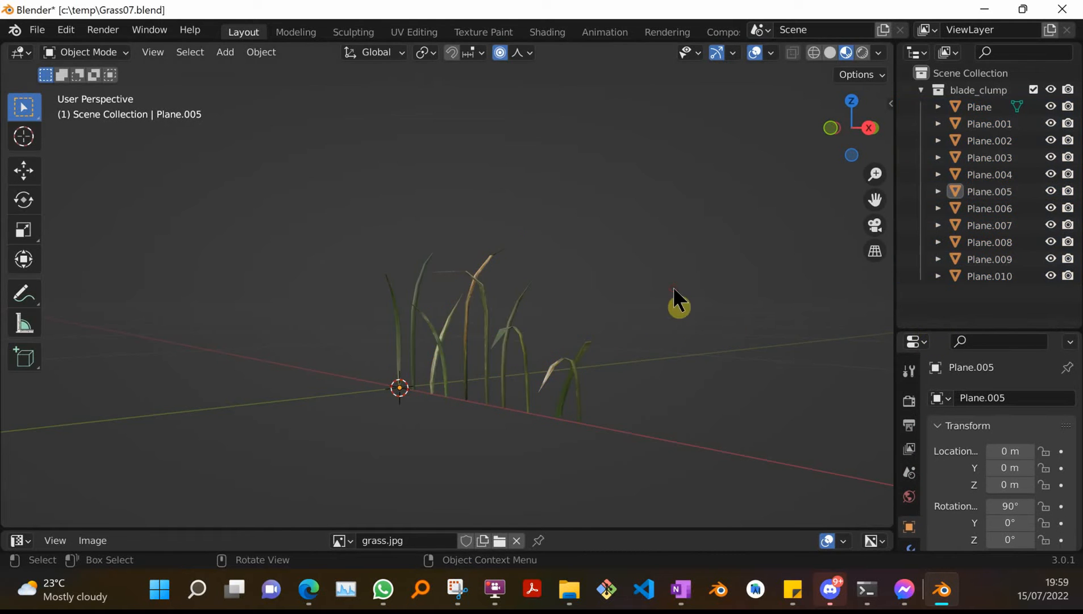
{"action": "left_click", "coordinate": [399, 360]}
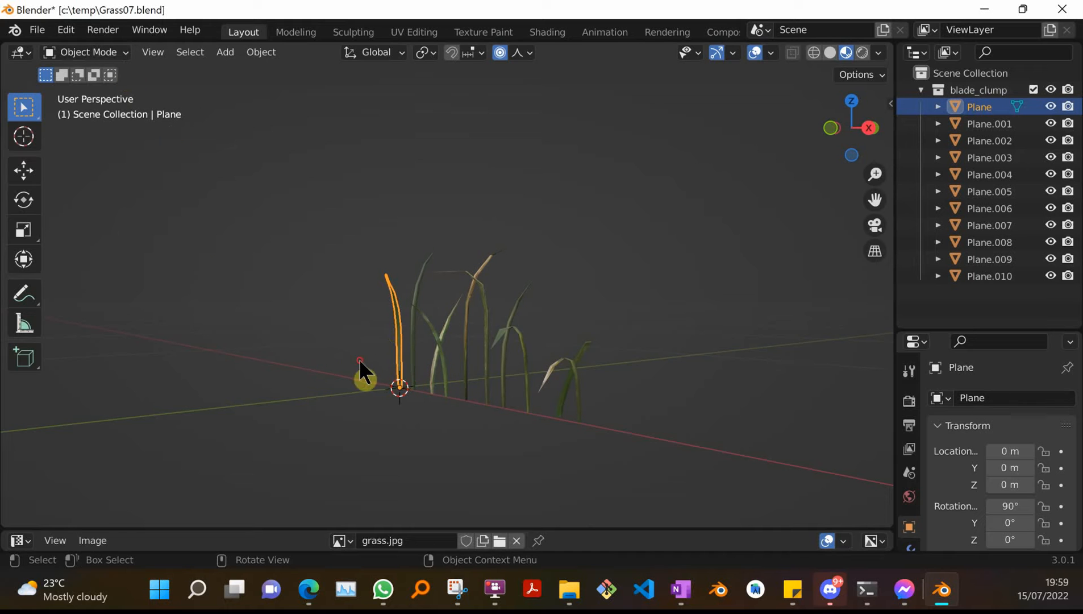
{"action": "key", "text": "g"}
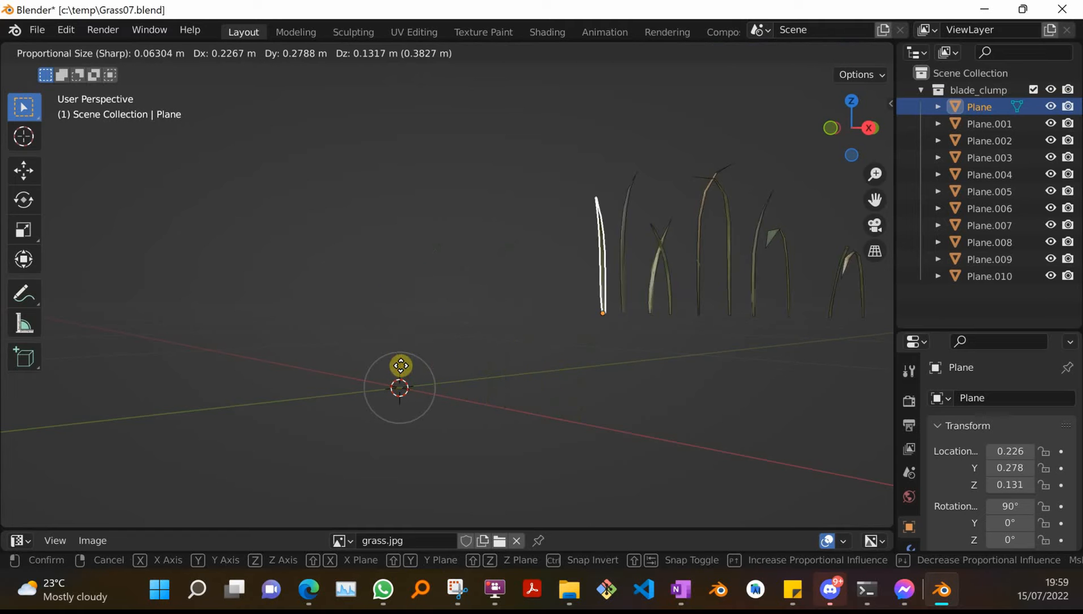
{"action": "right_click", "coordinate": [547, 303]}
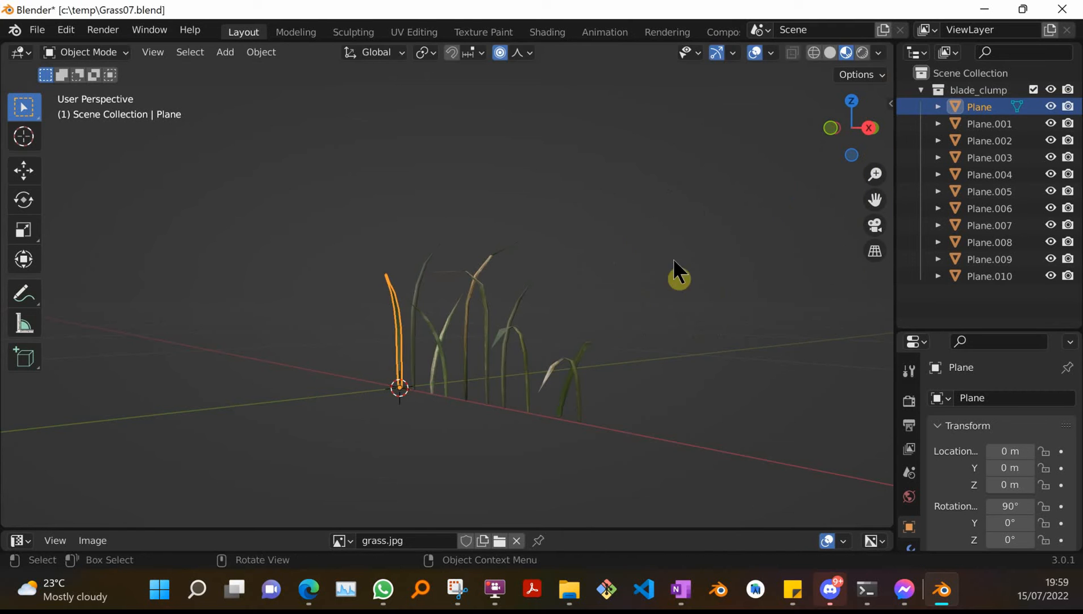
{"action": "left_click", "coordinate": [884, 109]}
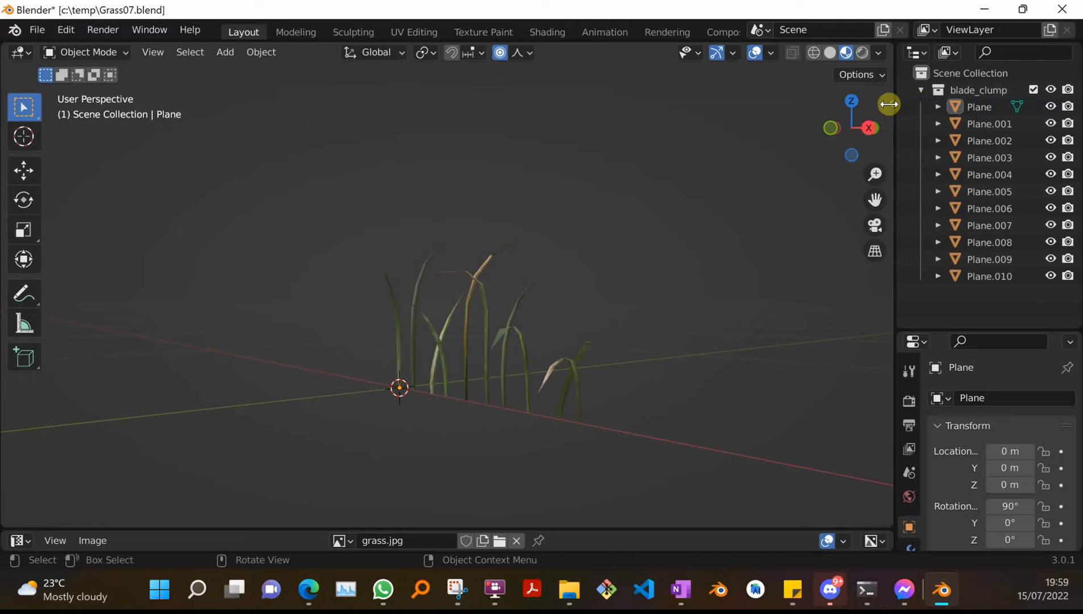
{"action": "left_click", "coordinate": [891, 105]}
{"action": "left_click", "coordinate": [885, 267]}
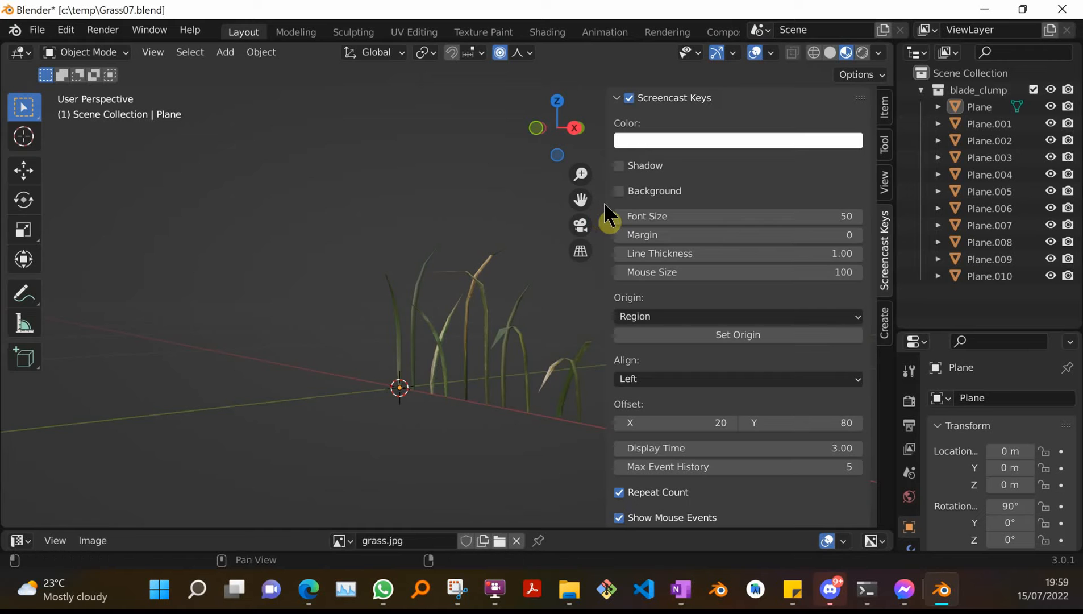
{"action": "left_click_drag", "start_coordinate": [605, 204], "coordinate": [906, 237]}
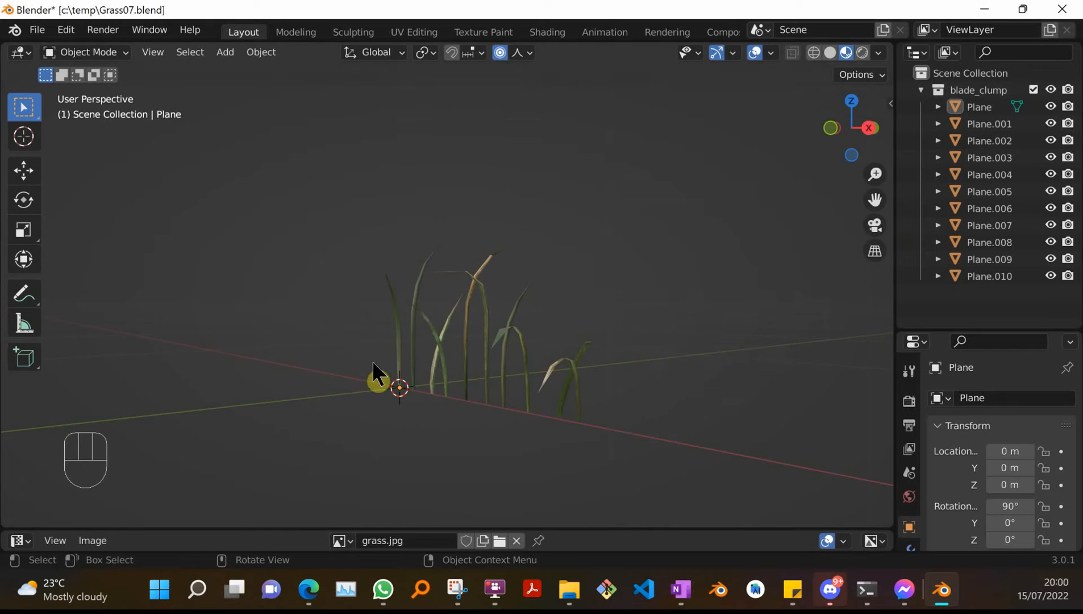
Move the first grass blade, Plane, away from the origin and undo the move.
{"action": "left_click_drag", "start_coordinate": [512, 307], "coordinate": [667, 490]}
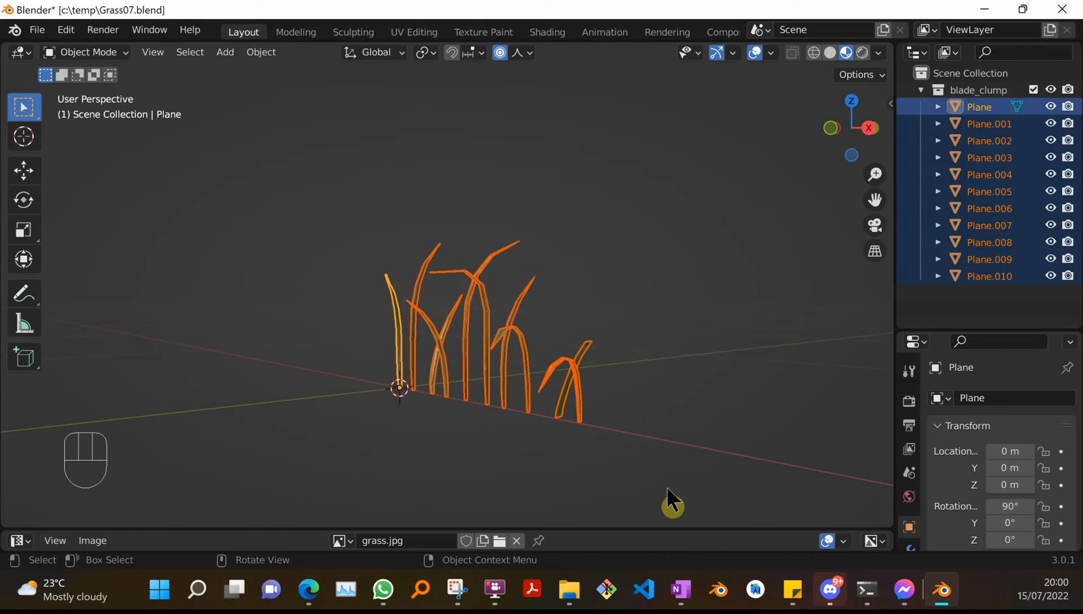
{"action": "left_click", "coordinate": [411, 365]}
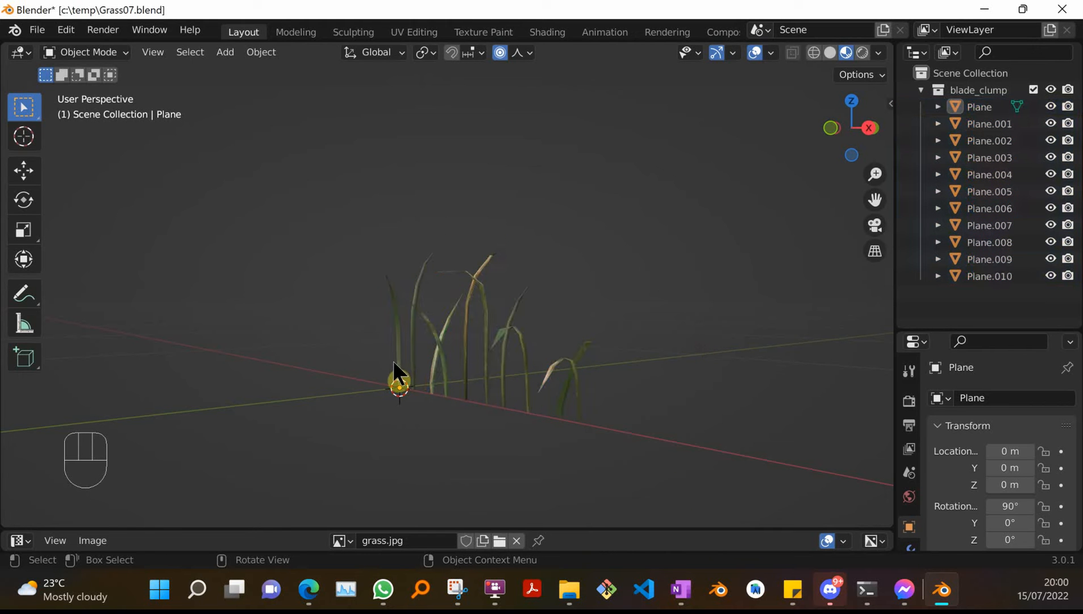
{"action": "left_click", "coordinate": [398, 376]}
{"action": "key", "text": "g"}
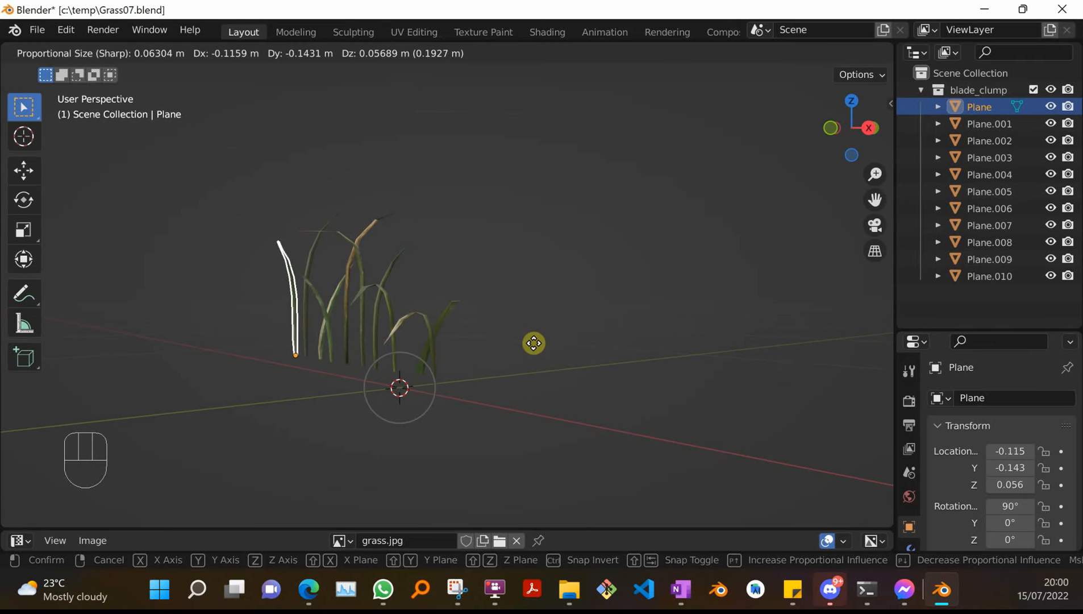
{"action": "left_click", "coordinate": [533, 343]}
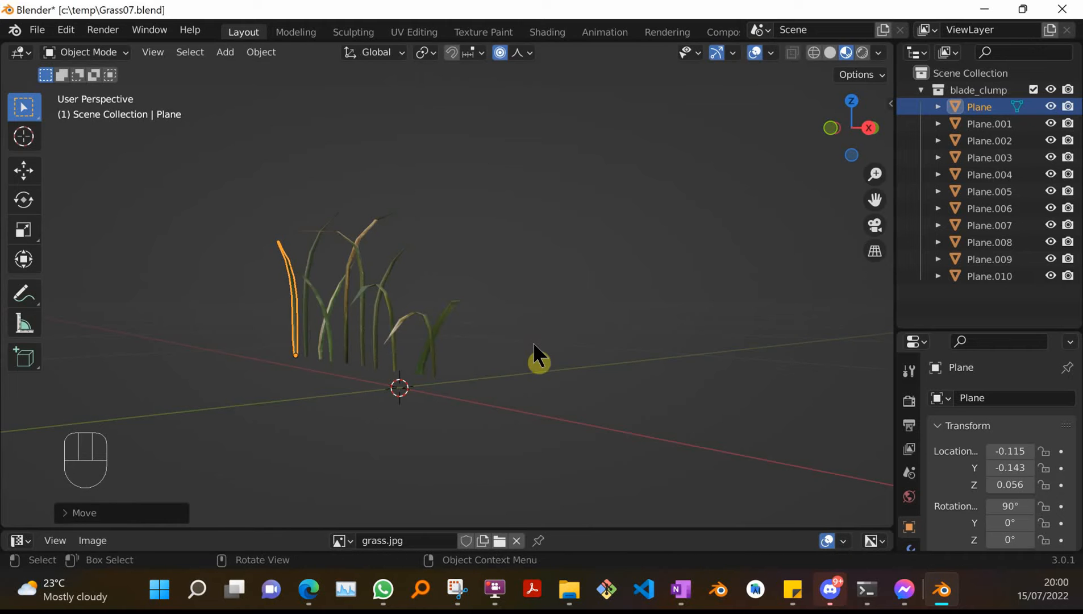
{"action": "key", "text": "Escape"}
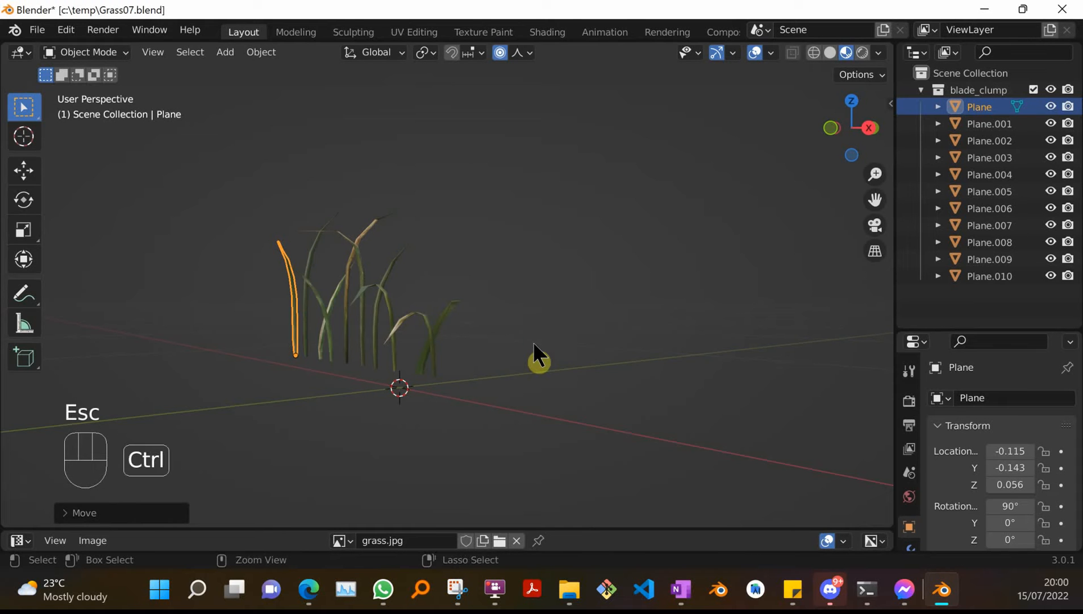
{"action": "key", "text": "ctrl+z"}
Switch to front orthographic view and open the sidebar's Item tab with blade Plane.001 selected.
{"action": "middle_click_drag", "start_coordinate": [675, 414], "coordinate": [771, 370]}
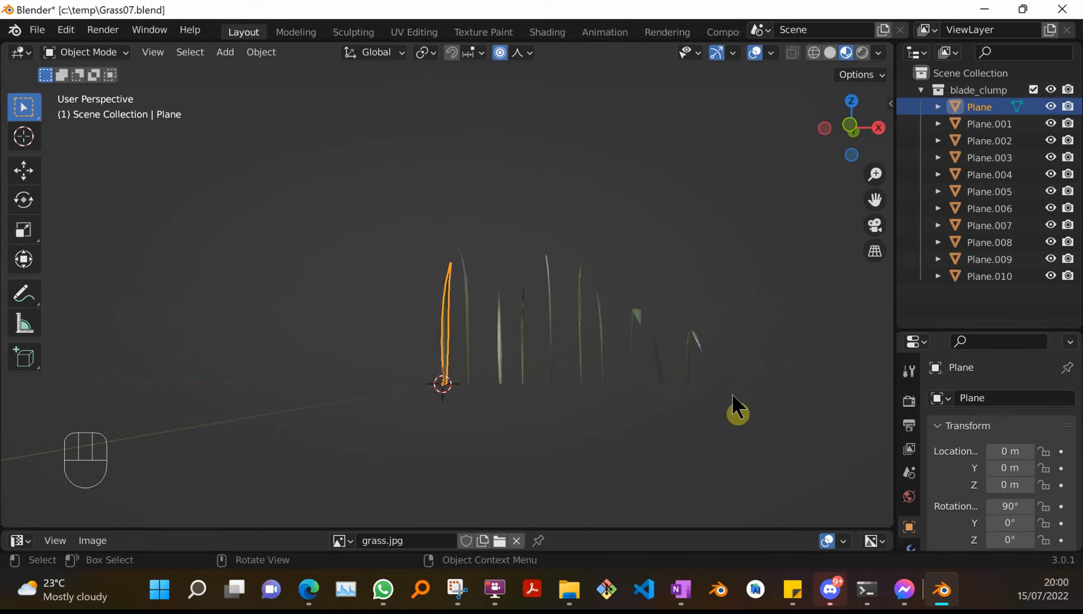
{"action": "key", "text": "KP_7"}
{"action": "key", "text": "KP_1"}
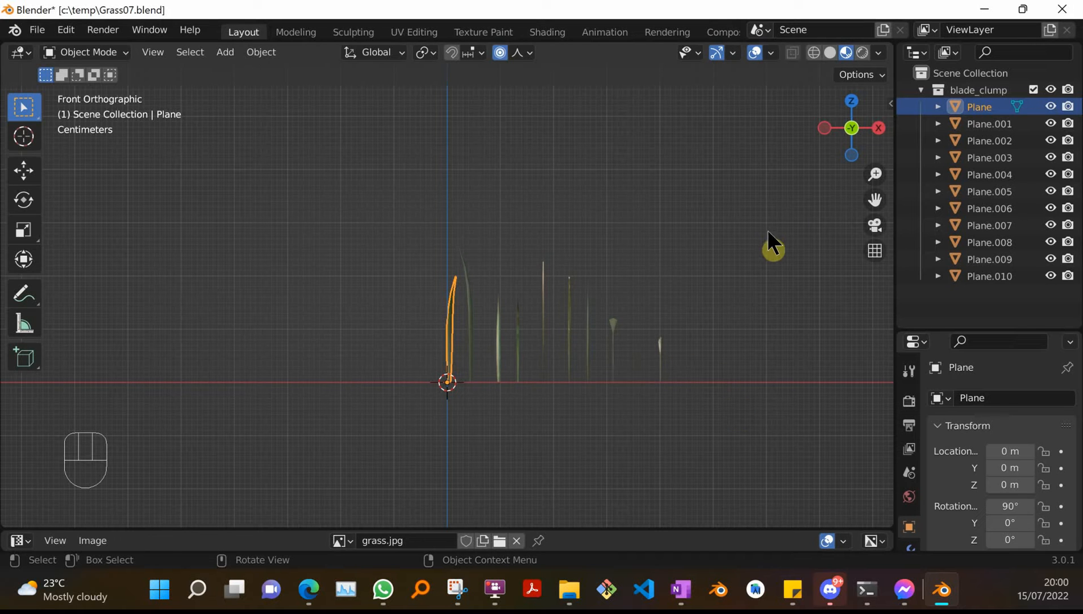
{"action": "left_click", "coordinate": [888, 104]}
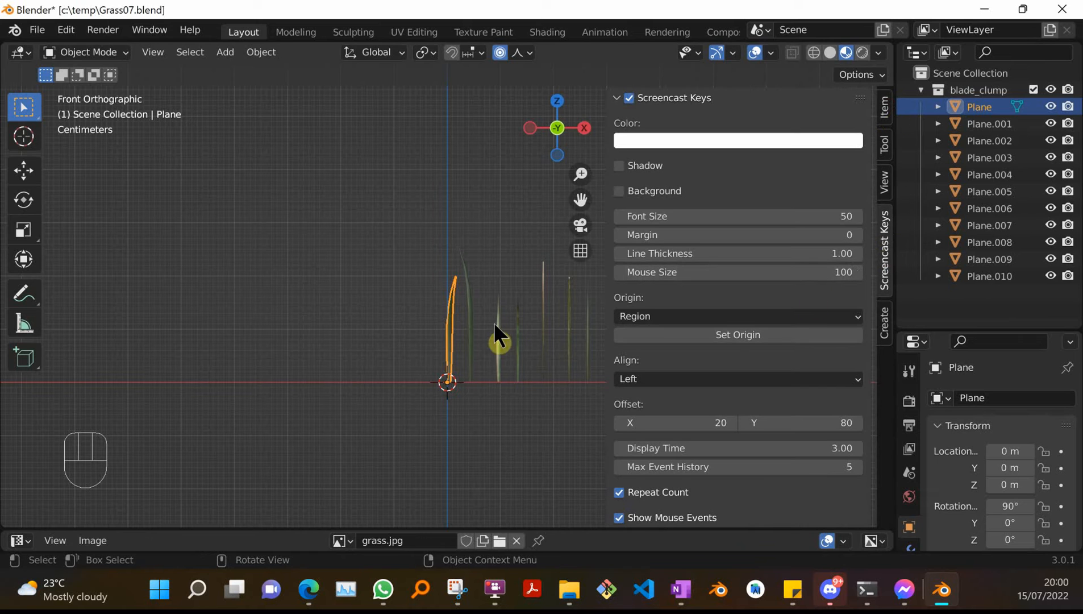
{"action": "left_click", "coordinate": [472, 313]}
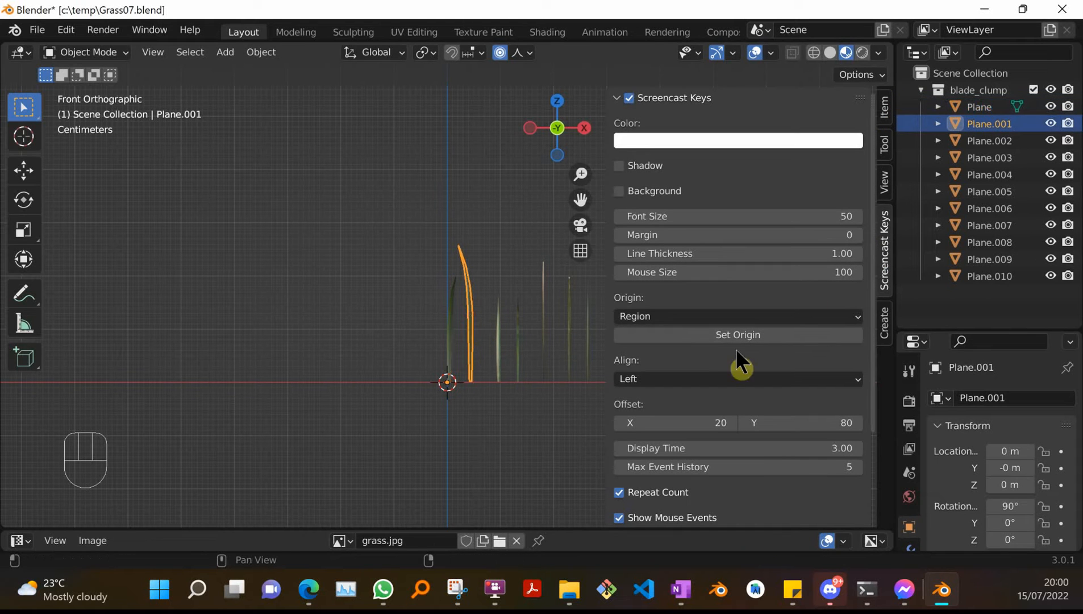
{"action": "left_click", "coordinate": [883, 112]}
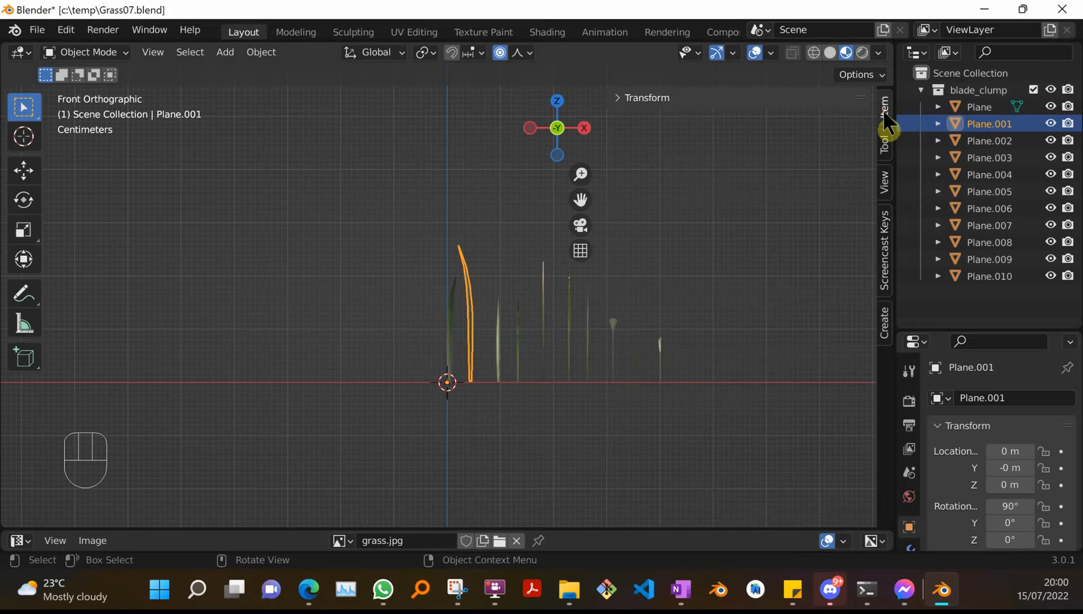
Box-select all grass blades in the front view.
{"action": "left_click", "coordinate": [496, 308]}
{"action": "left_click", "coordinate": [448, 343]}
{"action": "left_click_drag", "start_coordinate": [392, 239], "coordinate": [712, 403]}
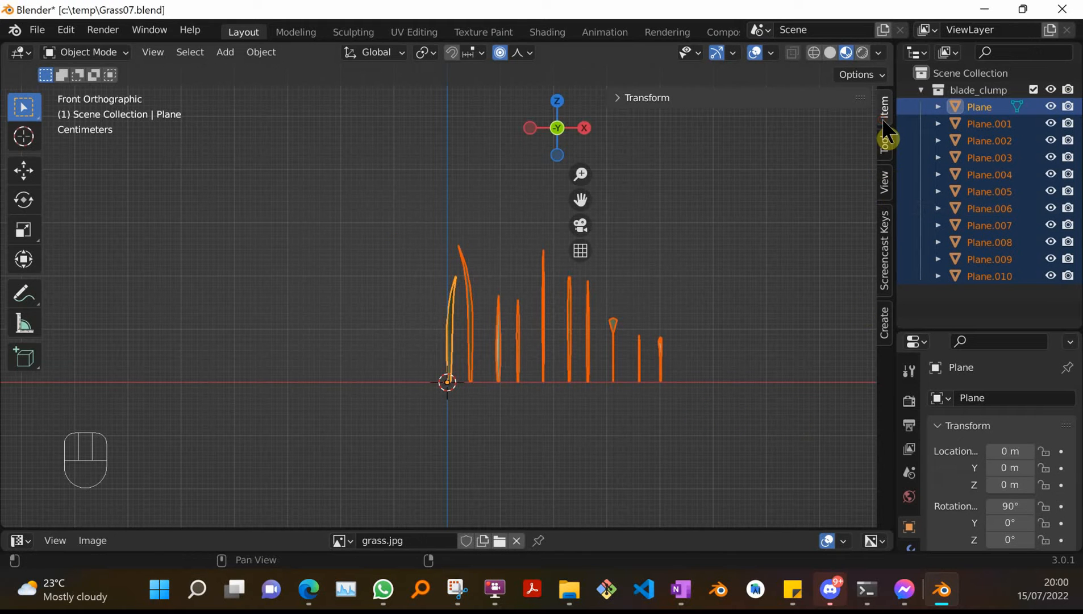
Narrow the sidebar and browse its Tool, Item and View tabs.
{"action": "left_click", "coordinate": [885, 146]}
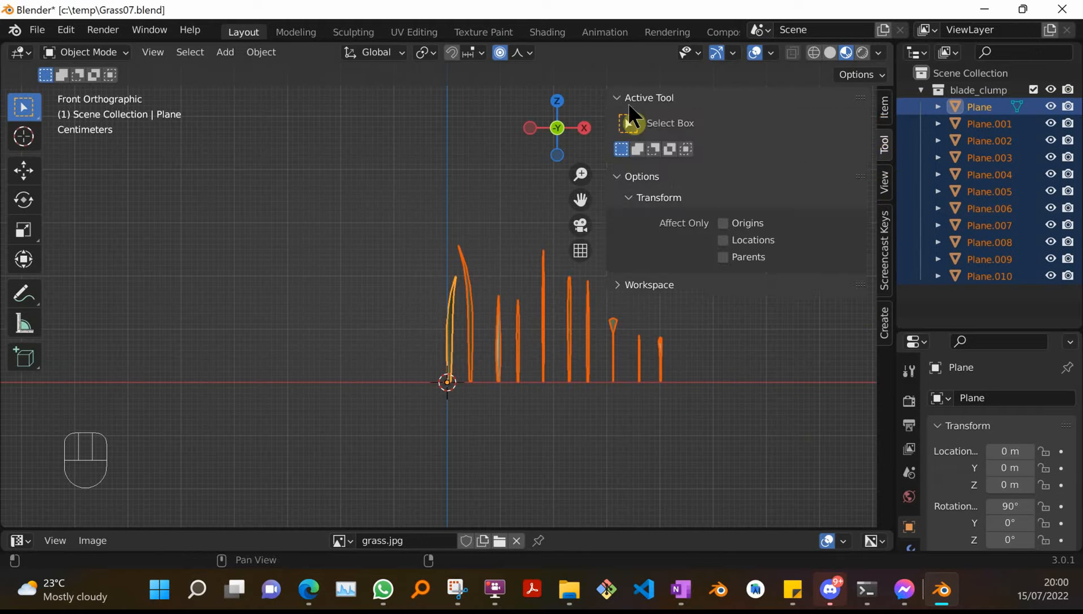
{"action": "left_click_drag", "start_coordinate": [607, 108], "coordinate": [754, 117]}
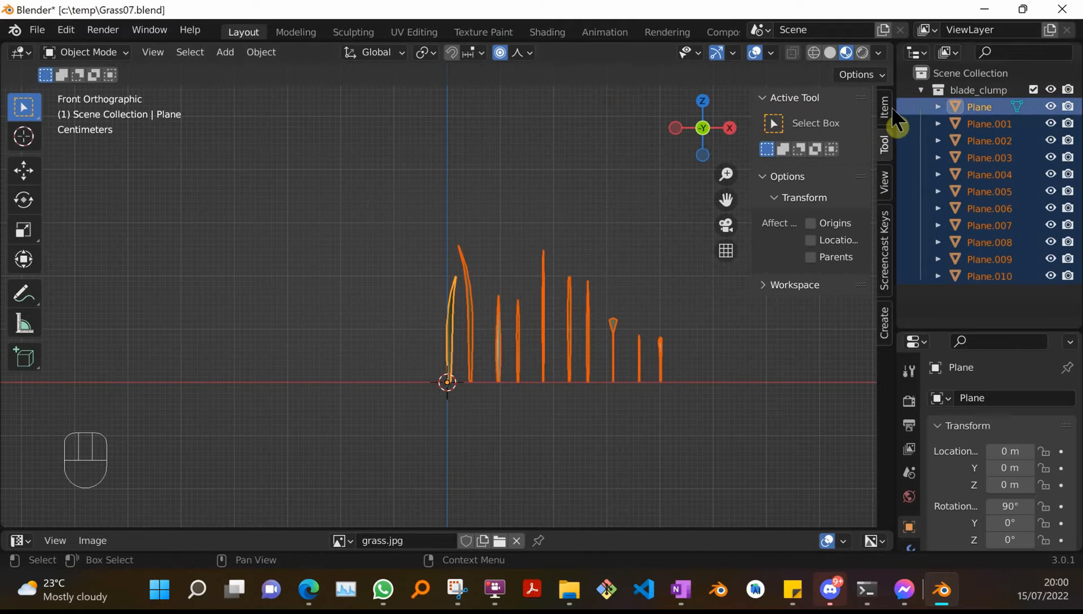
{"action": "left_click", "coordinate": [882, 112]}
{"action": "left_click", "coordinate": [883, 181]}
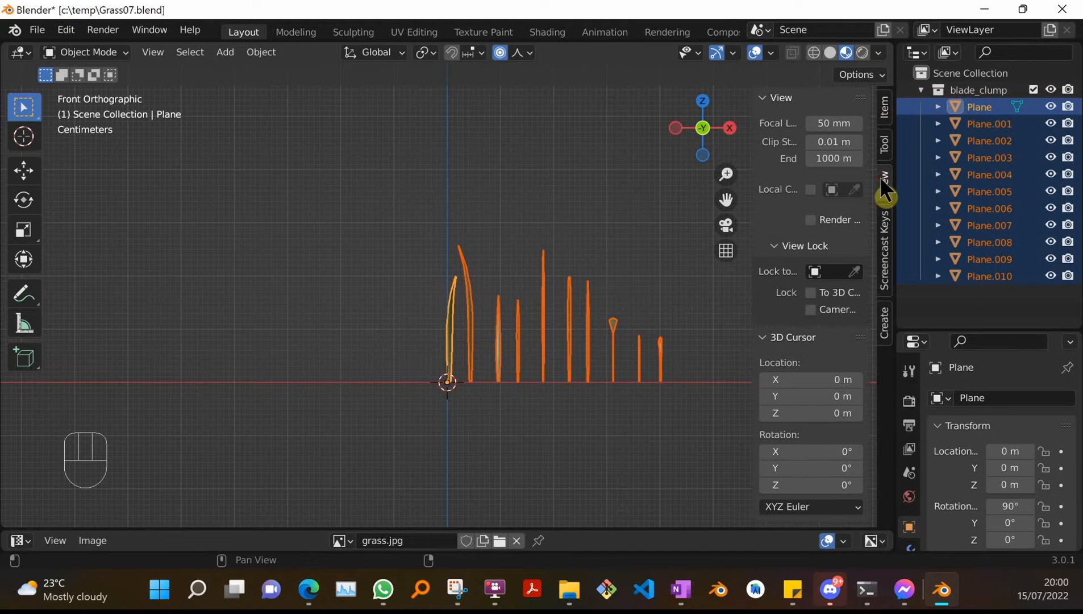
Inspect blade Plane.004 in the sidebar's Item tab and deselect it.
{"action": "left_click", "coordinate": [509, 430]}
{"action": "left_click", "coordinate": [542, 343]}
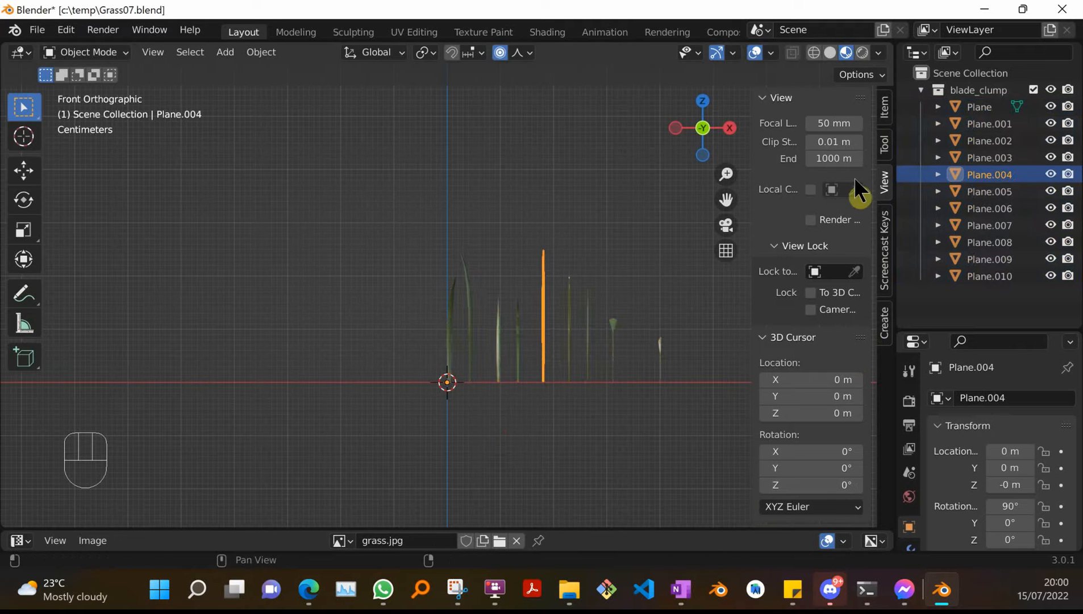
{"action": "left_click", "coordinate": [885, 109]}
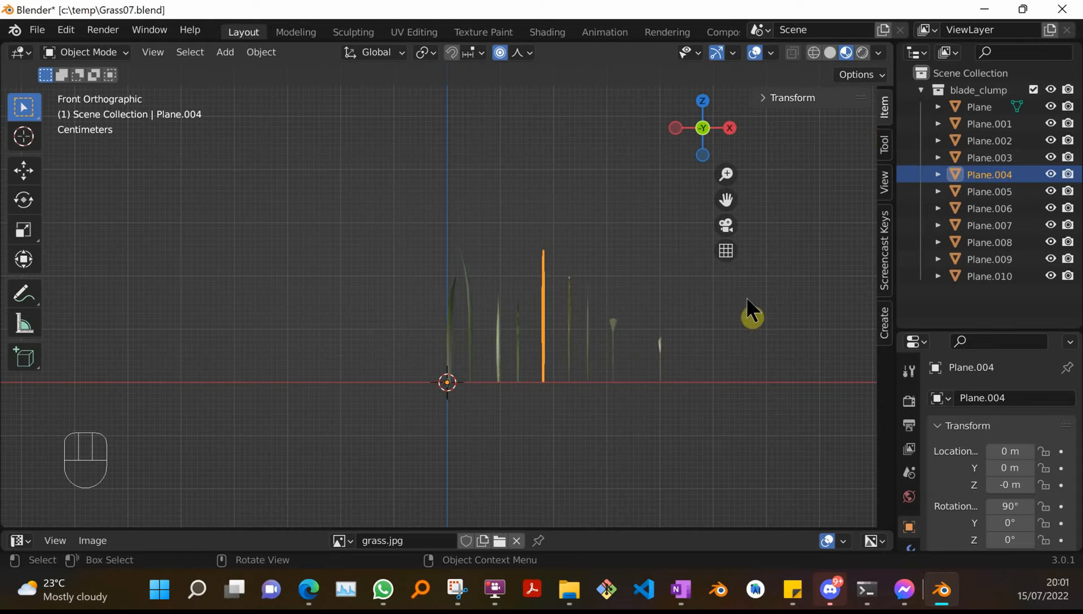
{"action": "left_click", "coordinate": [726, 320]}
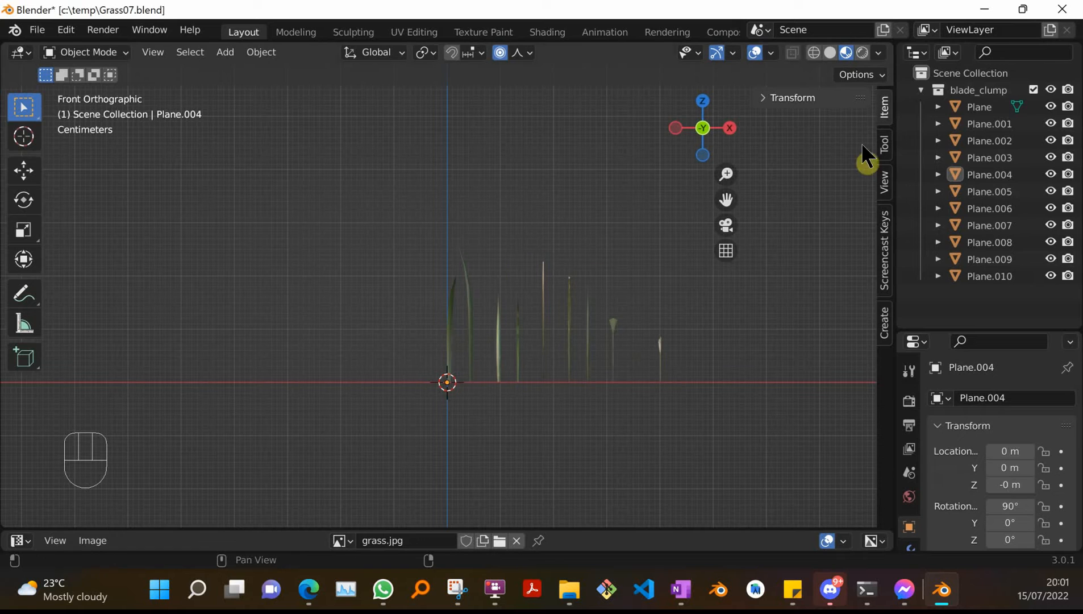
Collapse the blade_clump collection in the outliner and check the clump from front, right and top views.
{"action": "left_click", "coordinate": [919, 90]}
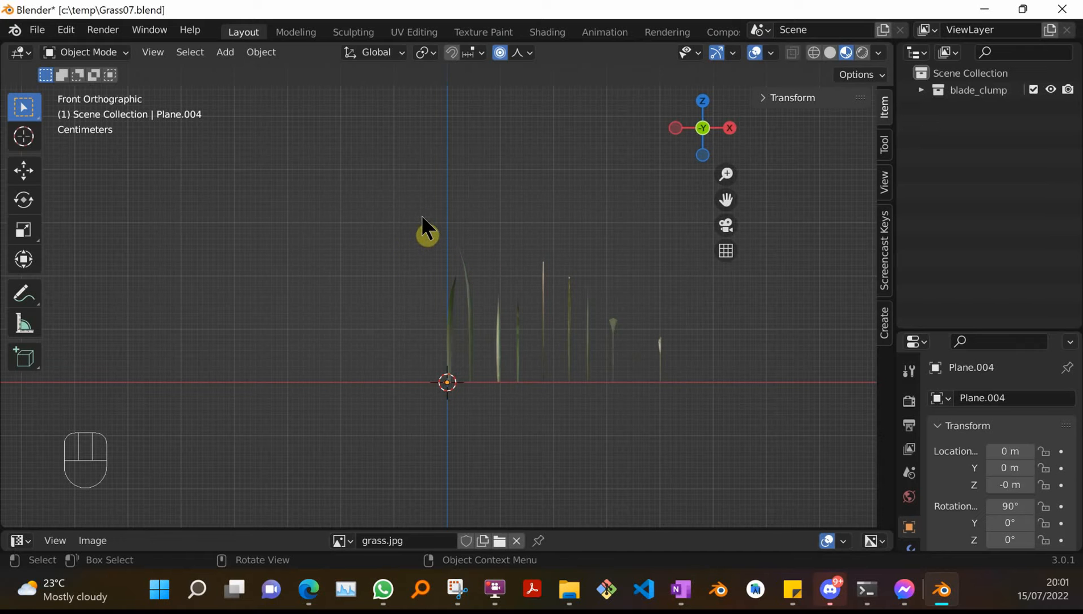
{"action": "scroll", "coordinate": [422, 216], "scroll_direction": "down", "scroll_amount": 2}
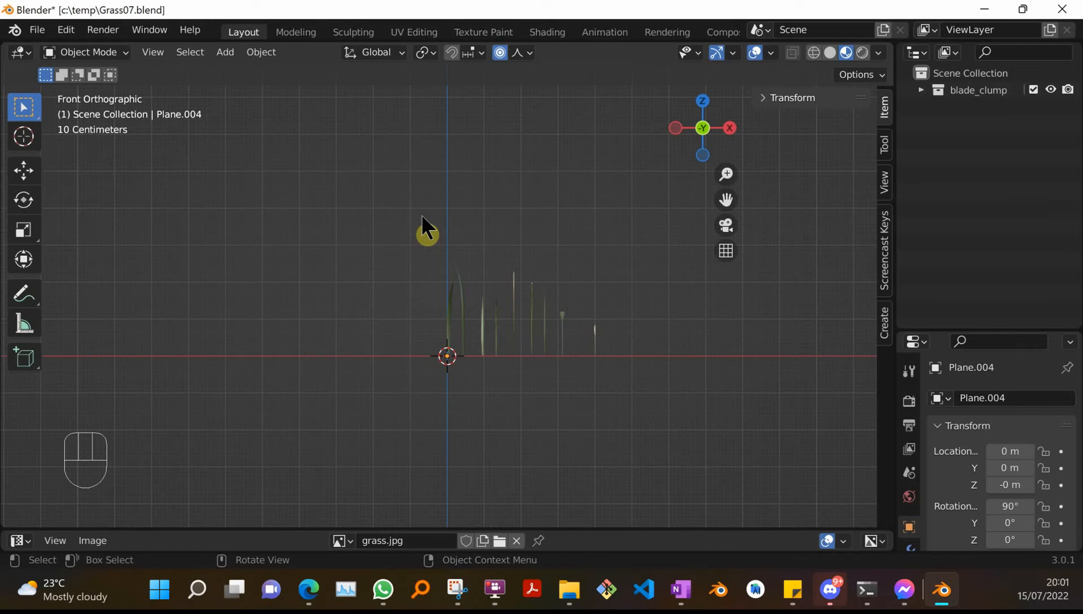
{"action": "key", "text": "KP_1"}
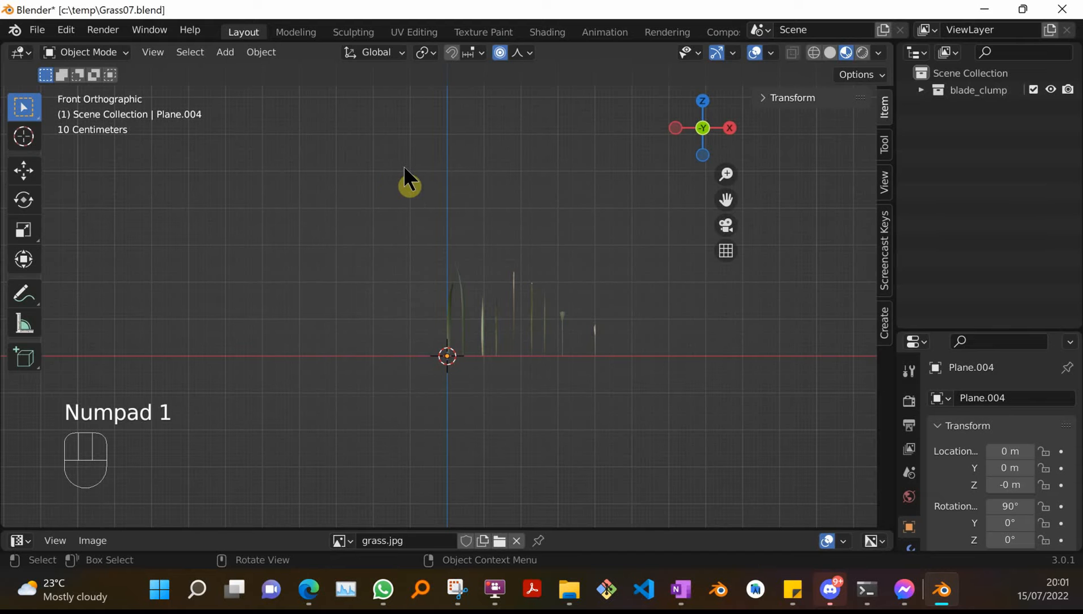
{"action": "key", "text": "KP_3"}
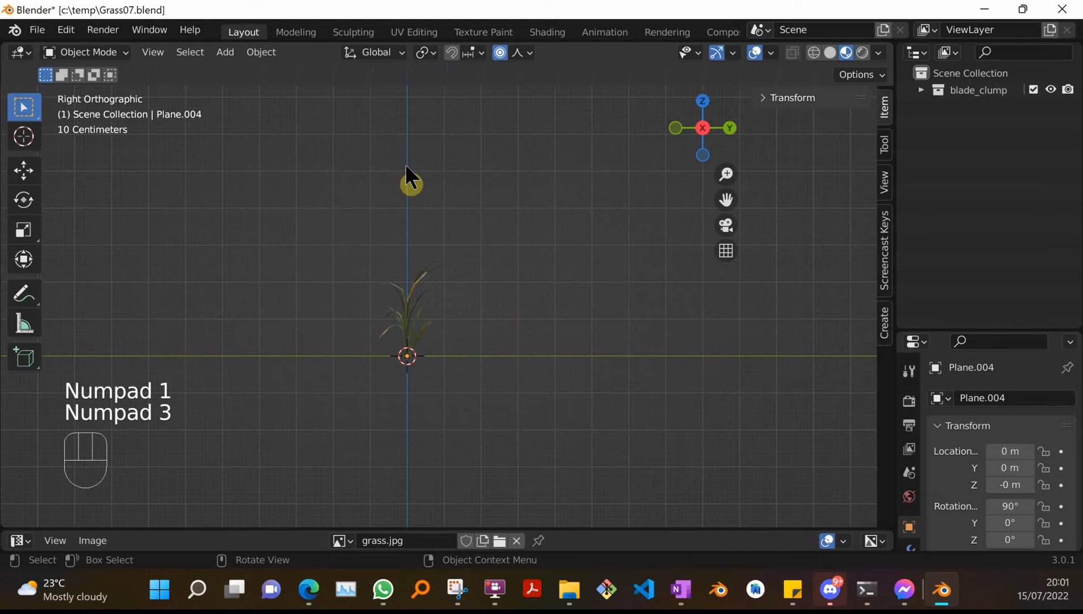
{"action": "key", "text": "KP_7"}
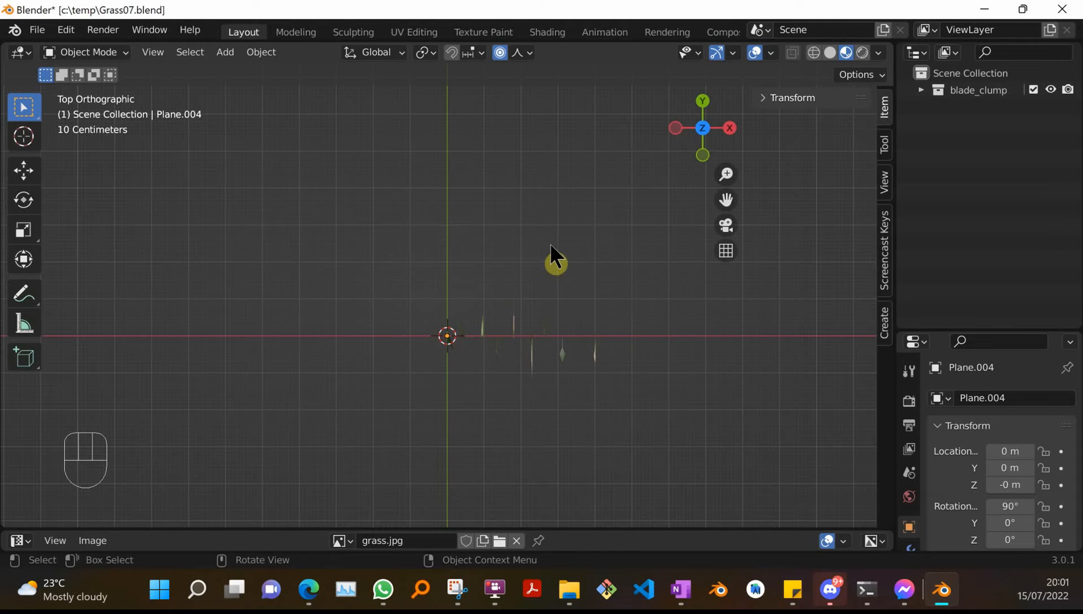
Add a plane mesh at the origin.
{"action": "key", "text": "shift+a"}
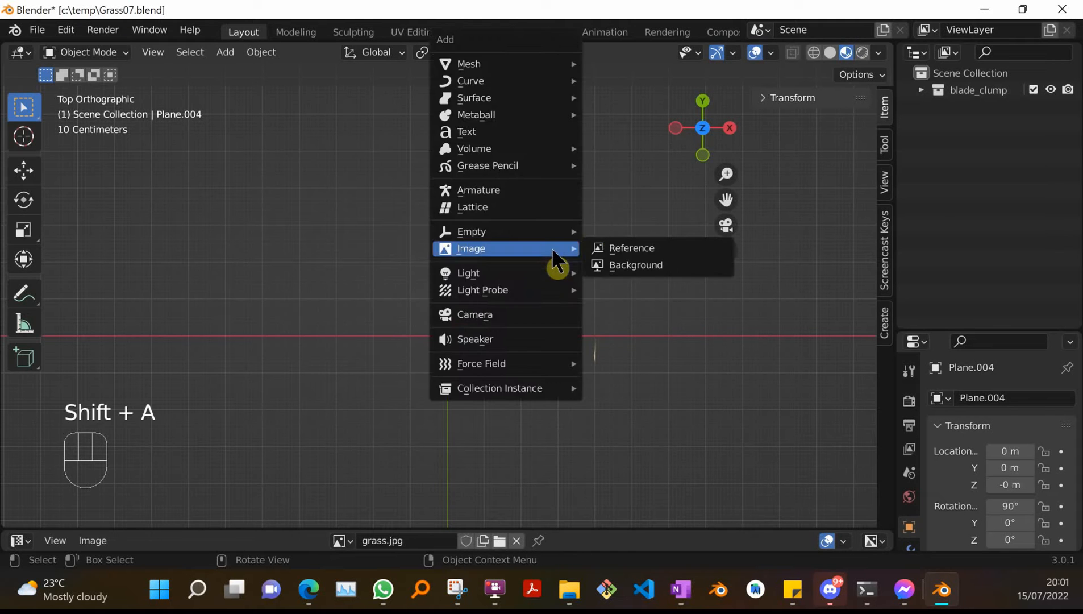
{"action": "mouse_move", "coordinate": [540, 64]}
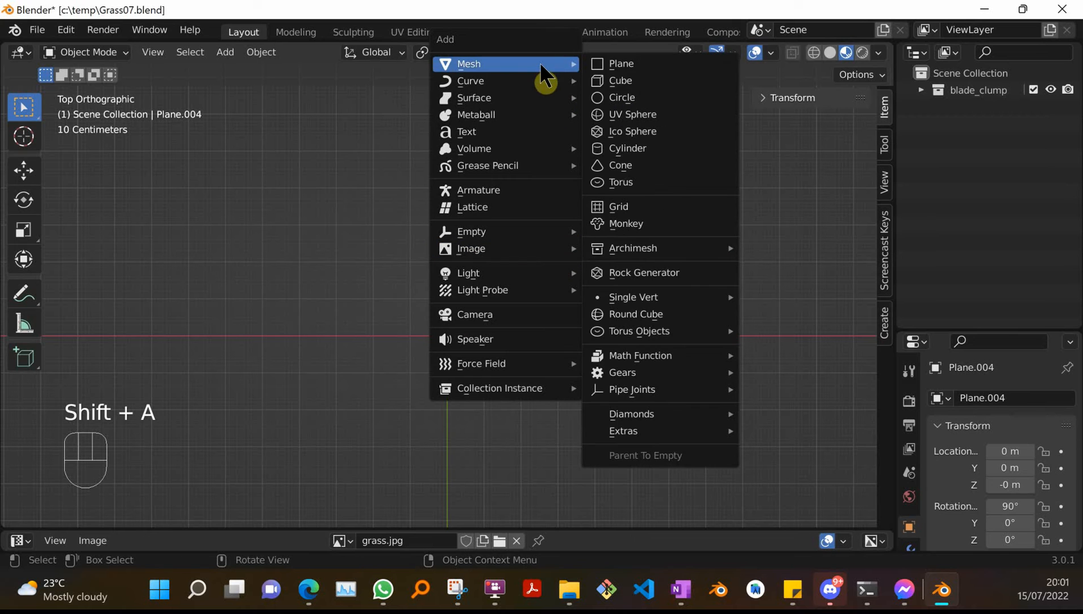
{"action": "left_click", "coordinate": [654, 64]}
{"action": "scroll", "coordinate": [523, 230], "scroll_direction": "down", "scroll_amount": 5}
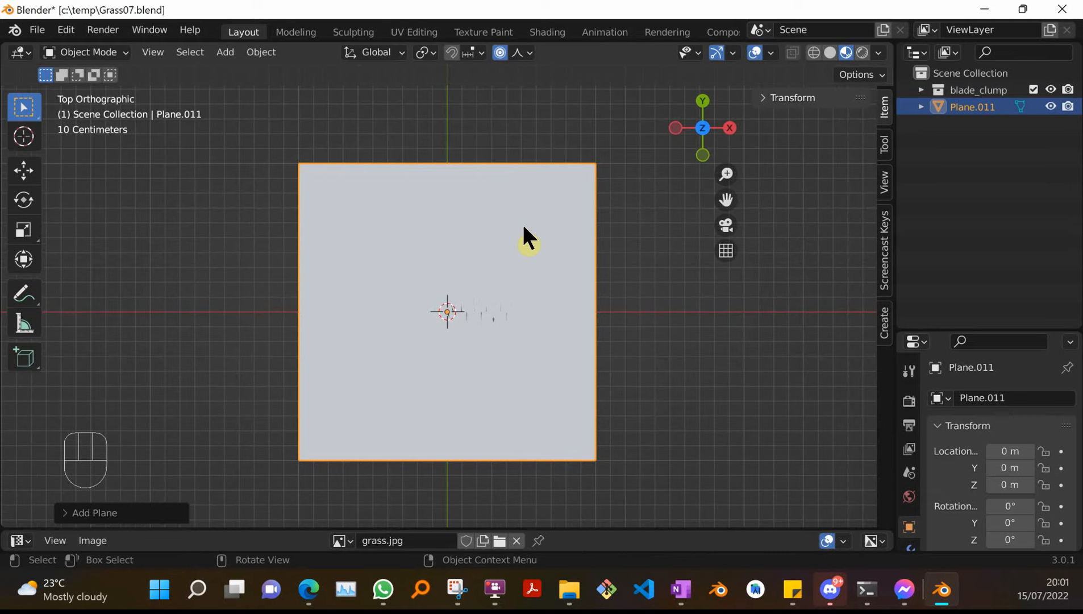
{"action": "scroll", "coordinate": [492, 253], "scroll_direction": "down", "scroll_amount": 3}
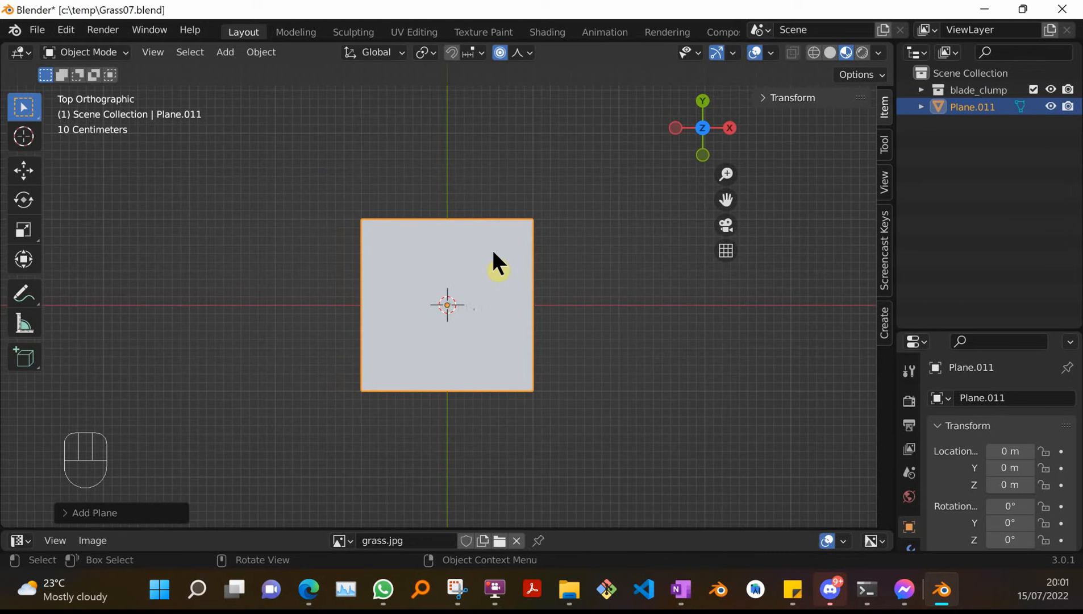
Move the plane up and left of the origin to about X -1.5 m, Y 1.44 m.
{"action": "key", "text": "g"}
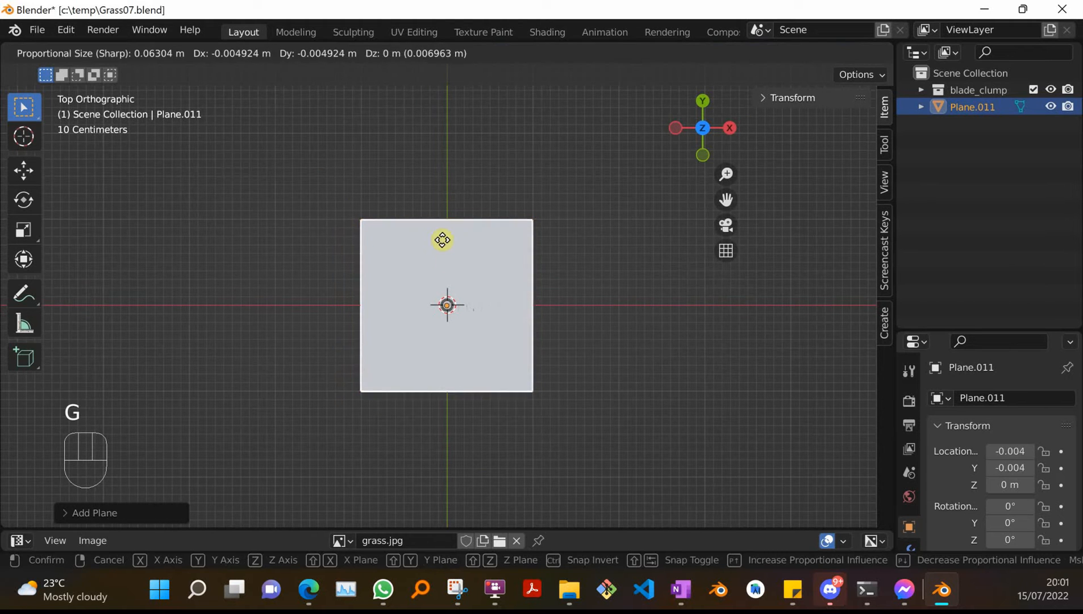
{"action": "left_click", "coordinate": [314, 116]}
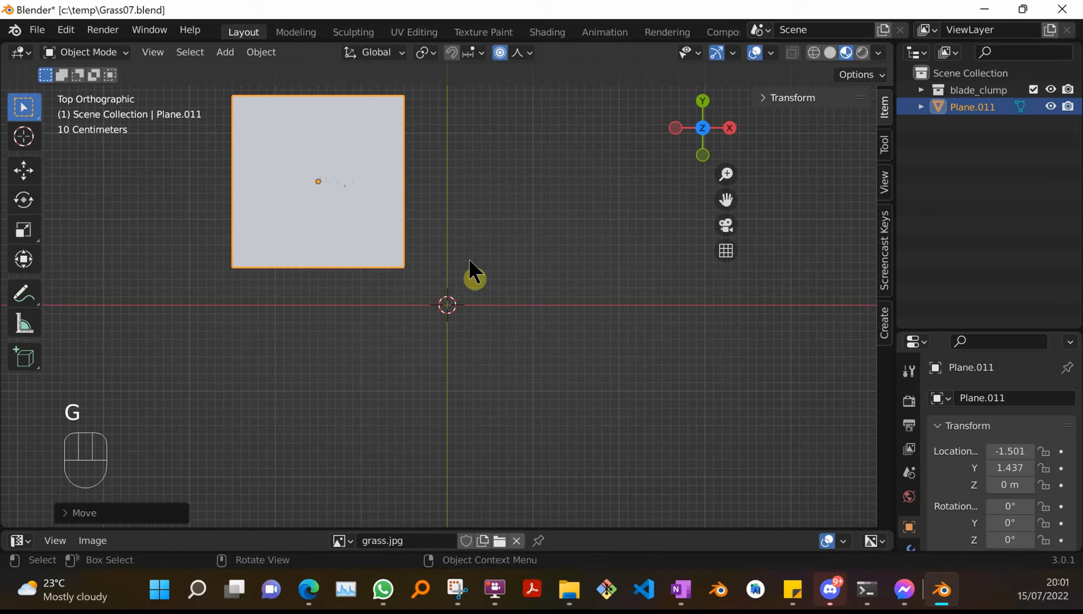
{"action": "left_click", "coordinate": [489, 320]}
{"action": "scroll", "coordinate": [501, 264], "scroll_direction": "up", "scroll_amount": 1}
{"action": "scroll", "coordinate": [502, 265], "scroll_direction": "down", "scroll_amount": 2}
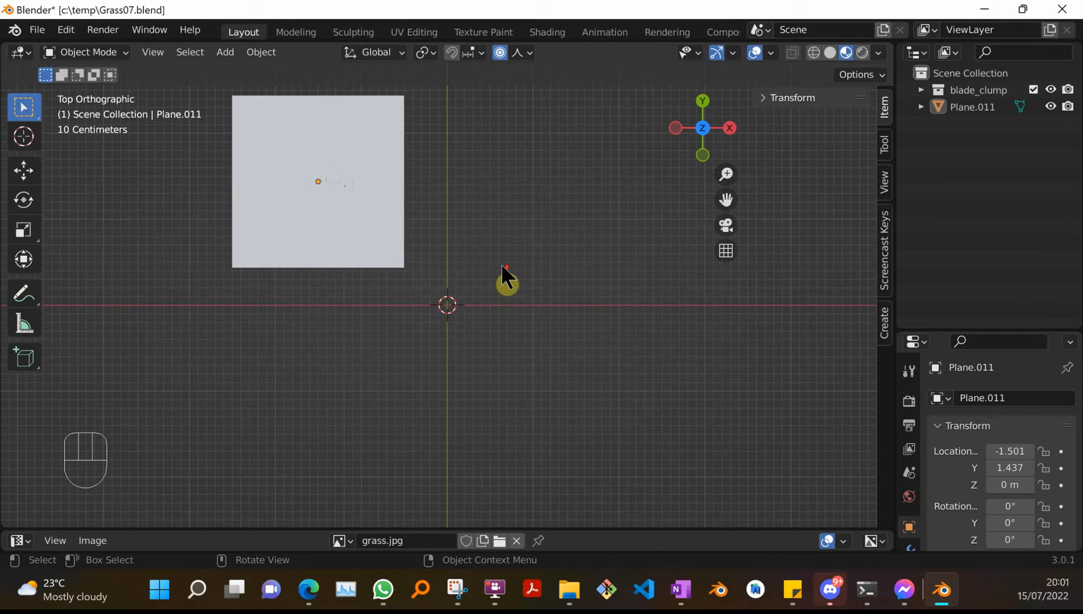
{"action": "left_click", "coordinate": [494, 247]}
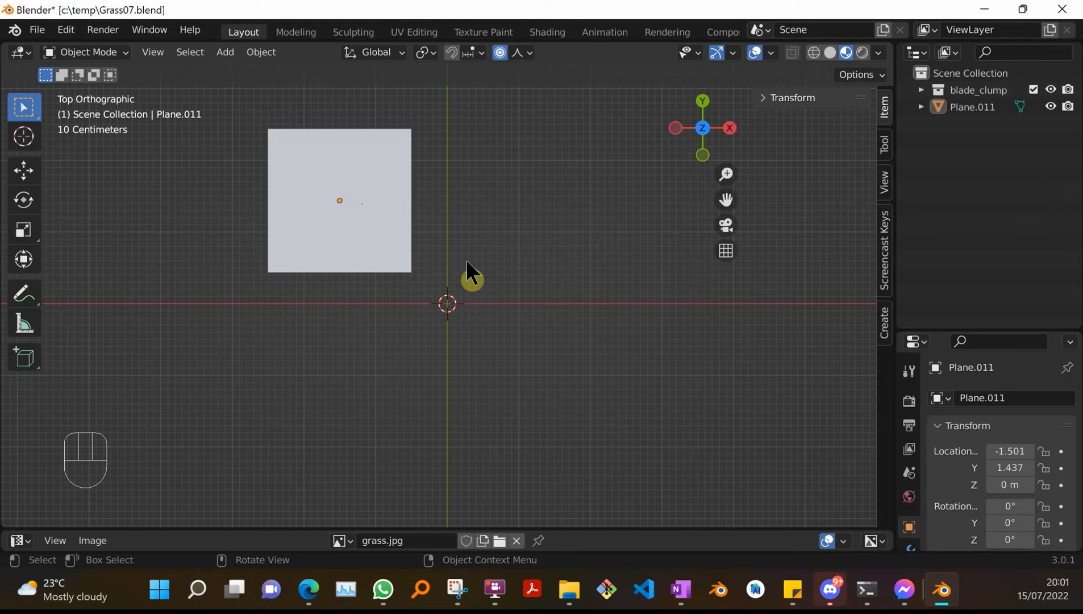
{"action": "scroll", "coordinate": [488, 258], "scroll_direction": "up", "scroll_amount": 2}
{"action": "scroll", "coordinate": [489, 257], "scroll_direction": "down", "scroll_amount": 1}
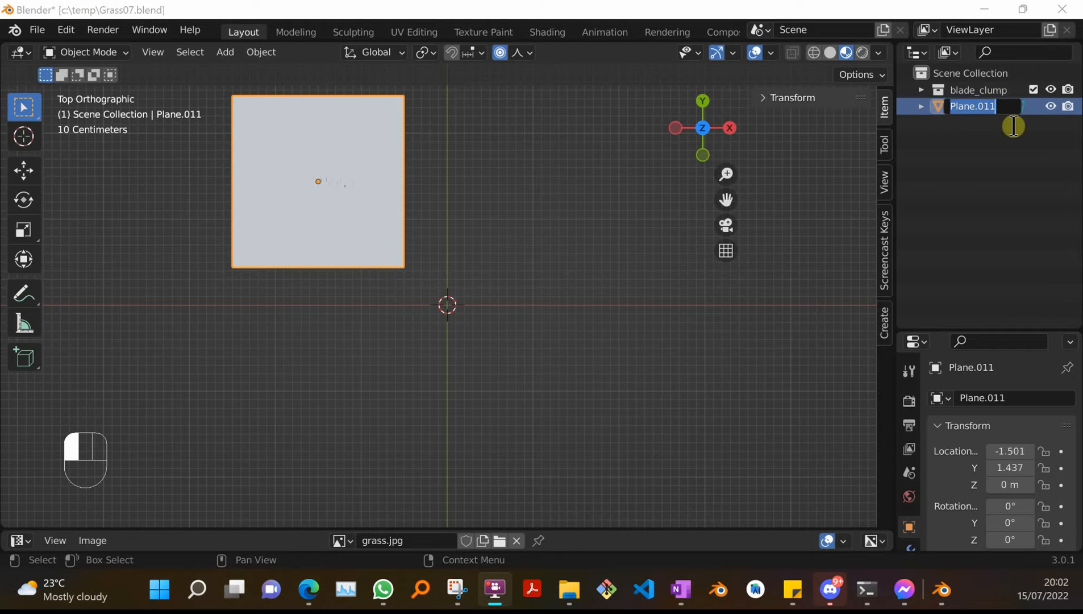
Rename the new plane object to GrassBase.
{"action": "left_click_drag", "start_coordinate": [1008, 111], "coordinate": [892, 102]}
{"action": "type", "text": "GrassBase"}
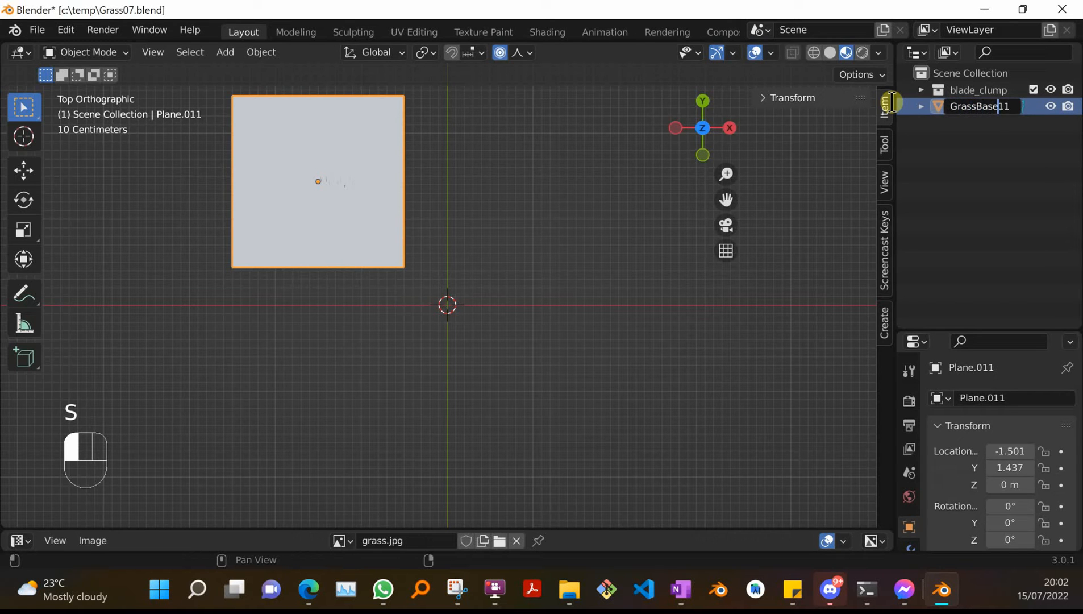
{"action": "key", "text": "Delete"}
{"action": "key", "text": "Delete"}
{"action": "key", "text": "Delete"}
{"action": "left_click", "coordinate": [890, 100]}
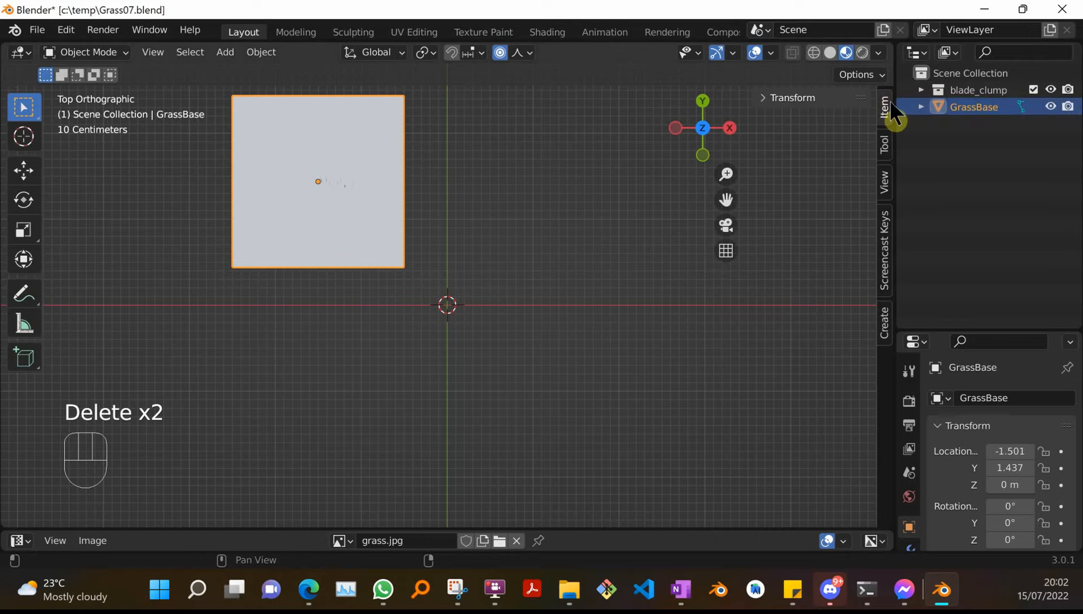
Expand GrassBase in the outliner and rename its mesh data to GrassBase.
{"action": "double_click", "coordinate": [1003, 105]}
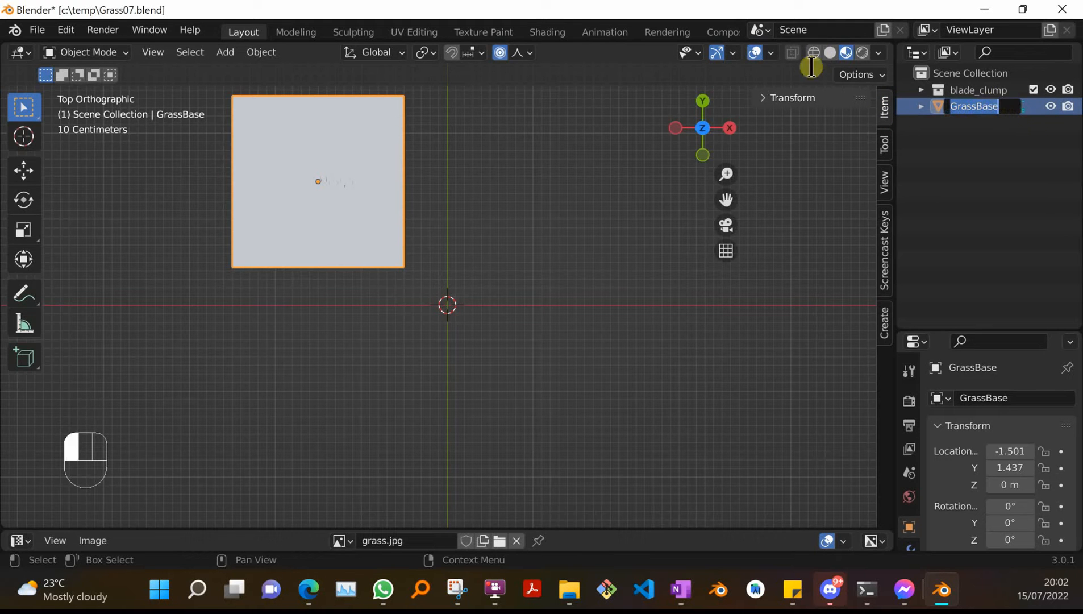
{"action": "left_click", "coordinate": [920, 106]}
{"action": "left_click", "coordinate": [921, 106]}
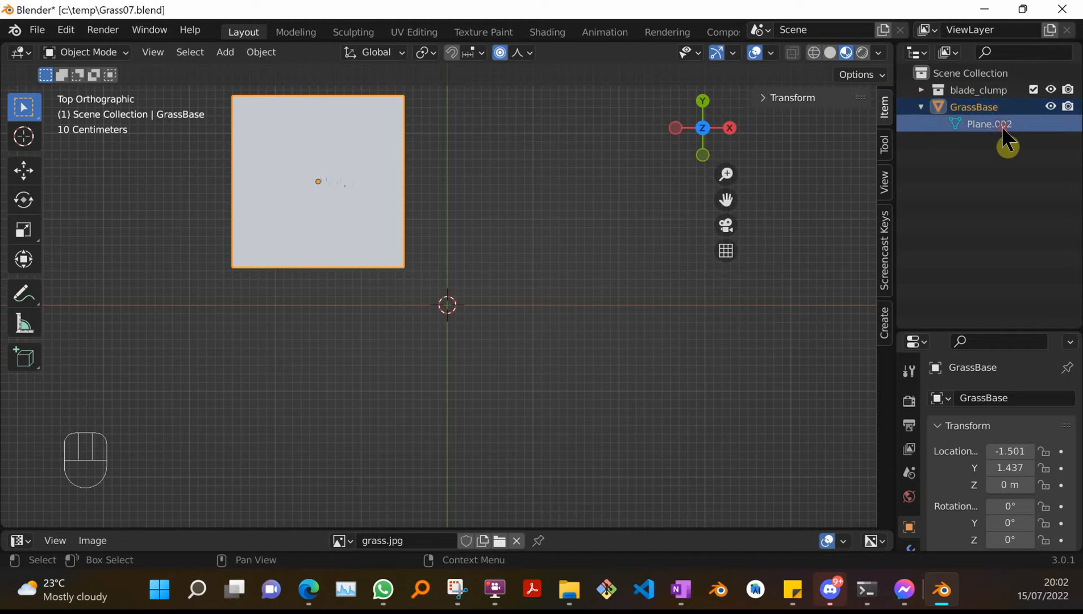
{"action": "double_click", "coordinate": [1045, 125]}
{"action": "left_click", "coordinate": [1022, 194]}
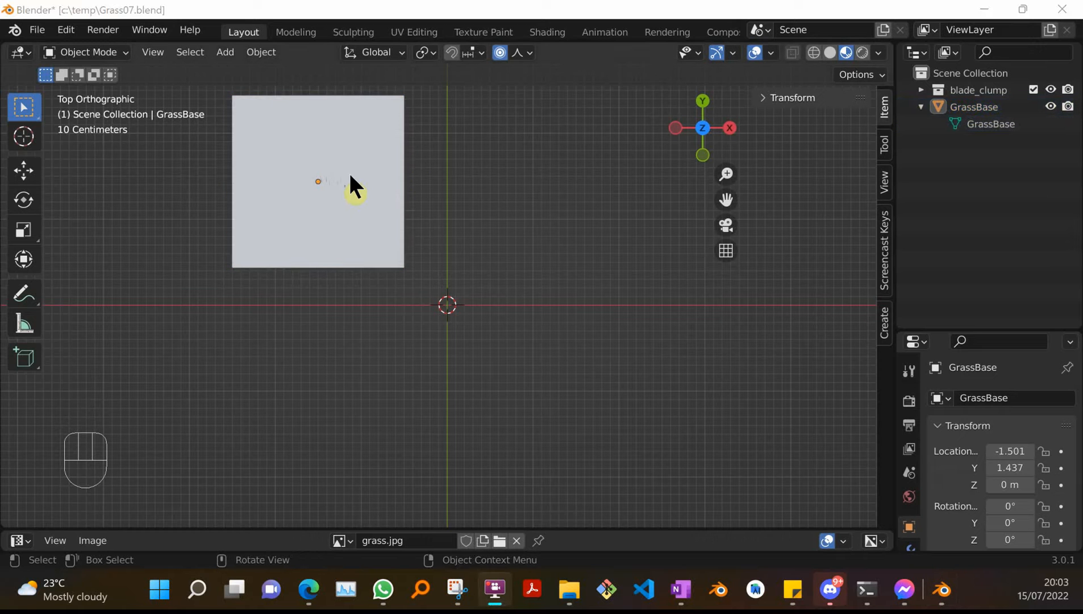
Rename the plane's mesh data to GrassBase01.
{"action": "scroll", "coordinate": [347, 173], "scroll_direction": "up", "scroll_amount": 4}
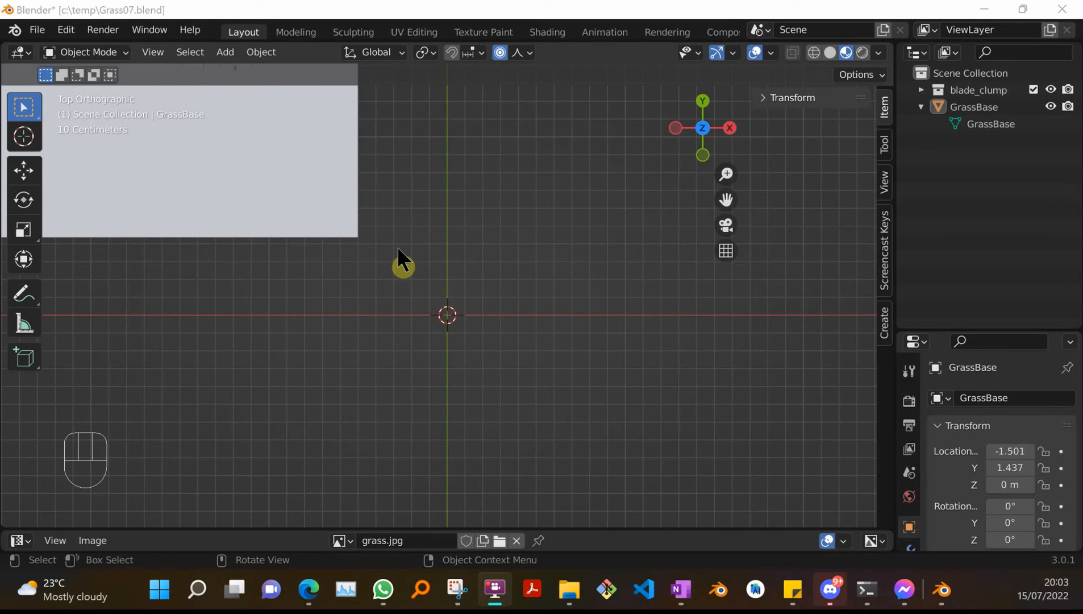
{"action": "middle_click_drag", "start_coordinate": [397, 250], "coordinate": [434, 328]}
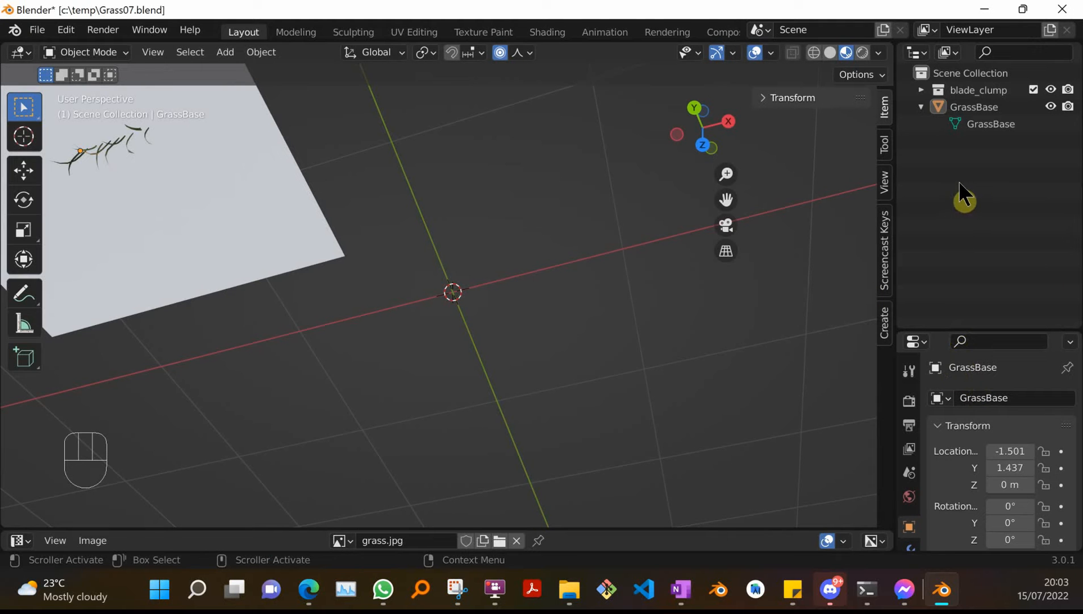
{"action": "key", "text": "KP_7"}
{"action": "key", "text": "KP_1"}
{"action": "key", "text": "KP_7"}
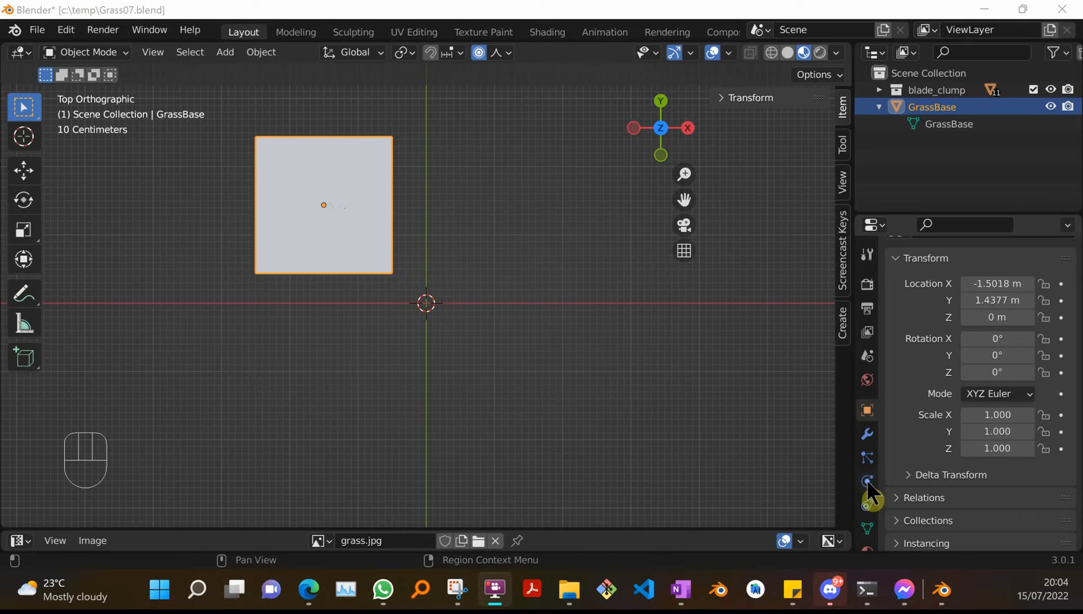
{"action": "left_click", "coordinate": [867, 456]}
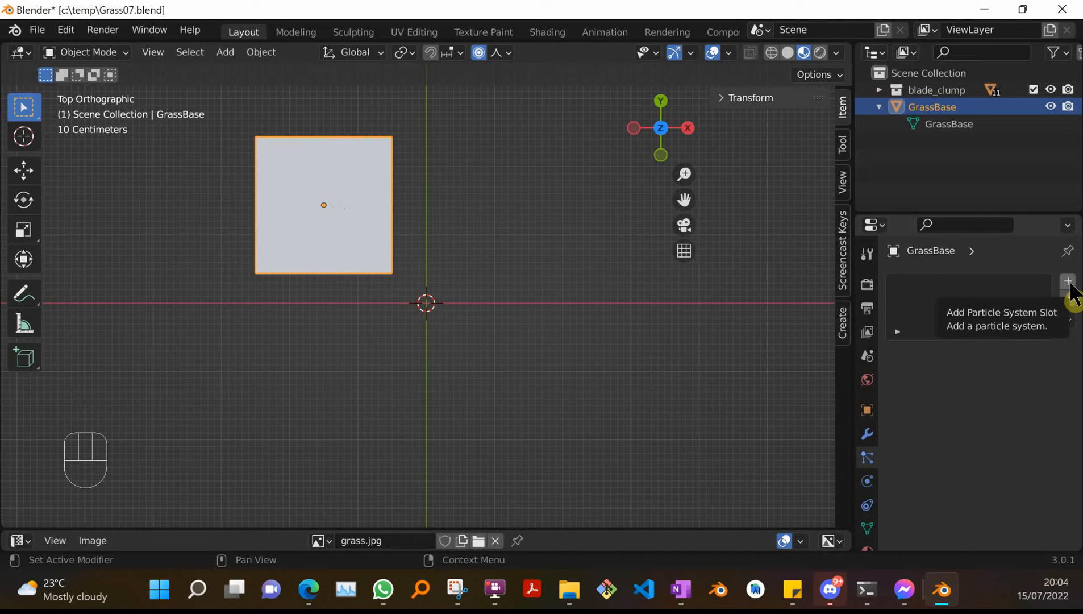
{"action": "left_click", "coordinate": [972, 129]}
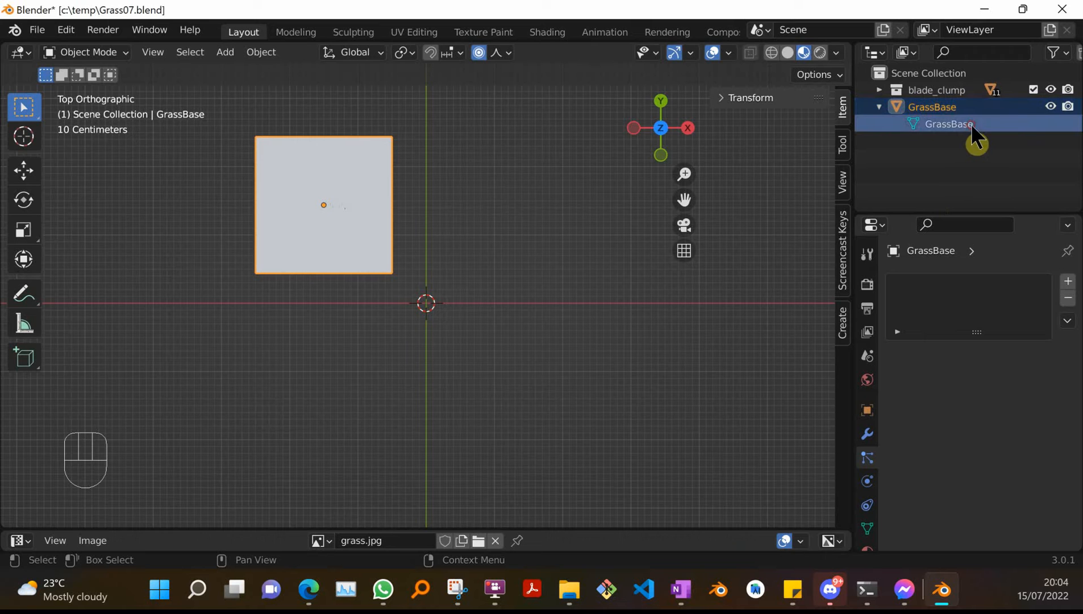
{"action": "double_click", "coordinate": [972, 125]}
{"action": "type", "text": "01"}
{"action": "key", "text": "Return"}
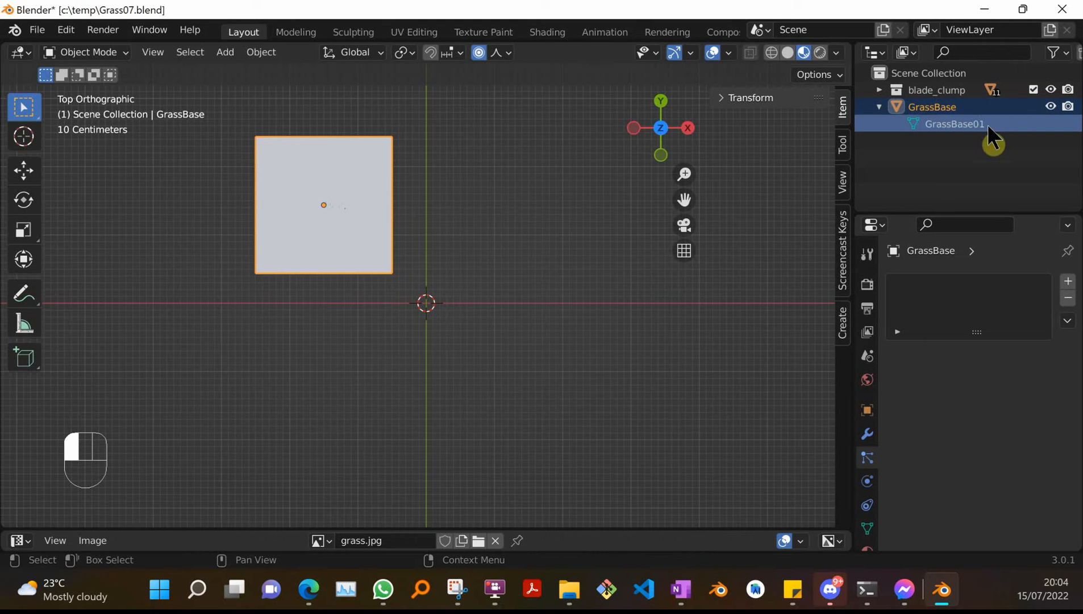
Add a particle system to the GrassBase object.
{"action": "left_click", "coordinate": [867, 435]}
{"action": "left_click", "coordinate": [867, 456]}
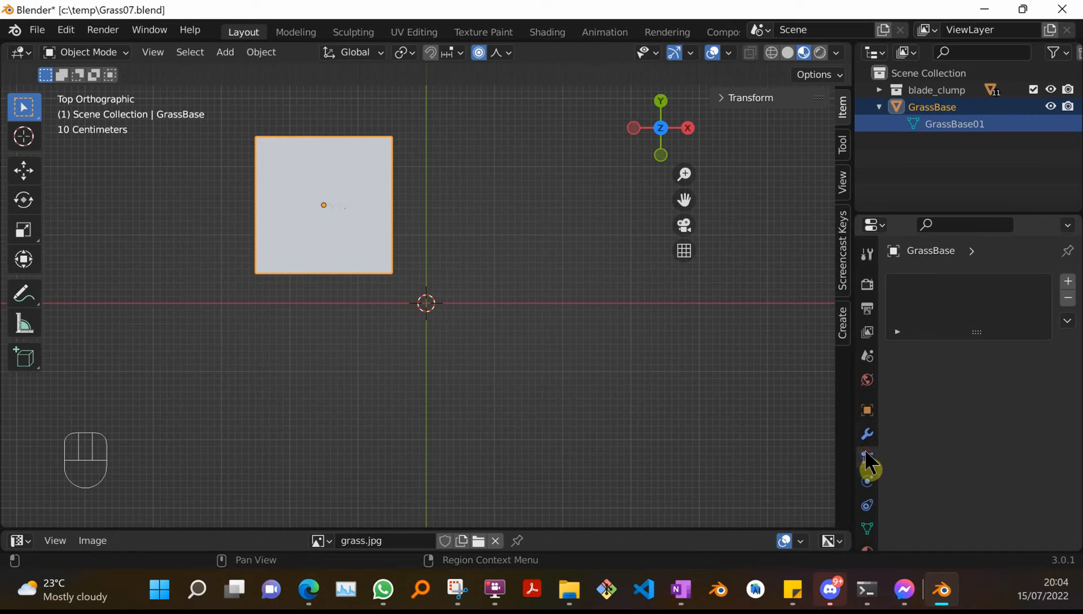
{"action": "left_click", "coordinate": [1068, 298]}
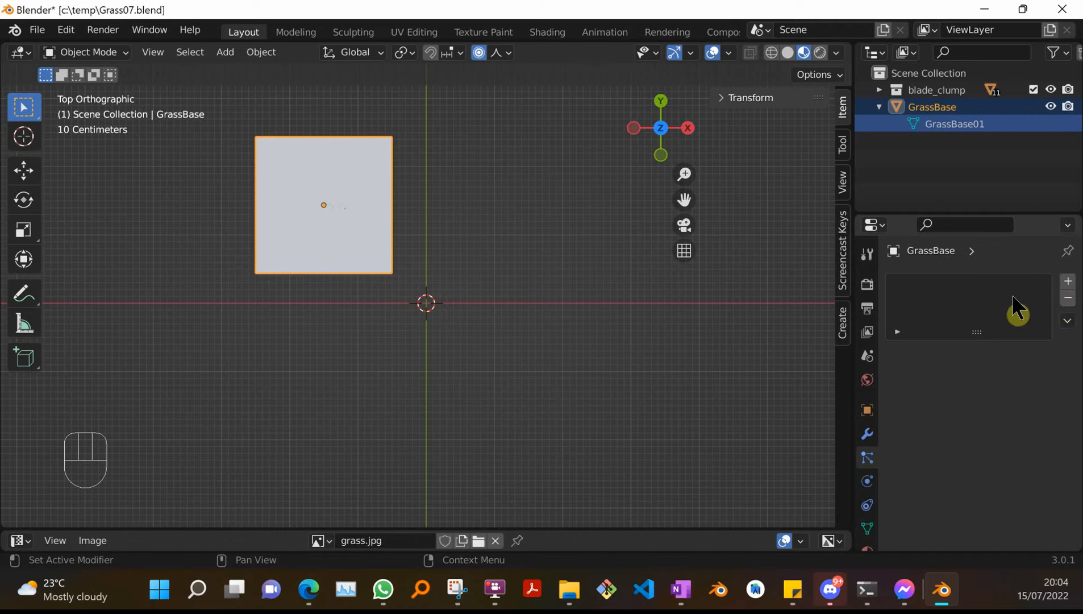
{"action": "left_click", "coordinate": [1067, 281]}
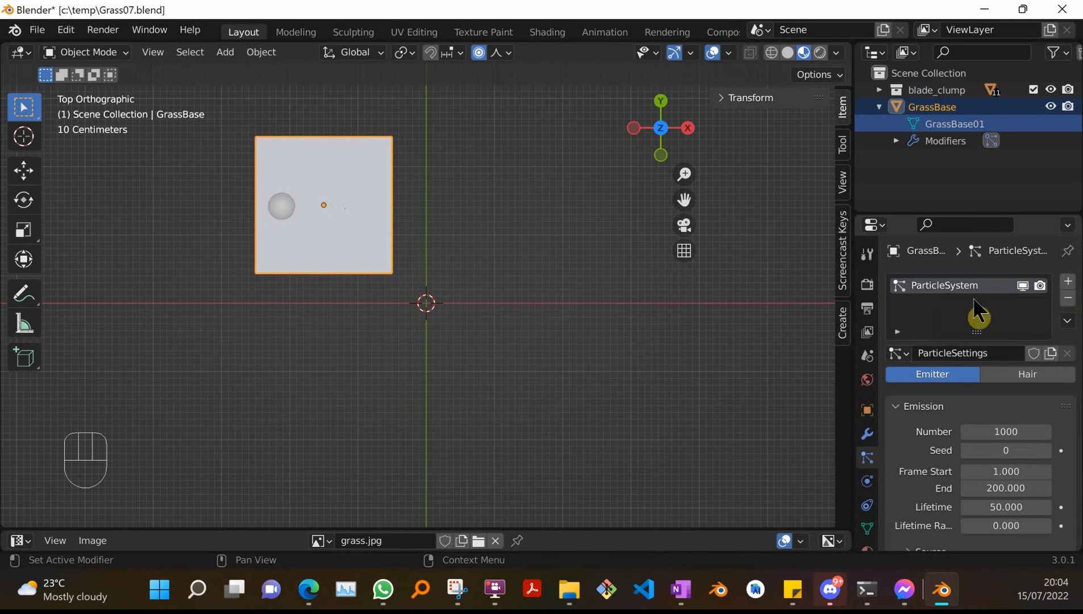
Rename the particle system to base_ps.
{"action": "left_click", "coordinate": [986, 287]}
{"action": "double_click", "coordinate": [986, 288]}
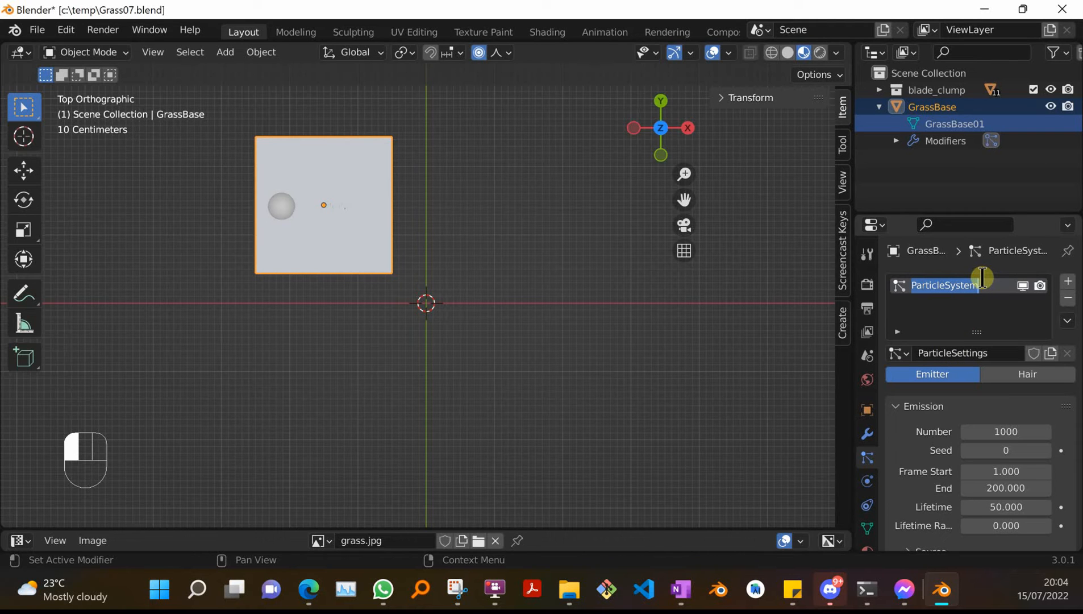
{"action": "type", "text": "base_"}
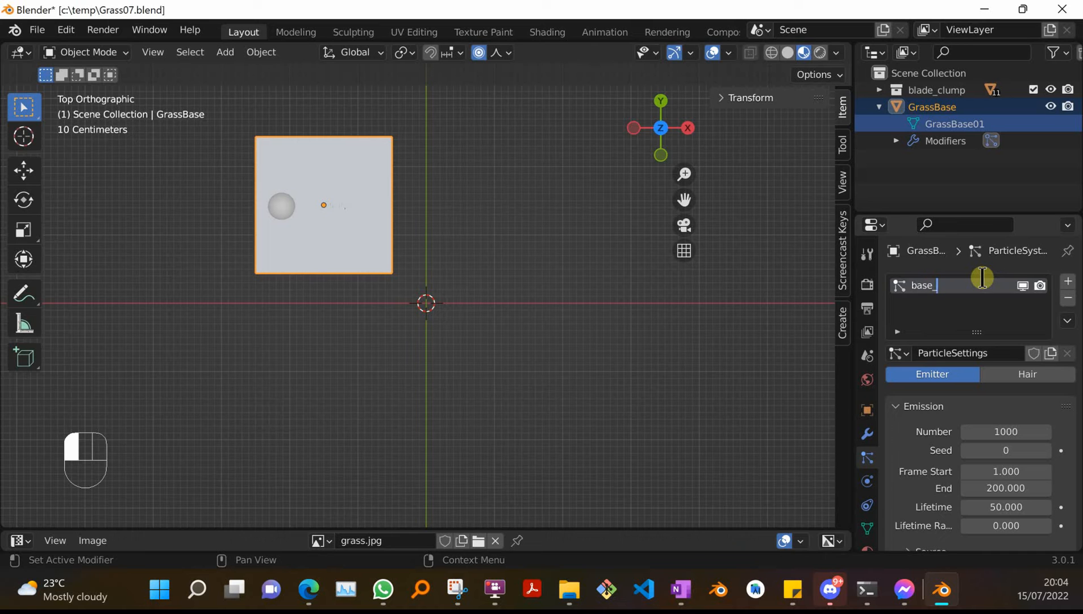
{"action": "type", "text": "ps"}
{"action": "key", "text": "Return"}
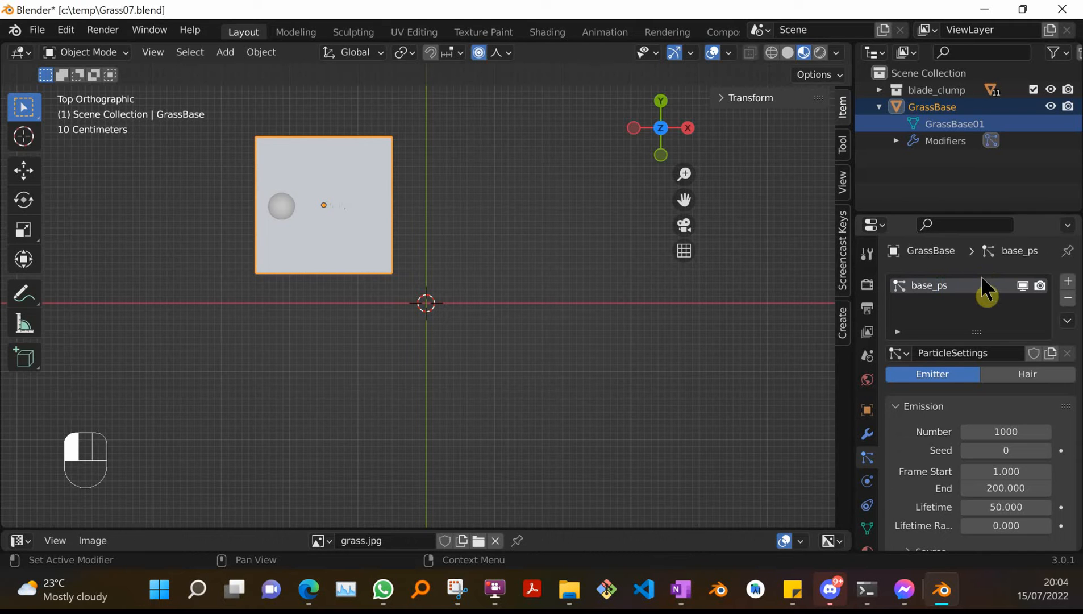
Rename the particle settings to base_ps.
{"action": "double_click", "coordinate": [994, 353]}
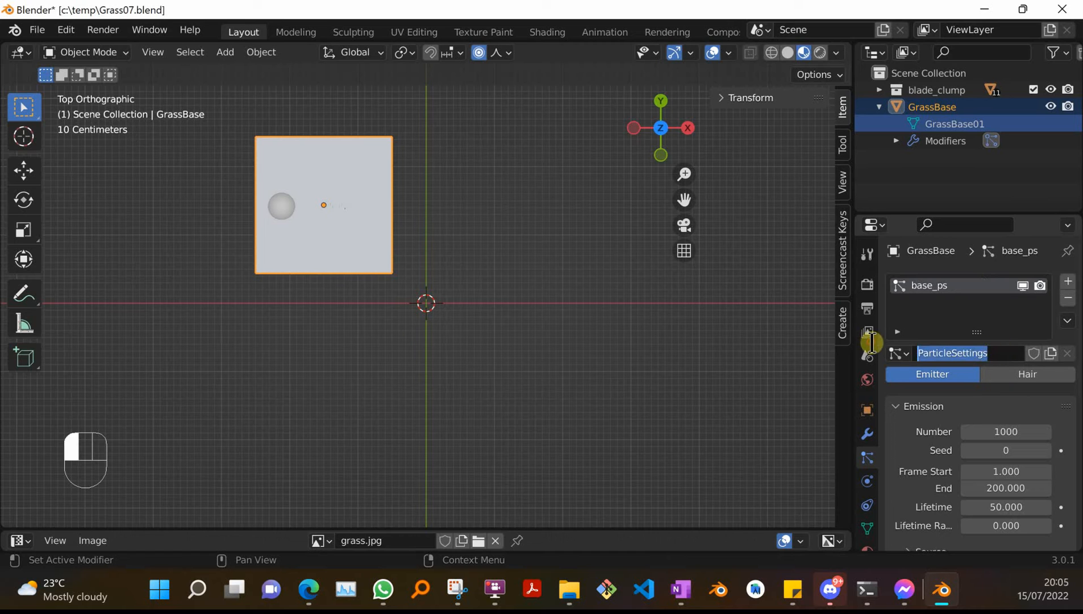
{"action": "type", "text": "base_"}
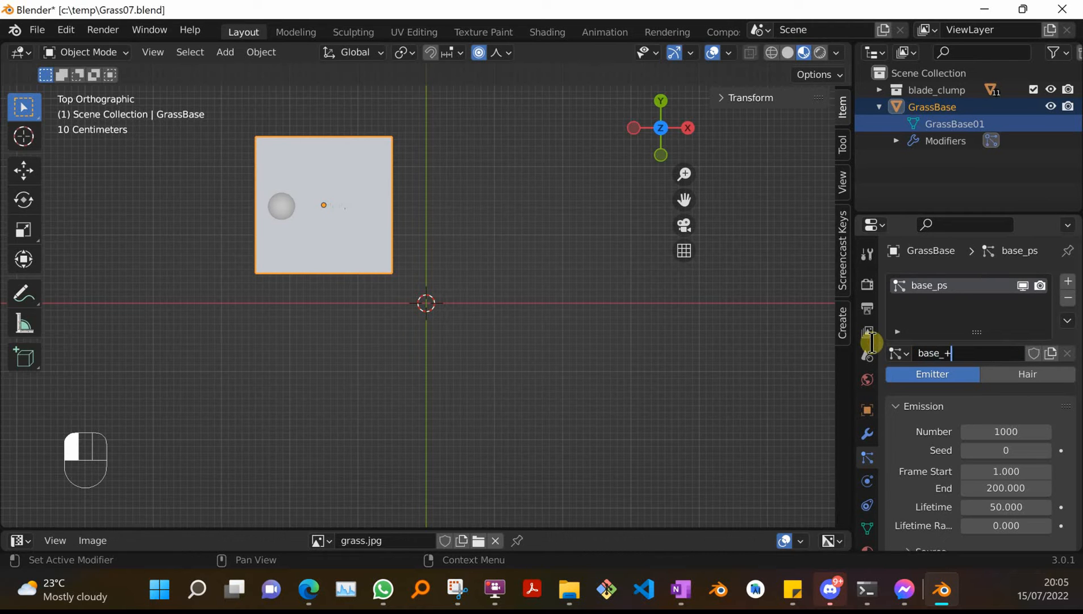
{"action": "type", "text": "ps"}
{"action": "left_click", "coordinate": [872, 342]}
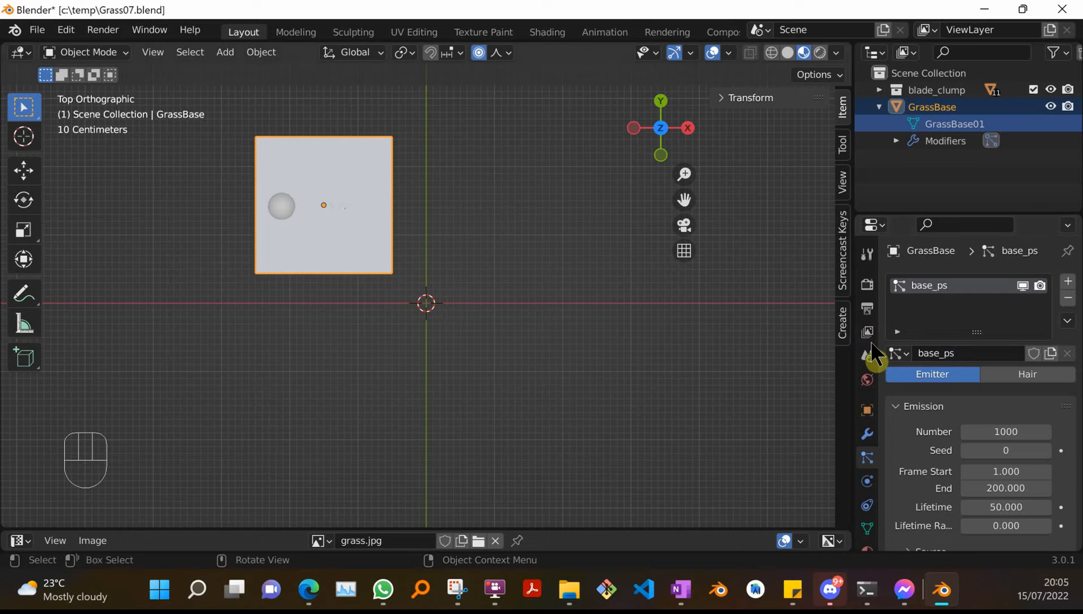
Switch the particle system type to Hair and enable Advanced options.
{"action": "left_click", "coordinate": [1008, 372]}
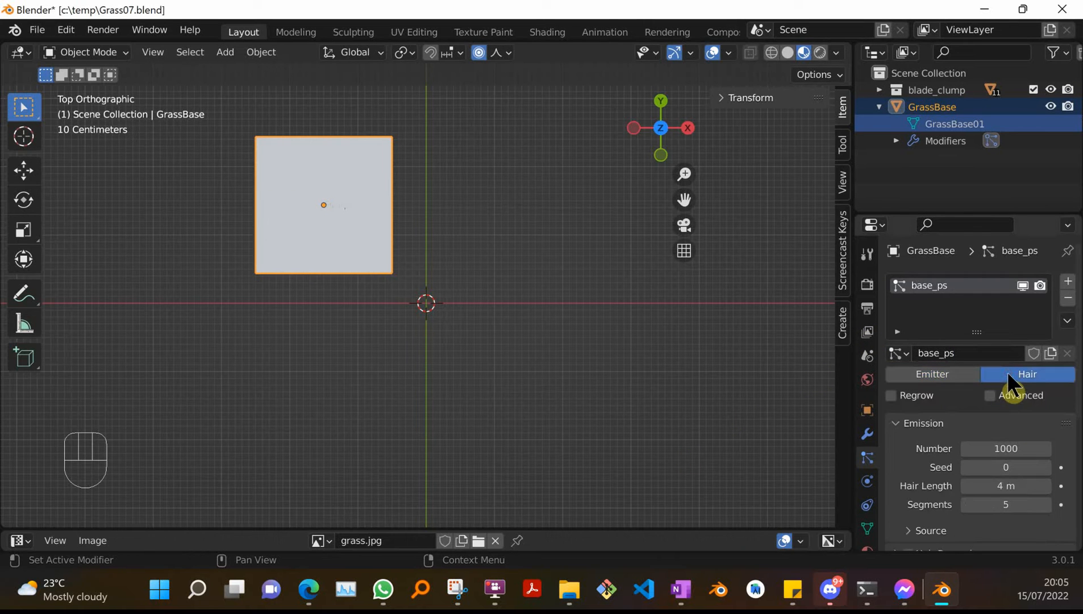
{"action": "left_click", "coordinate": [991, 396]}
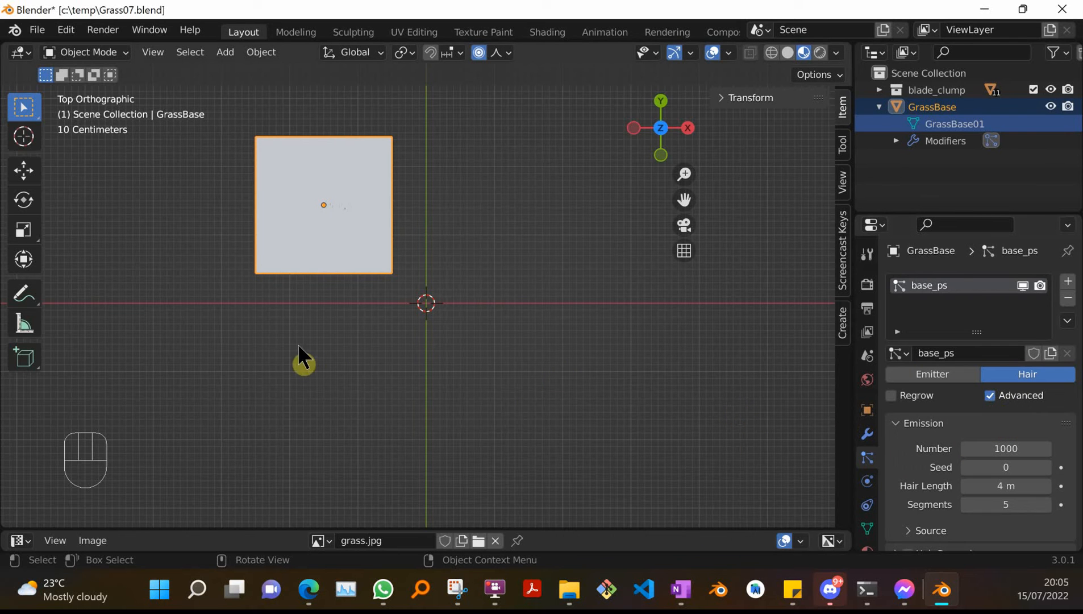
{"action": "middle_click_drag", "start_coordinate": [352, 347], "coordinate": [398, 159]}
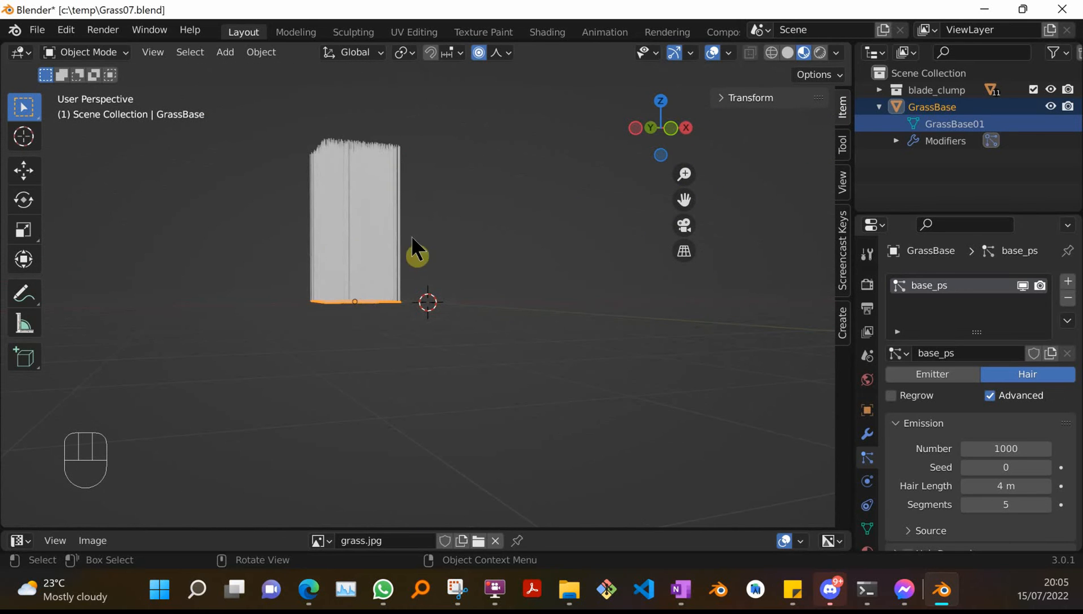
{"action": "middle_click_drag", "start_coordinate": [356, 208], "coordinate": [377, 212]}
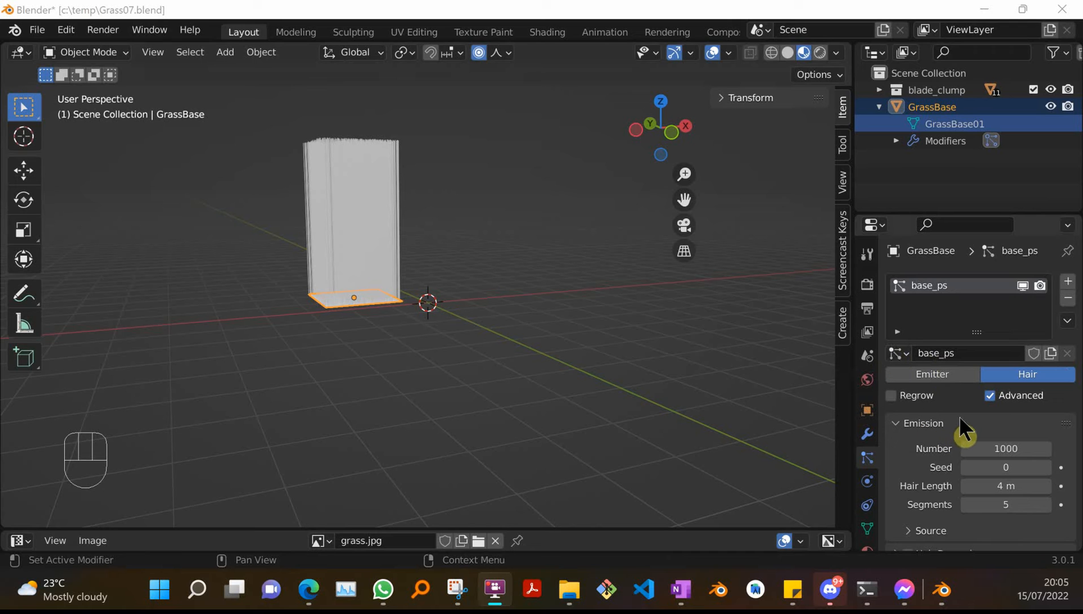
Expand the Source section of the hair emission settings.
{"action": "scroll", "coordinate": [927, 495], "scroll_direction": "down", "scroll_amount": 2}
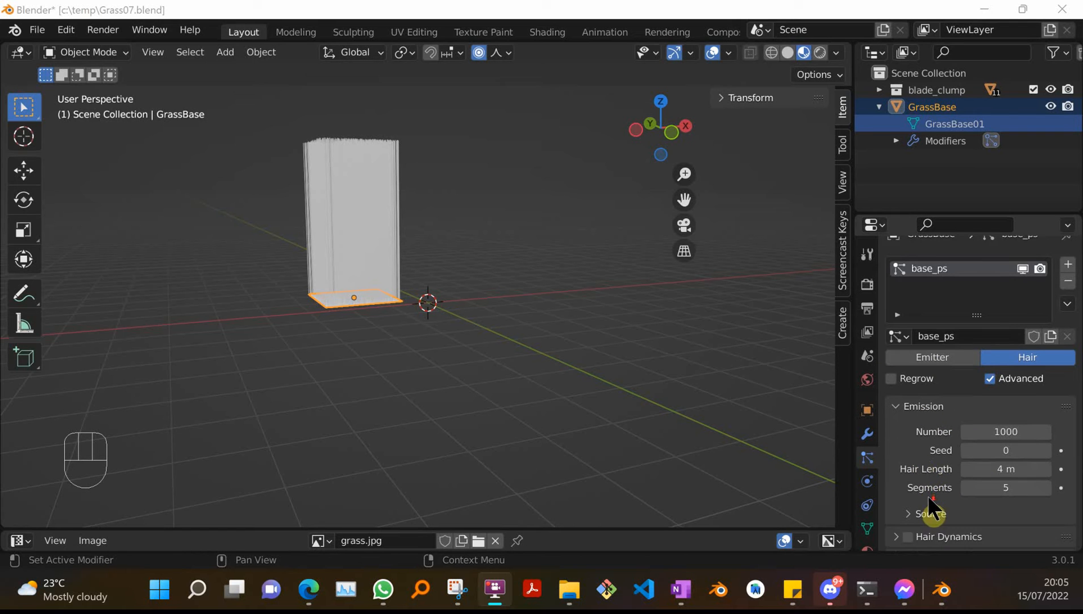
{"action": "left_click", "coordinate": [904, 479]}
{"action": "scroll", "coordinate": [907, 481], "scroll_direction": "down", "scroll_amount": 1}
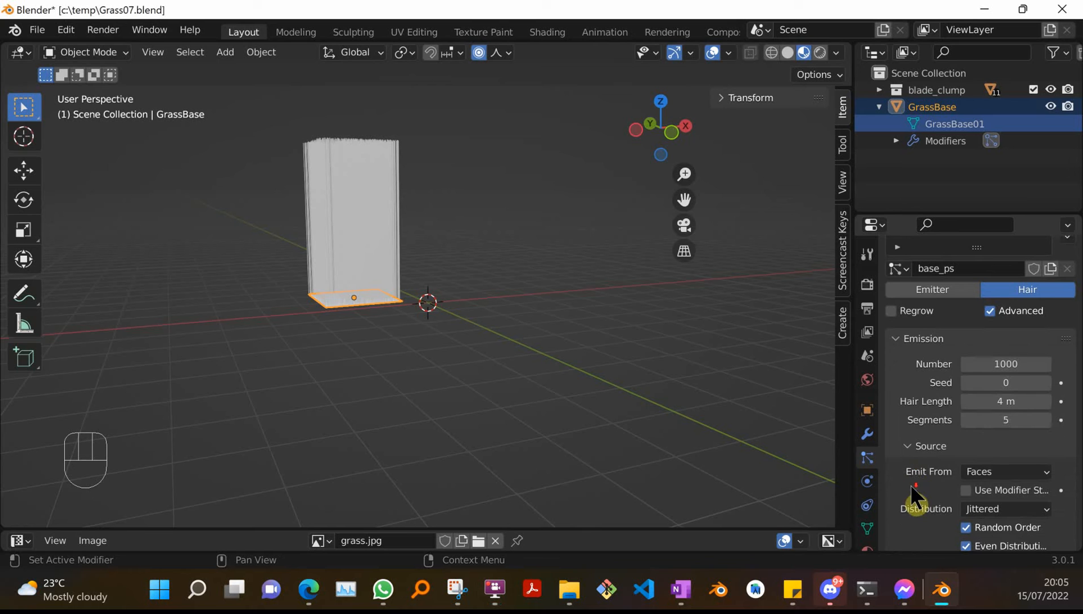
Set the hair emission distribution to Random.
{"action": "scroll", "coordinate": [936, 507], "scroll_direction": "down", "scroll_amount": 1}
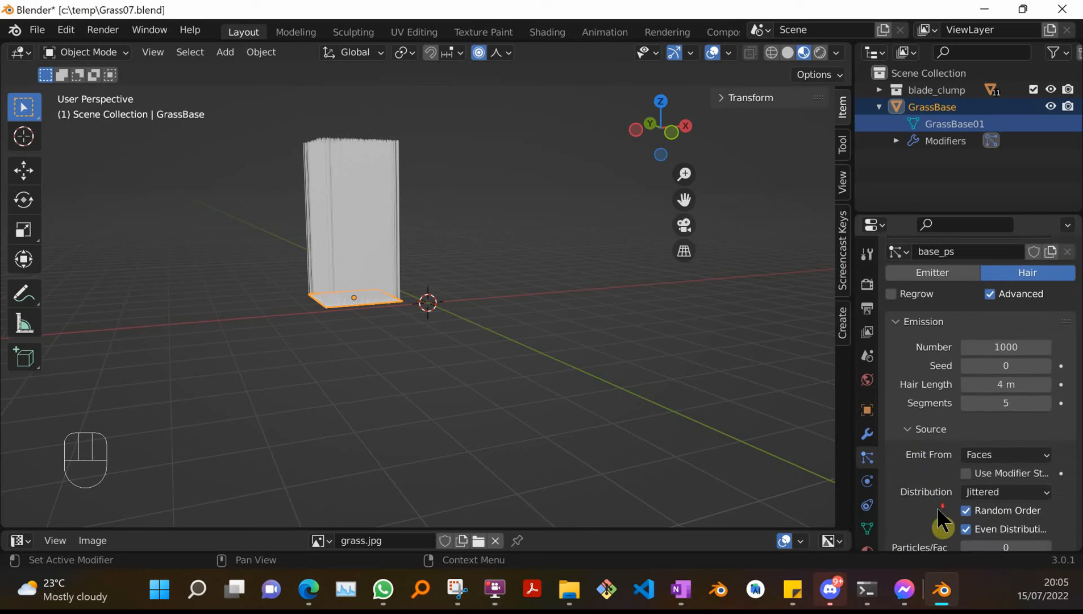
{"action": "left_click", "coordinate": [1043, 492]}
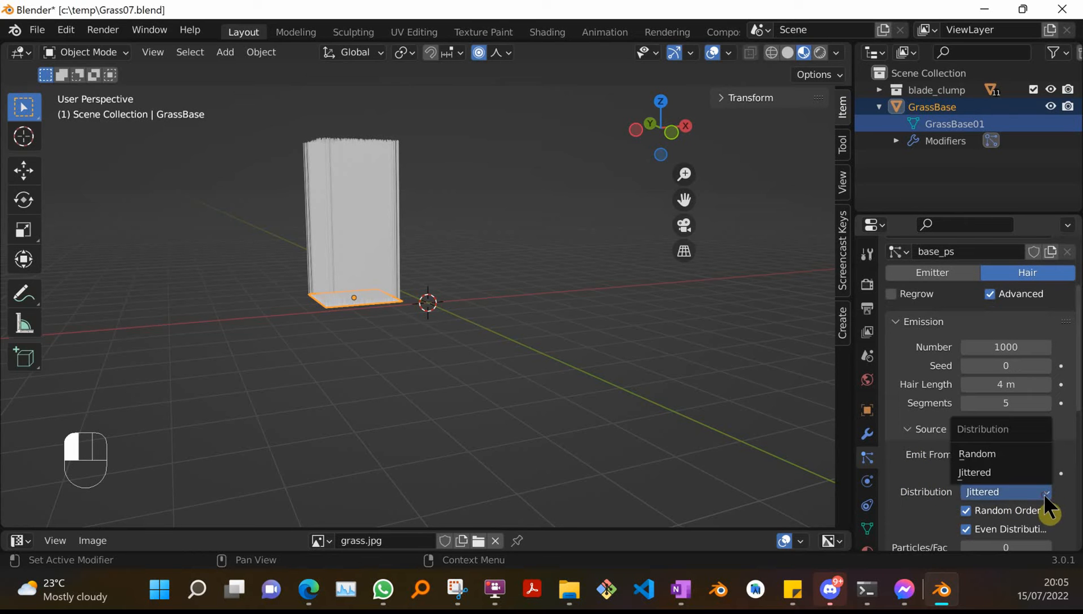
{"action": "left_click", "coordinate": [977, 454]}
Apply smooth shading to the GrassBase plane.
{"action": "scroll", "coordinate": [473, 392], "scroll_direction": "down", "scroll_amount": 3}
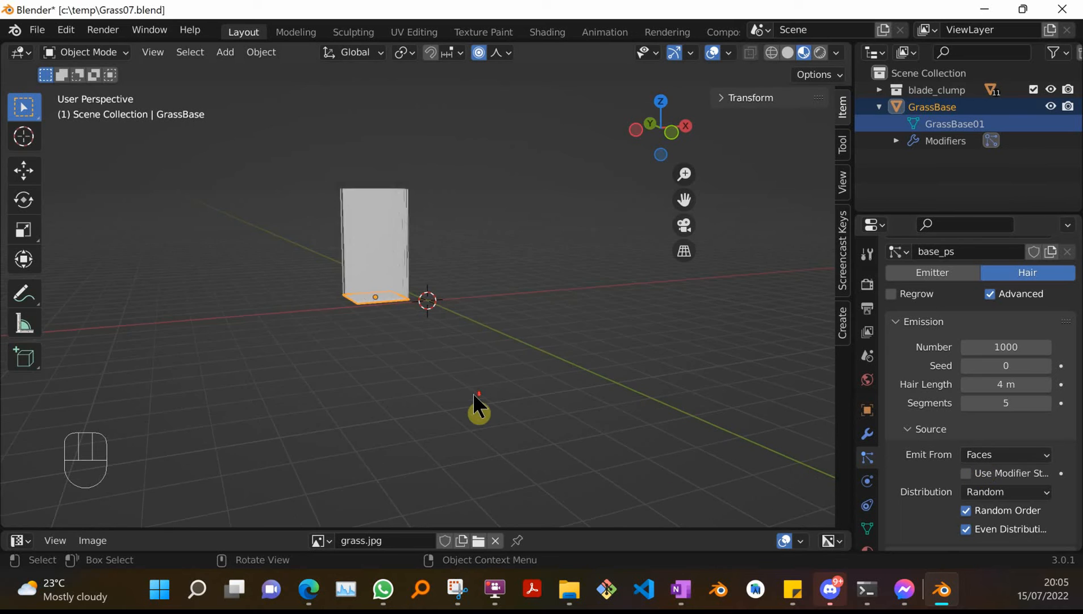
{"action": "scroll", "coordinate": [473, 393], "scroll_direction": "up", "scroll_amount": 3}
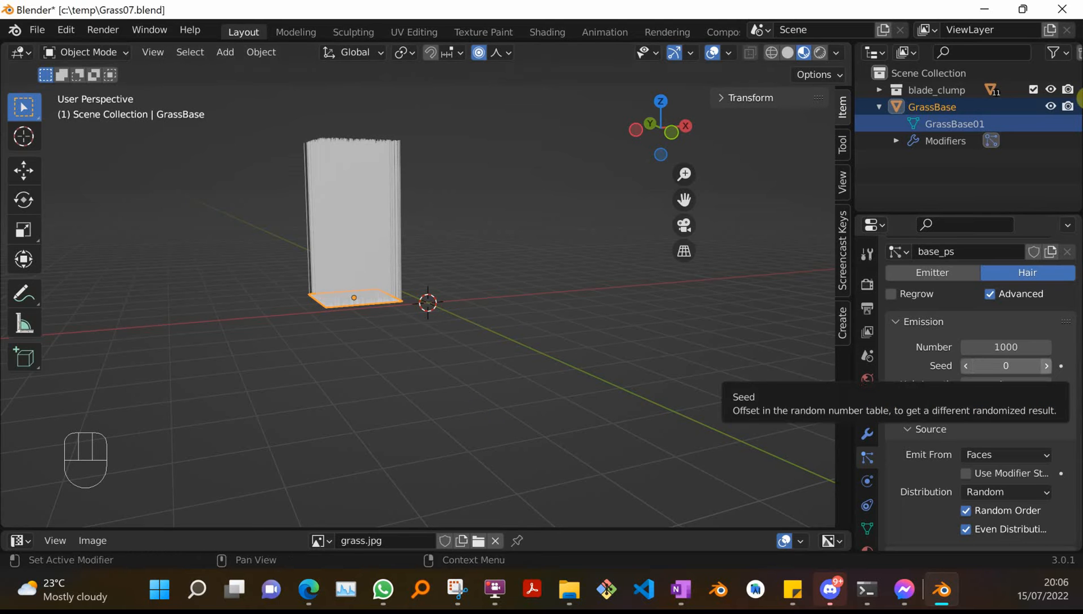
{"action": "key", "text": "KP_7"}
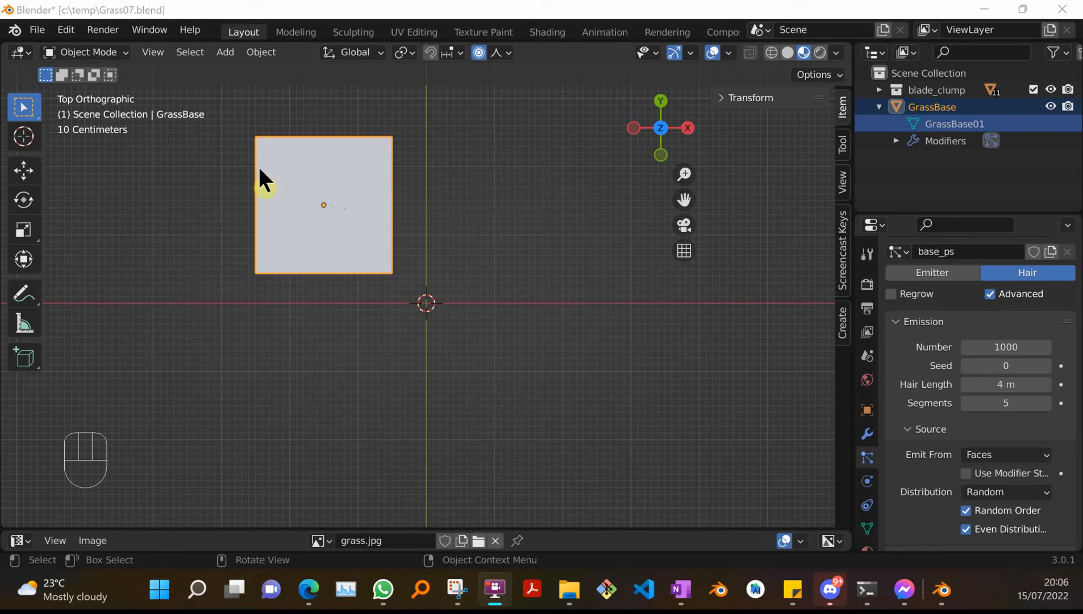
{"action": "right_click", "coordinate": [237, 170]}
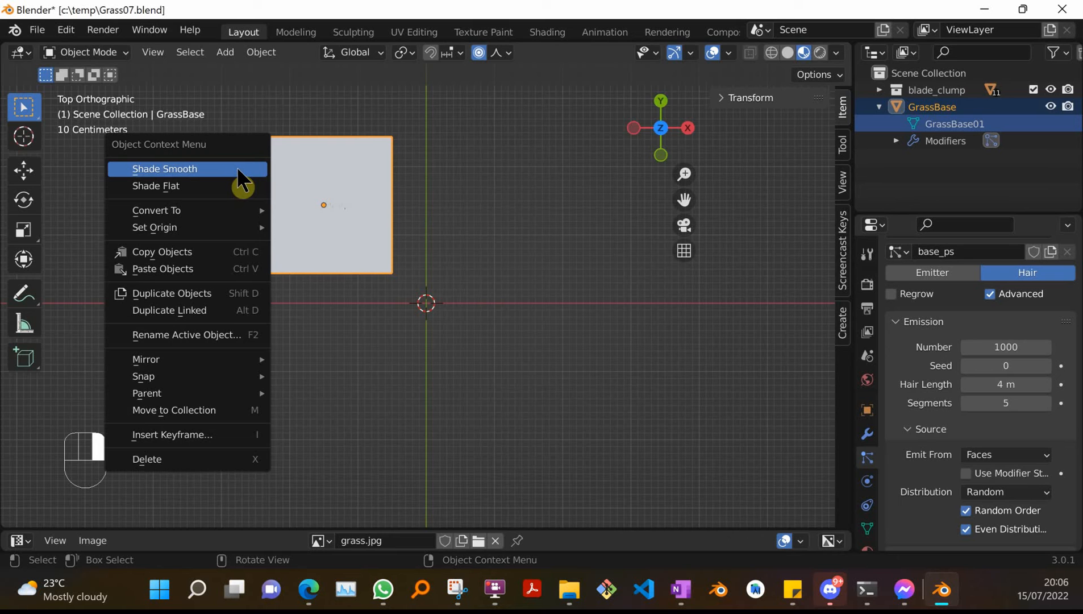
{"action": "left_click", "coordinate": [237, 169]}
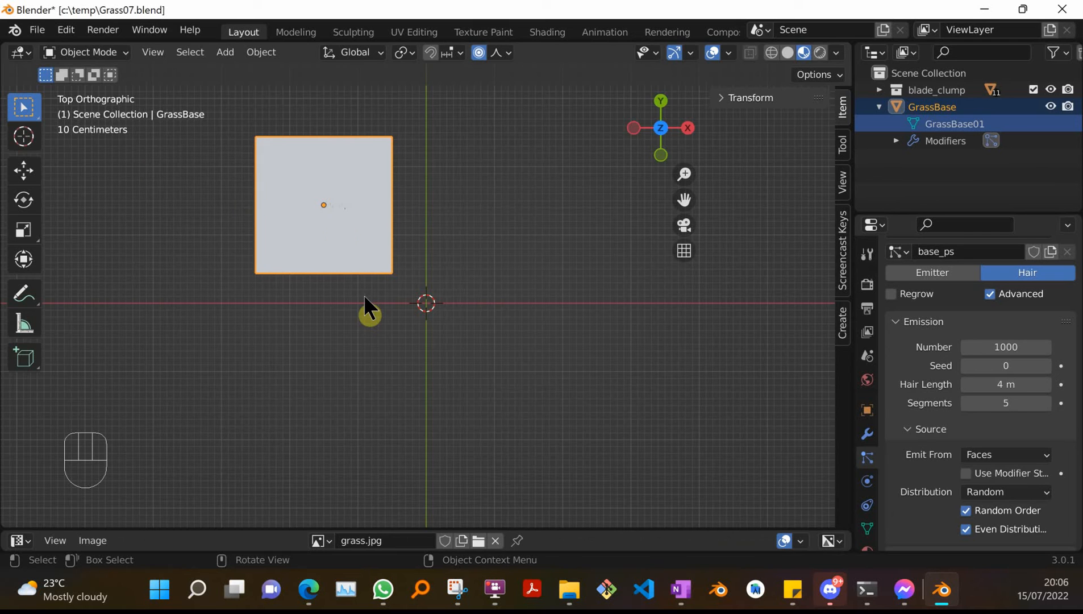
Subdivide the plane in Edit Mode with 10 cuts.
{"action": "key", "text": "Tab"}
{"action": "right_click", "coordinate": [240, 182]}
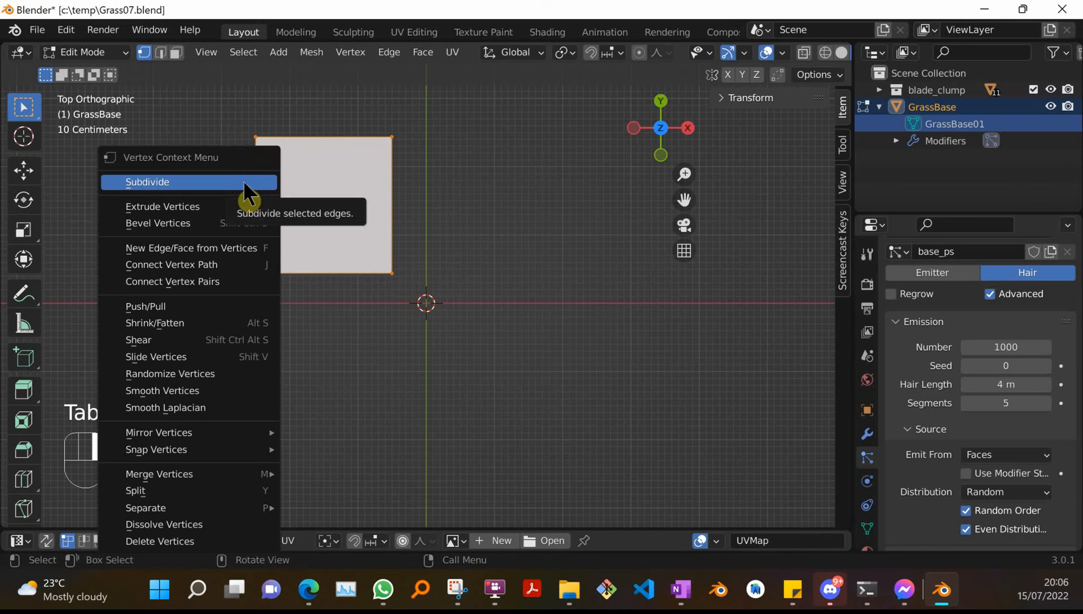
{"action": "left_click", "coordinate": [243, 181]}
{"action": "left_click", "coordinate": [131, 513]}
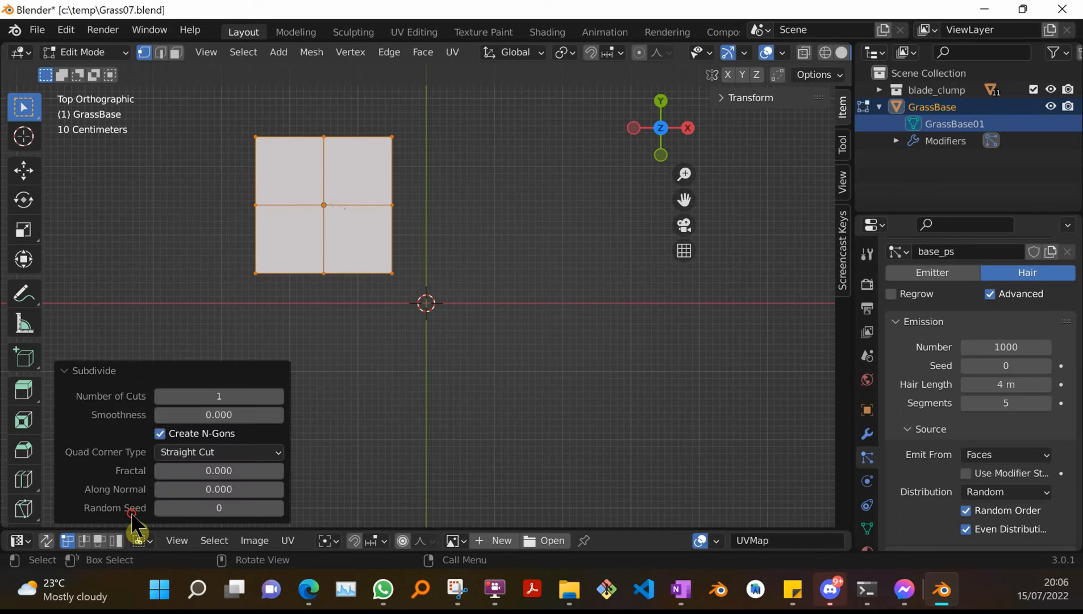
{"action": "left_click", "coordinate": [231, 396]}
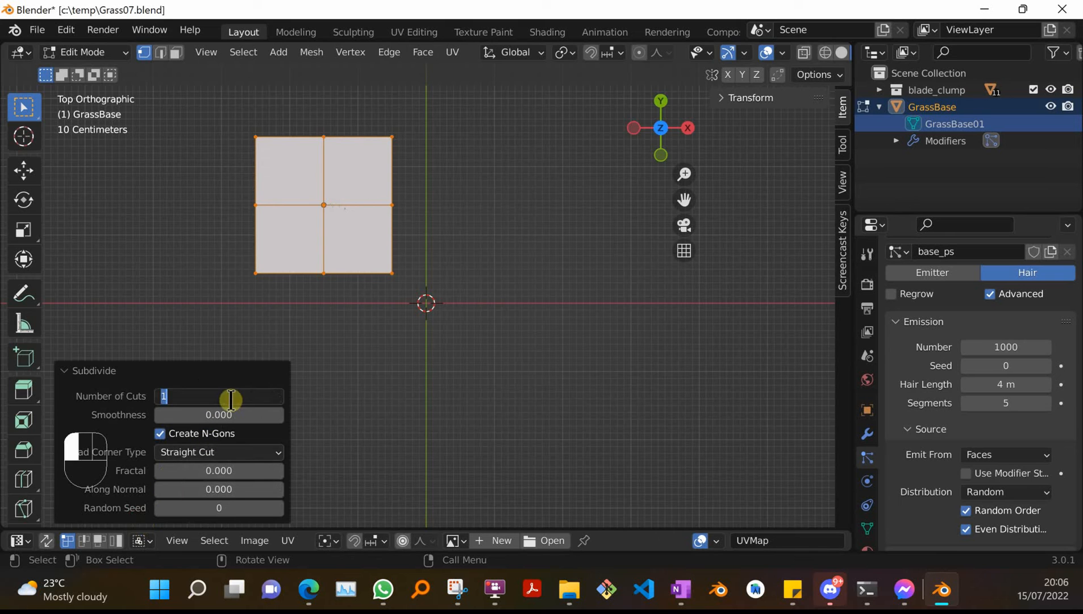
{"action": "type", "text": "10"}
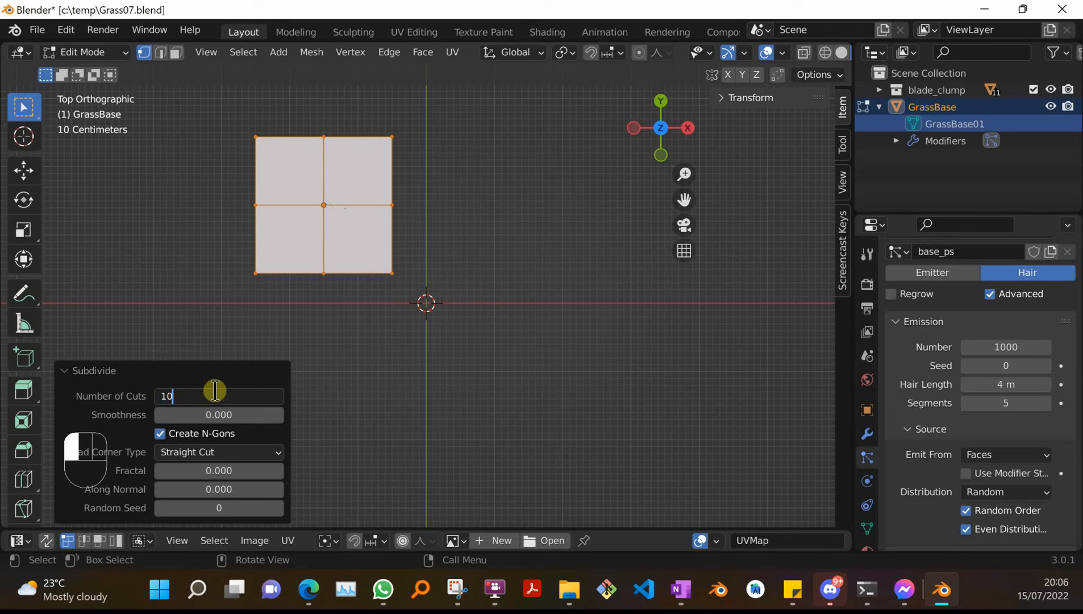
{"action": "key", "text": "Return"}
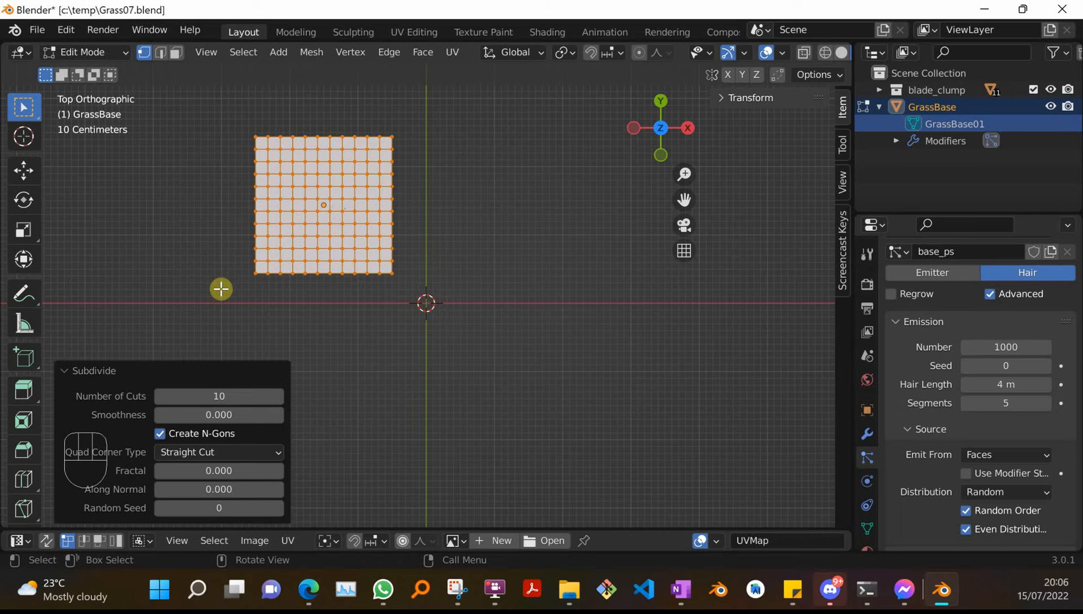
Deselect all vertices and switch the plane to Weight Paint mode.
{"action": "left_click", "coordinate": [243, 383]}
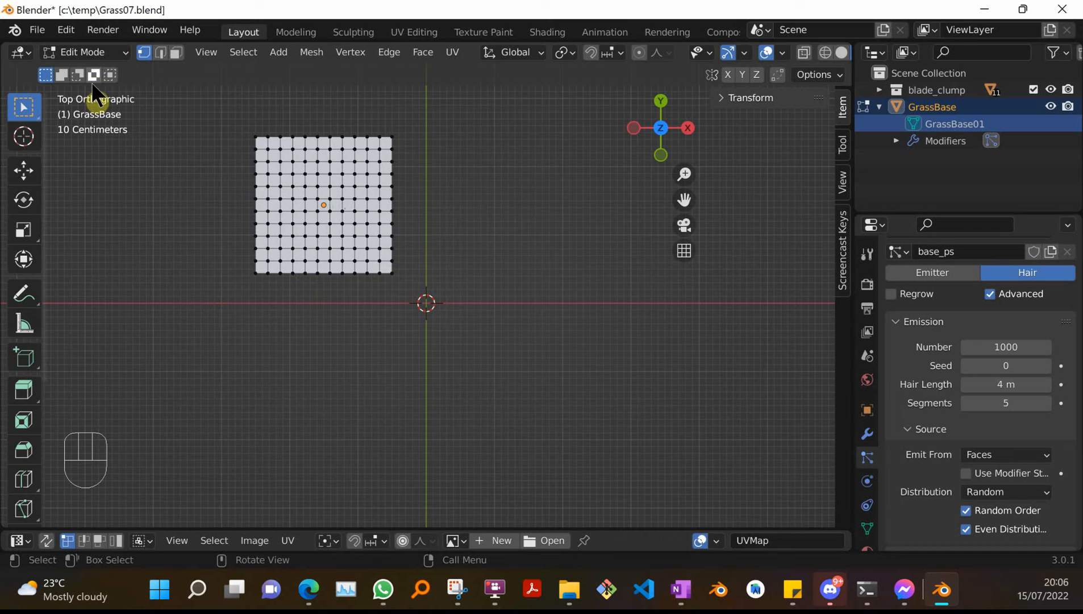
{"action": "left_click", "coordinate": [125, 52]}
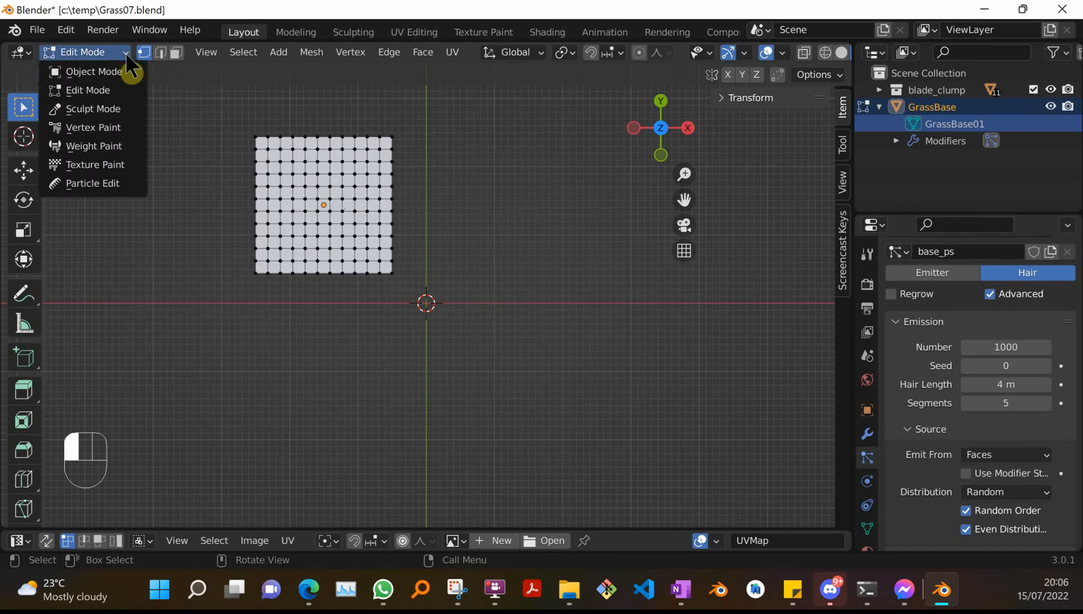
{"action": "left_click", "coordinate": [111, 145]}
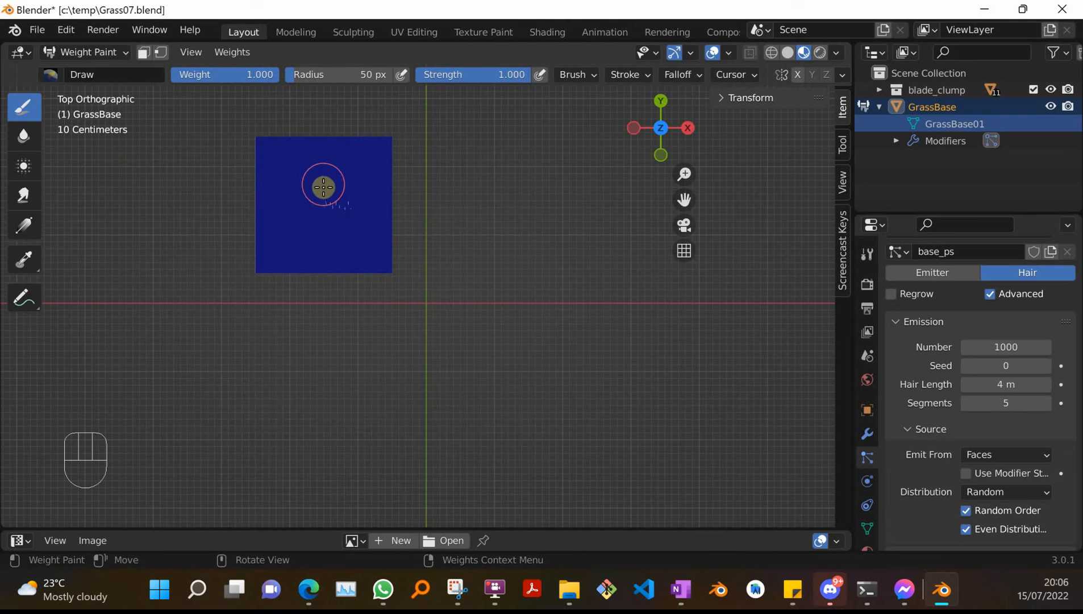
Set the brush radius to about 18 px and paint a weight patch in the plane's middle.
{"action": "key", "text": "f"}
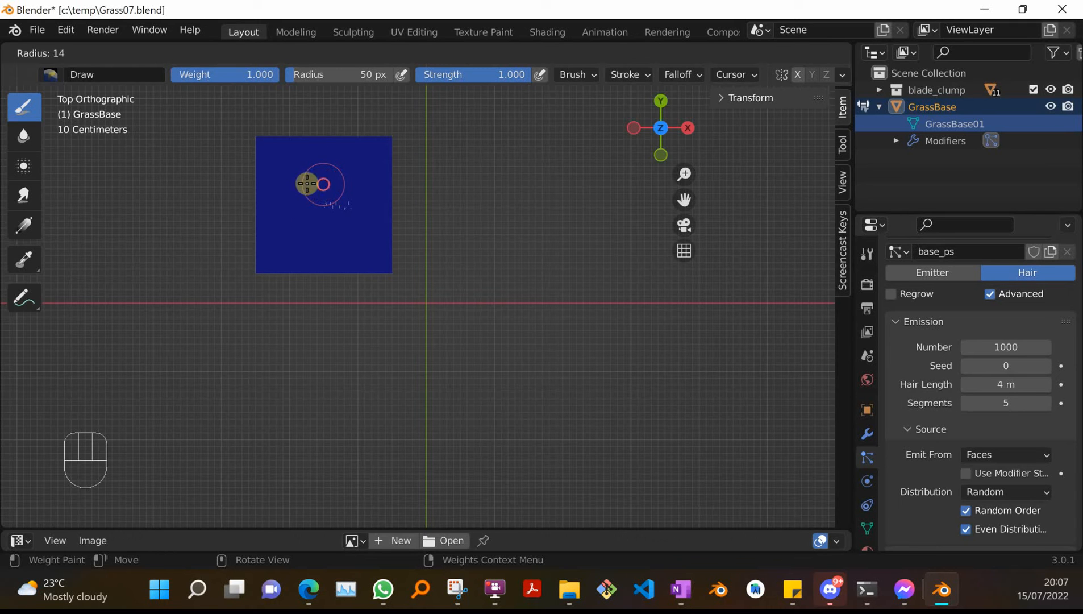
{"action": "left_click", "coordinate": [310, 183]}
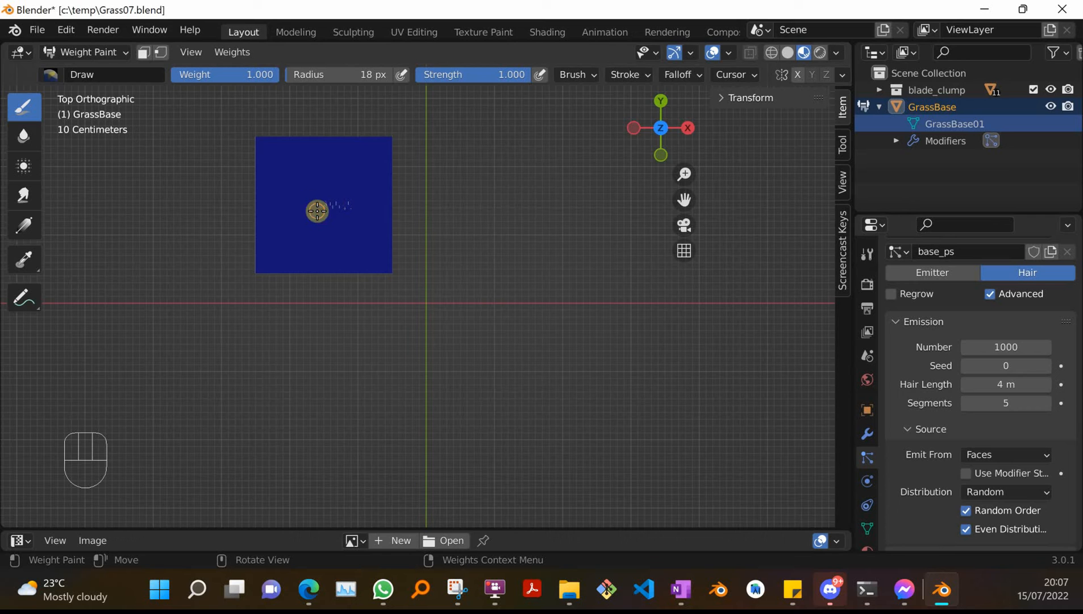
{"action": "mouse_move", "coordinate": [321, 199]}
{"action": "left_mouse_down"}
{"action": "mouse_move", "coordinate": [315, 192]}
{"action": "mouse_move", "coordinate": [331, 207]}
{"action": "mouse_move", "coordinate": [314, 222]}
{"action": "mouse_move", "coordinate": [298, 191]}
{"action": "mouse_move", "coordinate": [353, 174]}
{"action": "mouse_move", "coordinate": [344, 228]}
{"action": "left_mouse_up"}
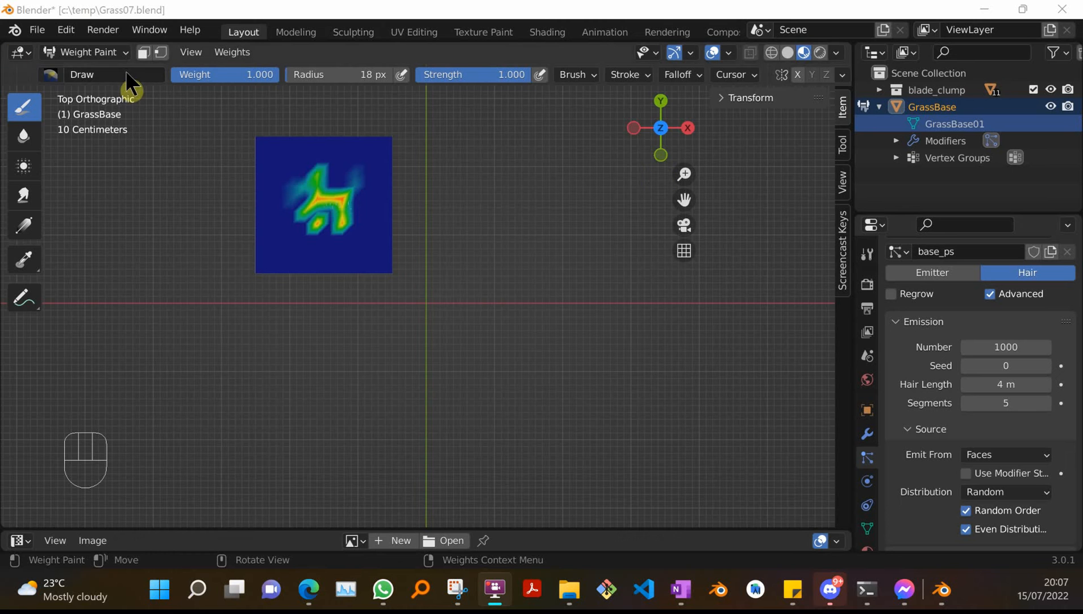
Switch the plane back to Object Mode.
{"action": "left_click", "coordinate": [123, 52]}
{"action": "left_click", "coordinate": [110, 73]}
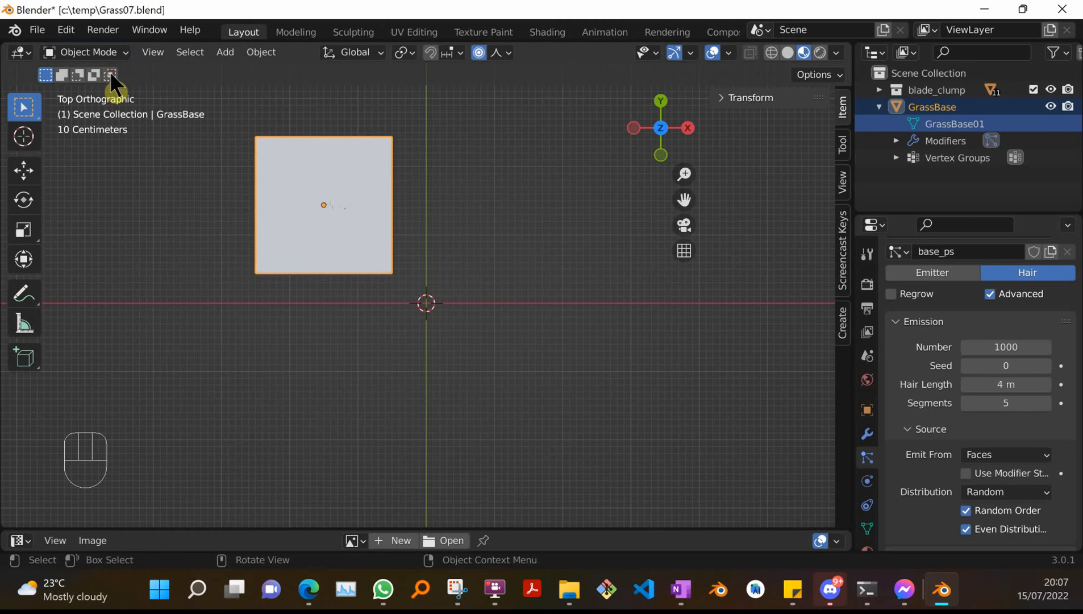
{"action": "middle_click_drag", "start_coordinate": [584, 272], "coordinate": [549, 176]}
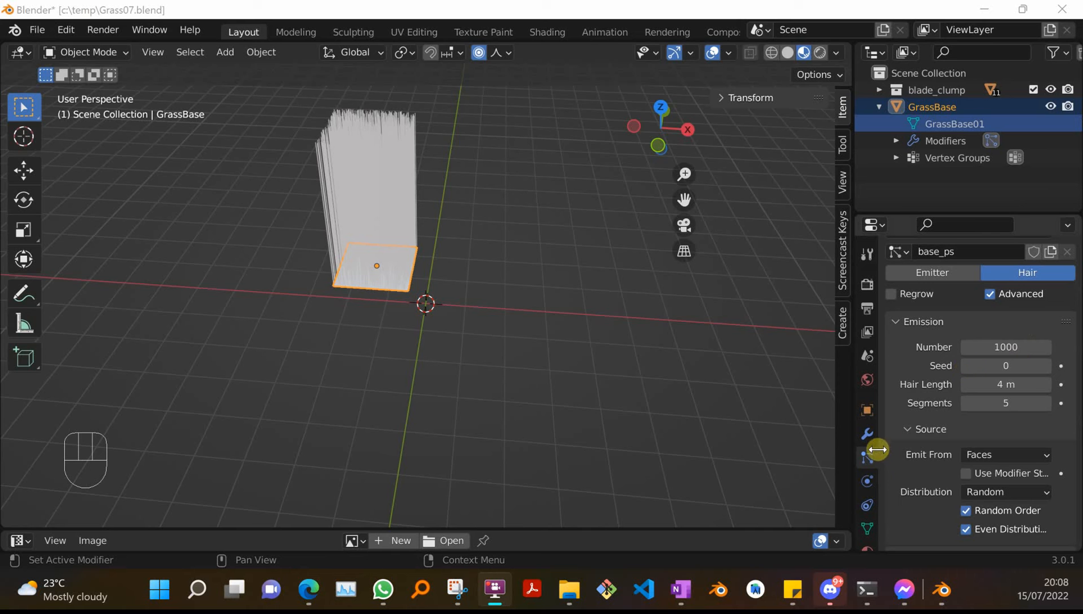
Assign the Group vertex group as the hair system's density group.
{"action": "scroll", "coordinate": [959, 479], "scroll_direction": "down", "scroll_amount": 2}
{"action": "scroll", "coordinate": [955, 468], "scroll_direction": "down", "scroll_amount": 8}
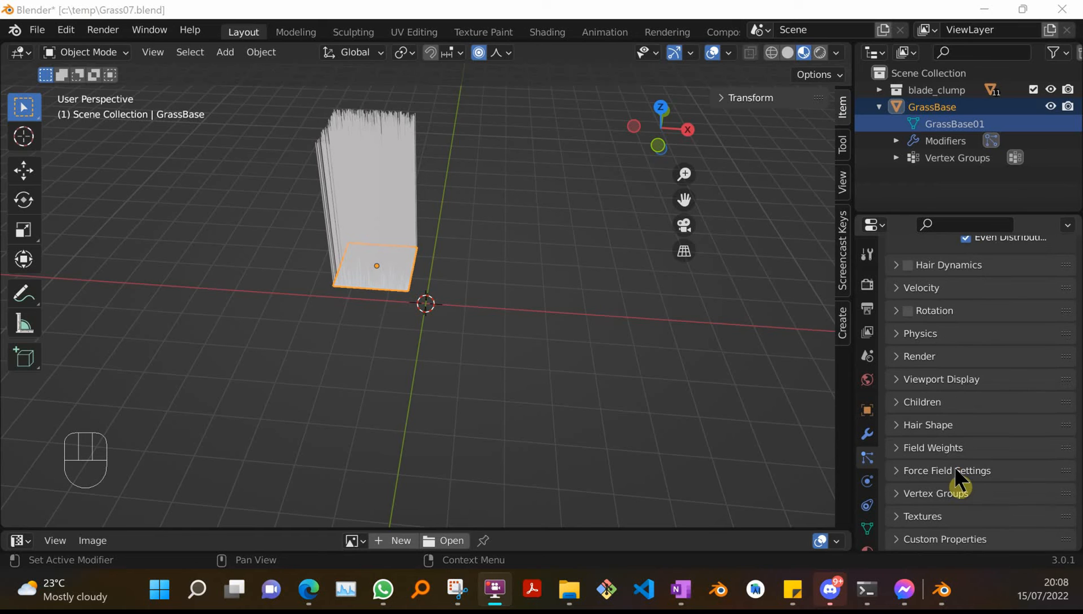
{"action": "left_click", "coordinate": [898, 493]}
{"action": "scroll", "coordinate": [992, 481], "scroll_direction": "down", "scroll_amount": 2}
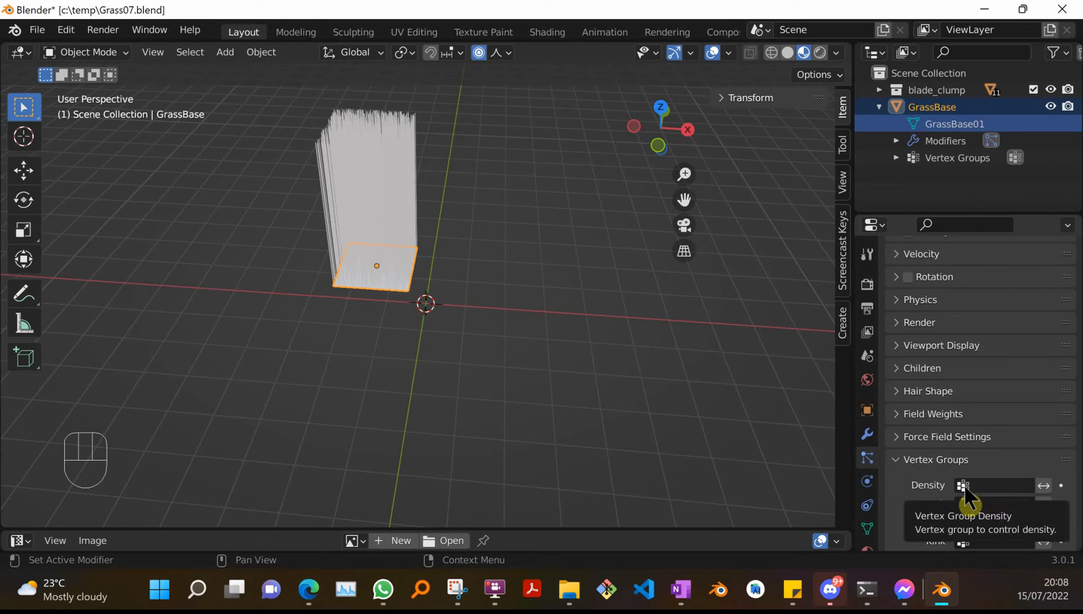
{"action": "left_click", "coordinate": [964, 485]}
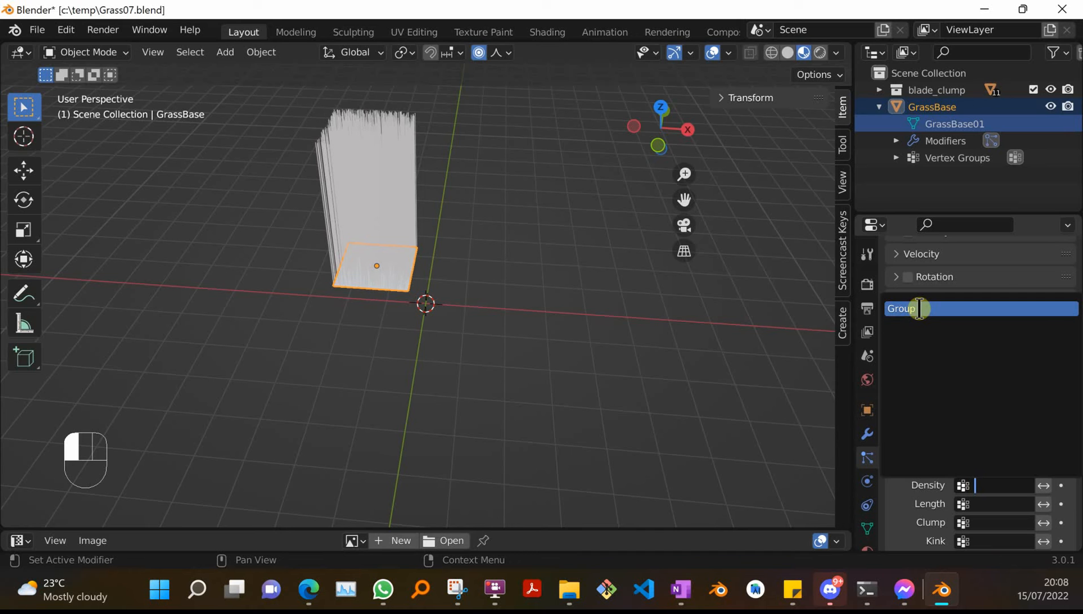
{"action": "left_click", "coordinate": [919, 308]}
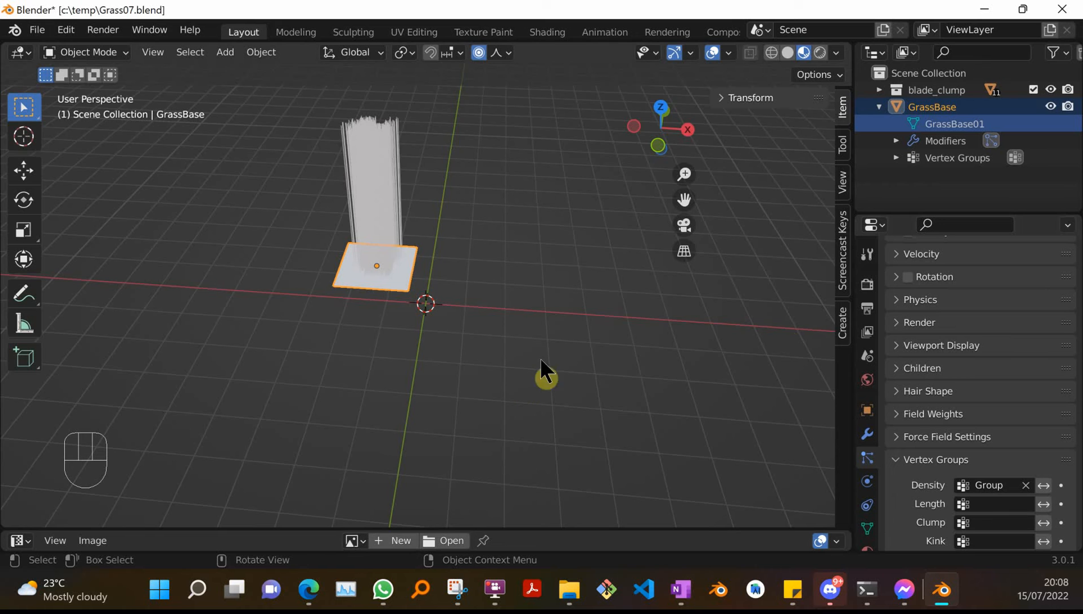
Set the particle system to render as Collection.
{"action": "scroll", "coordinate": [597, 365], "scroll_direction": "up", "scroll_amount": 1}
{"action": "scroll", "coordinate": [597, 365], "scroll_direction": "down", "scroll_amount": 2}
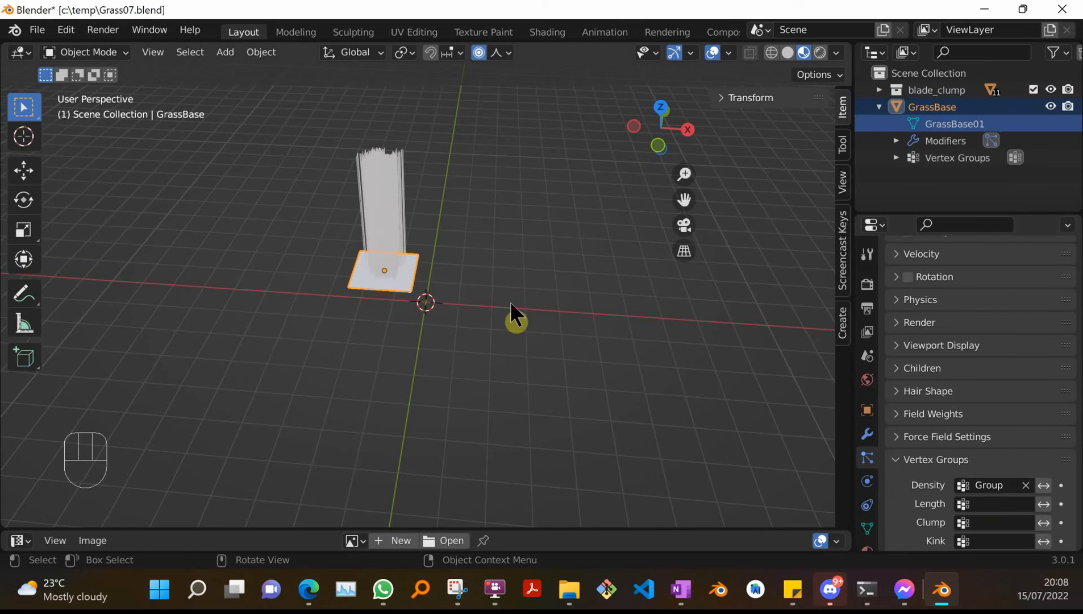
{"action": "middle_click_drag", "start_coordinate": [480, 298], "coordinate": [400, 272]}
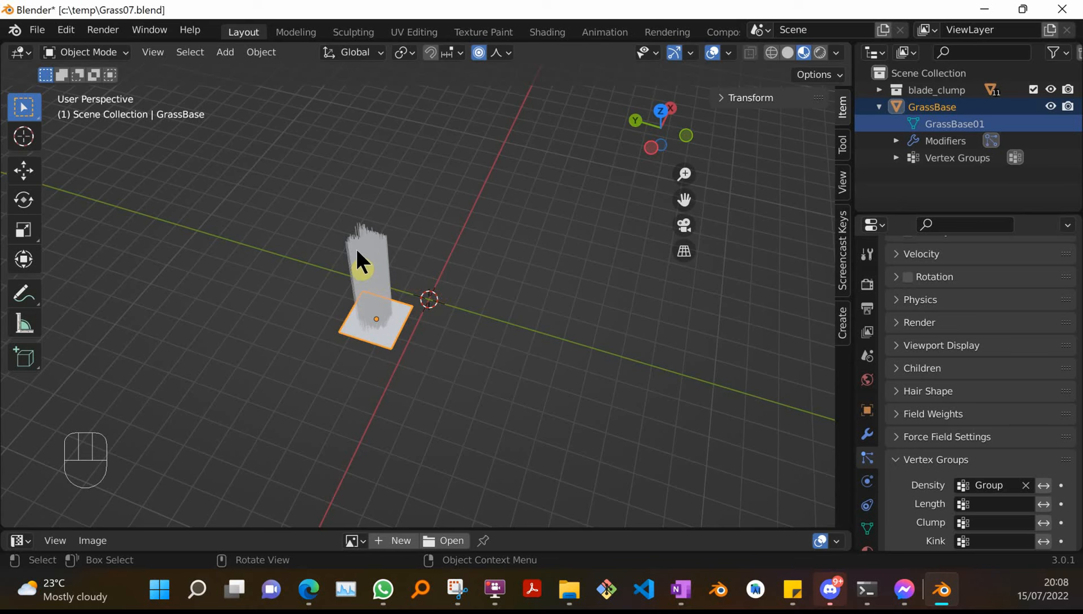
{"action": "scroll", "coordinate": [357, 250], "scroll_direction": "down", "scroll_amount": 1}
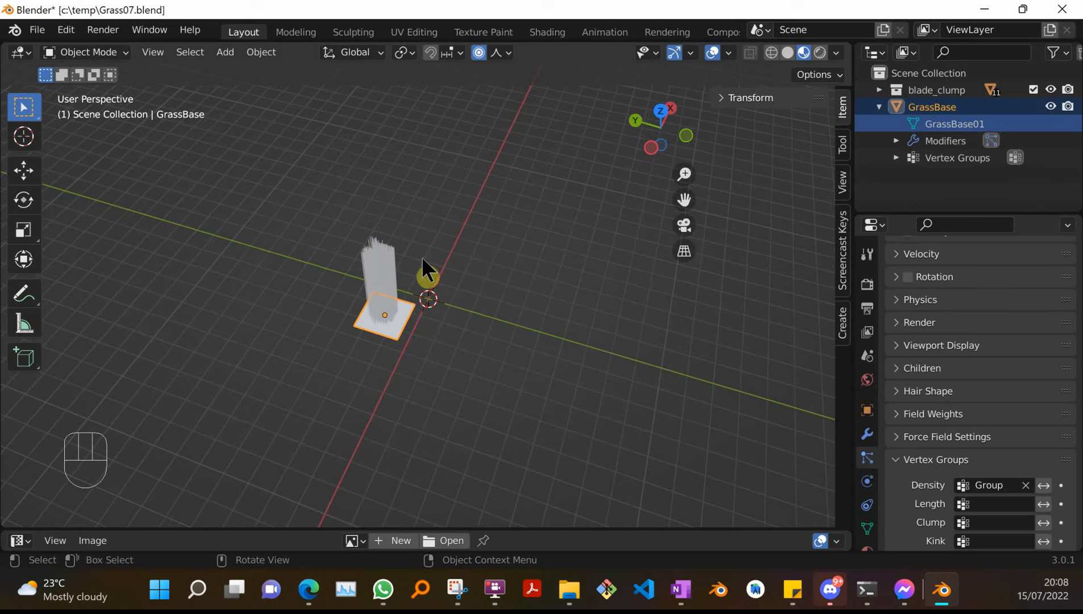
{"action": "scroll", "coordinate": [388, 302], "scroll_direction": "up", "scroll_amount": 3}
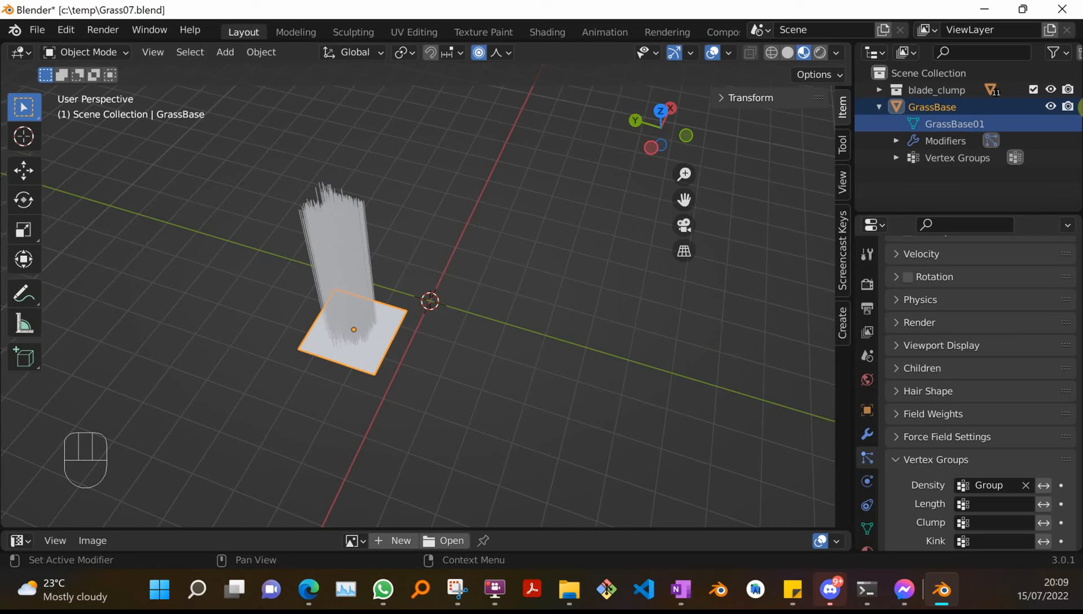
{"action": "scroll", "coordinate": [980, 392], "scroll_direction": "down", "scroll_amount": 1}
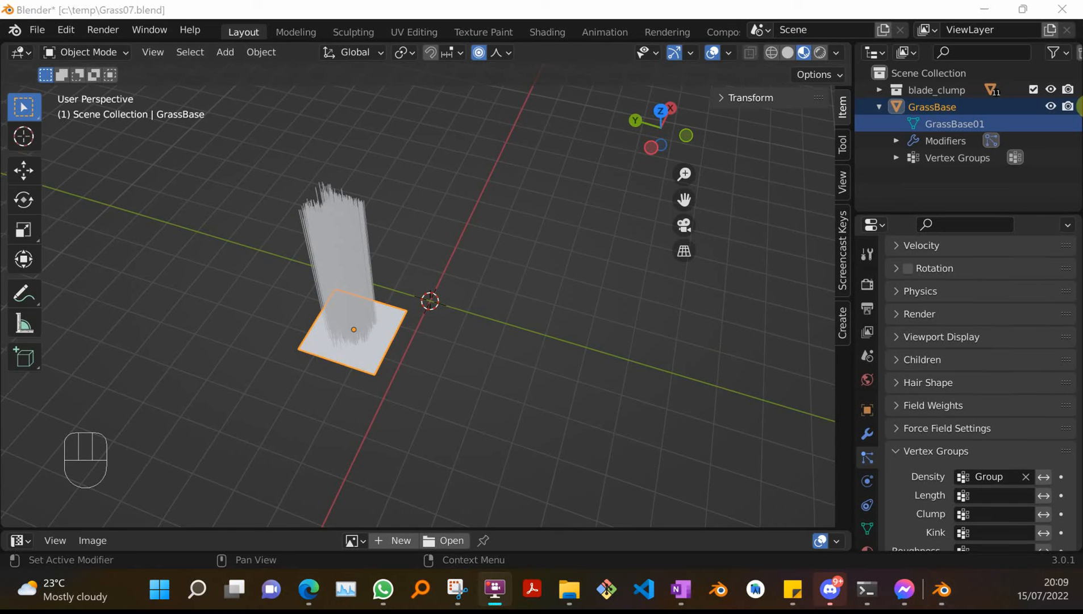
{"action": "left_click", "coordinate": [898, 313]}
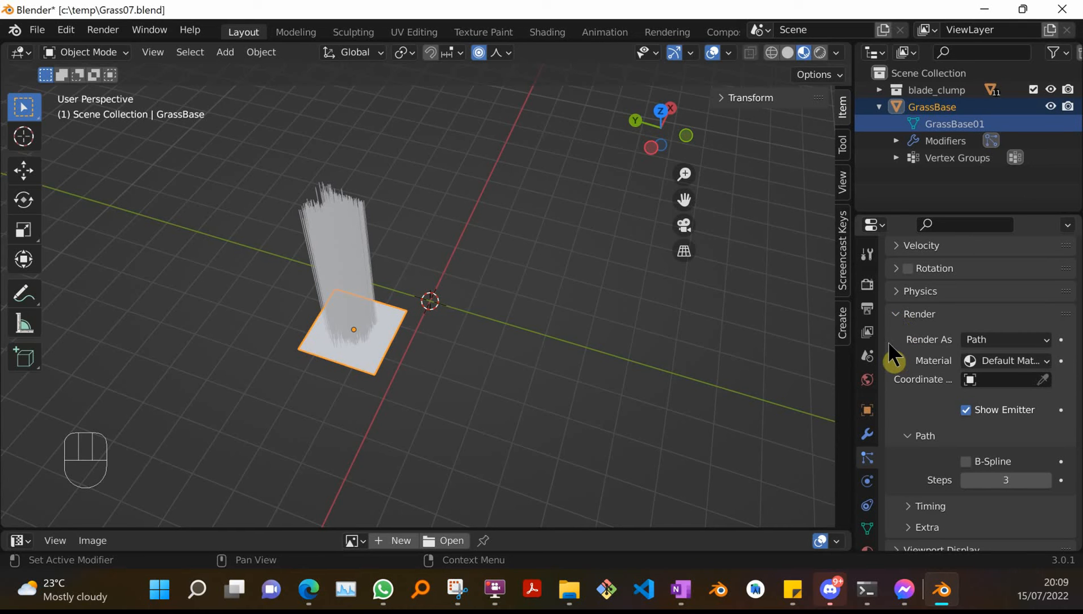
{"action": "left_click", "coordinate": [1044, 339]}
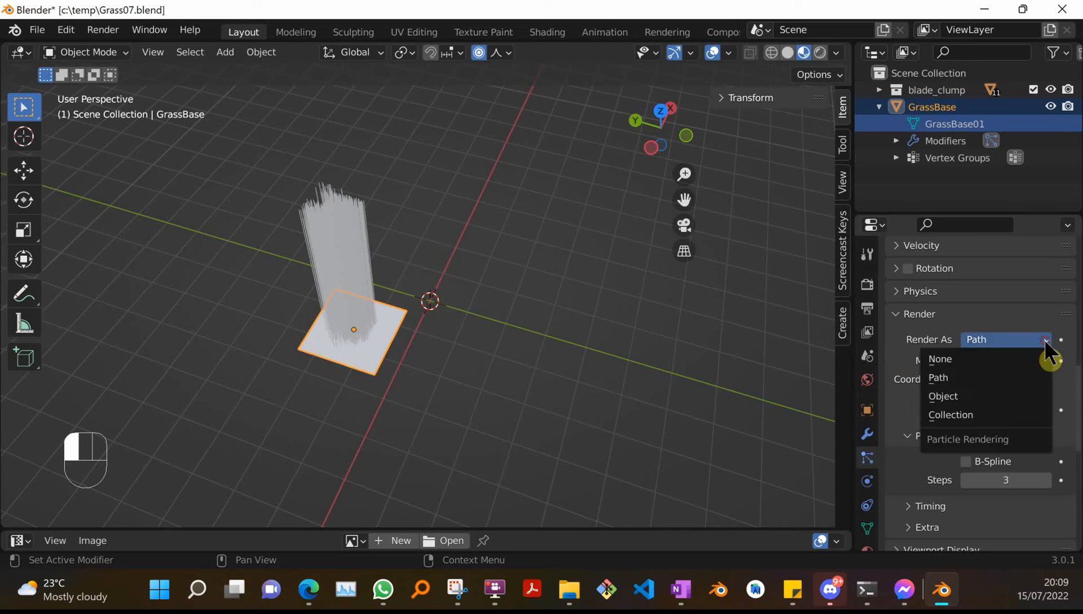
{"action": "left_click", "coordinate": [967, 413]}
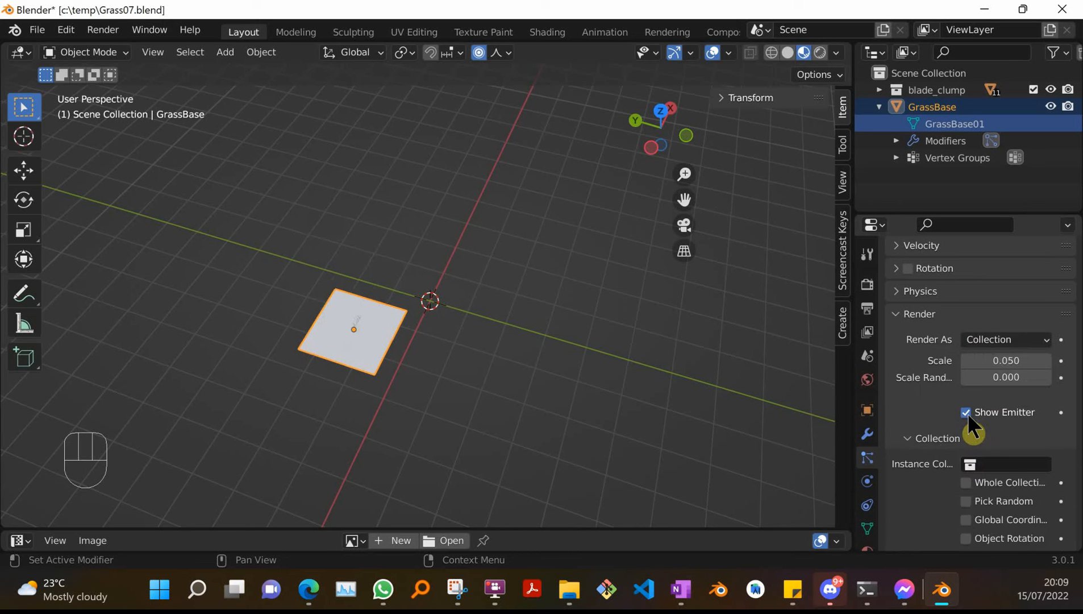
Set the particle render scale to 3.52.
{"action": "middle_click_drag", "start_coordinate": [481, 346], "coordinate": [501, 302]}
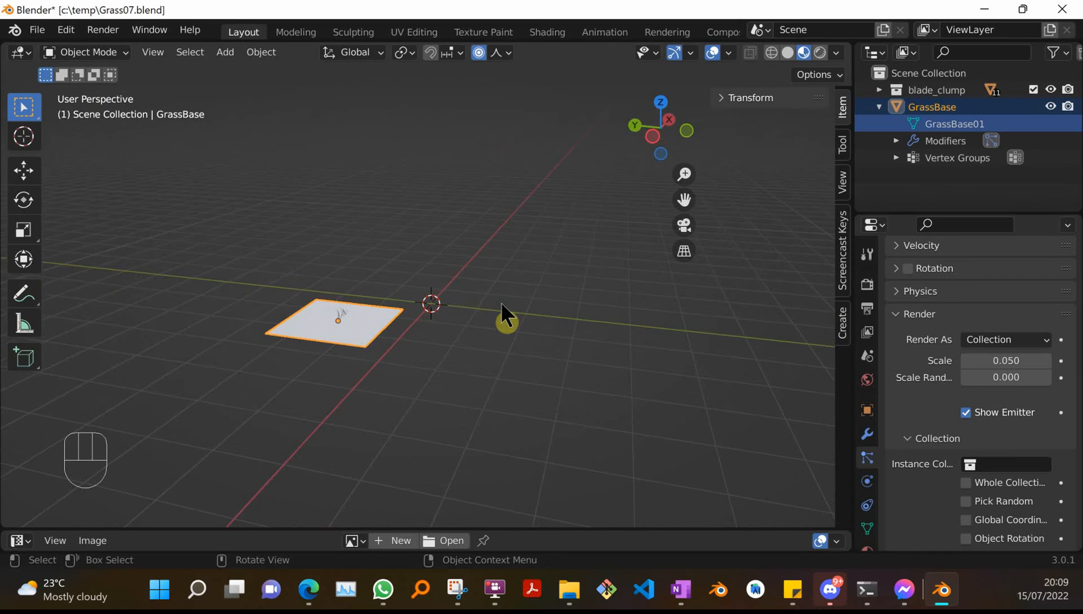
{"action": "left_click", "coordinate": [1017, 360]}
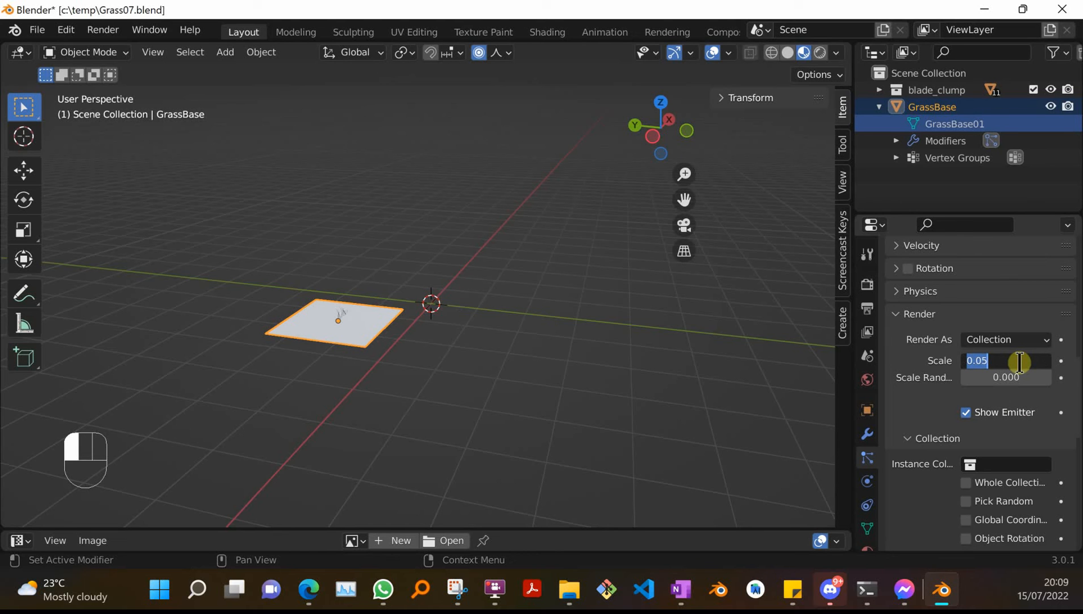
{"action": "type", "text": "3."}
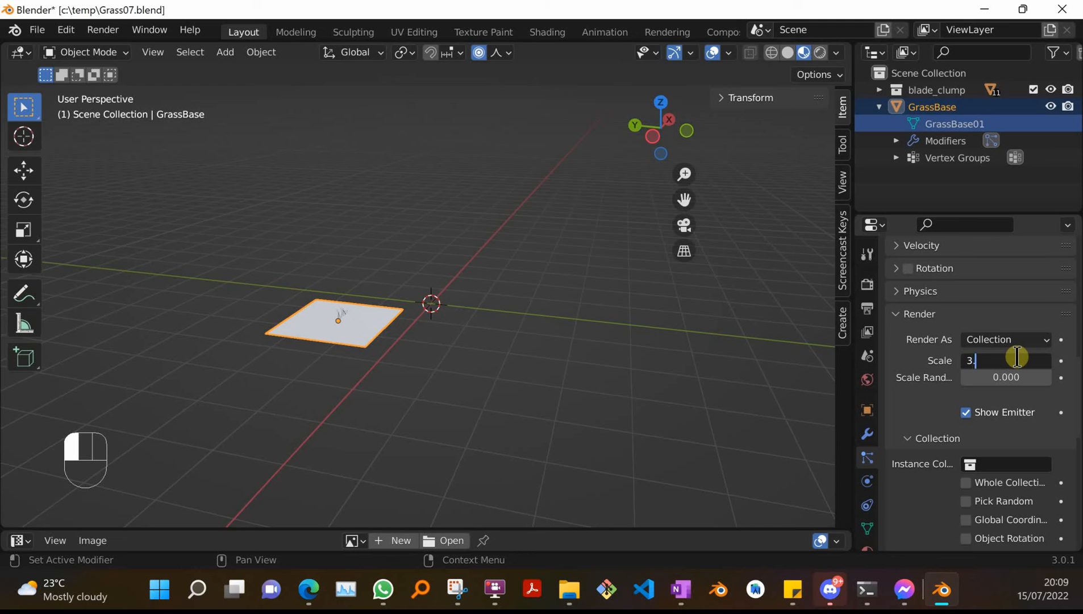
{"action": "type", "text": "52"}
{"action": "key", "text": "Return"}
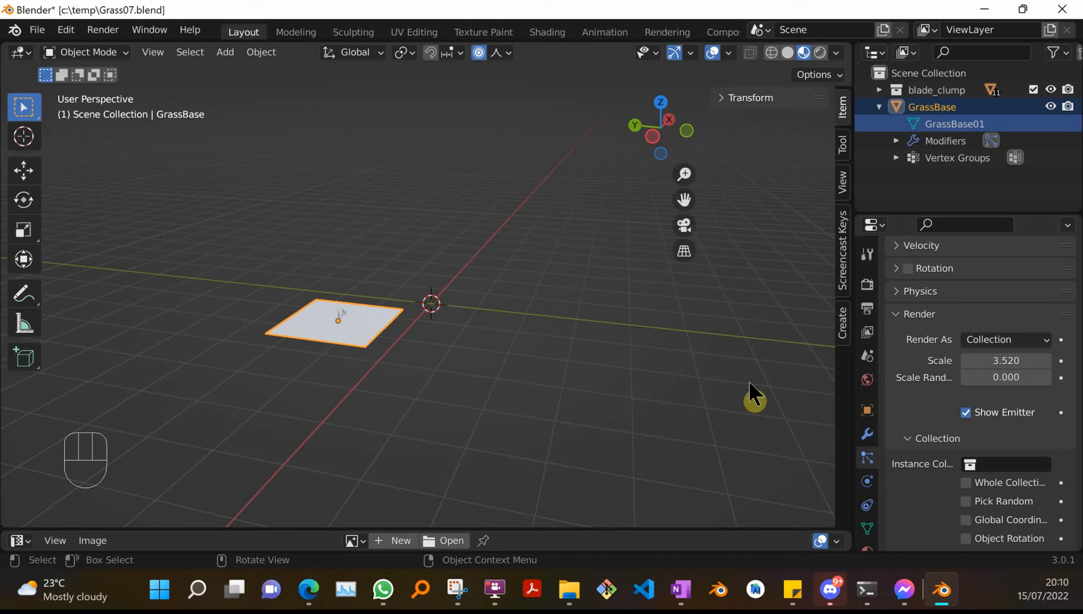
Pick the blade_clump collection as the particles' instance collection.
{"action": "left_click", "coordinate": [1046, 340]}
{"action": "left_click", "coordinate": [1047, 339]}
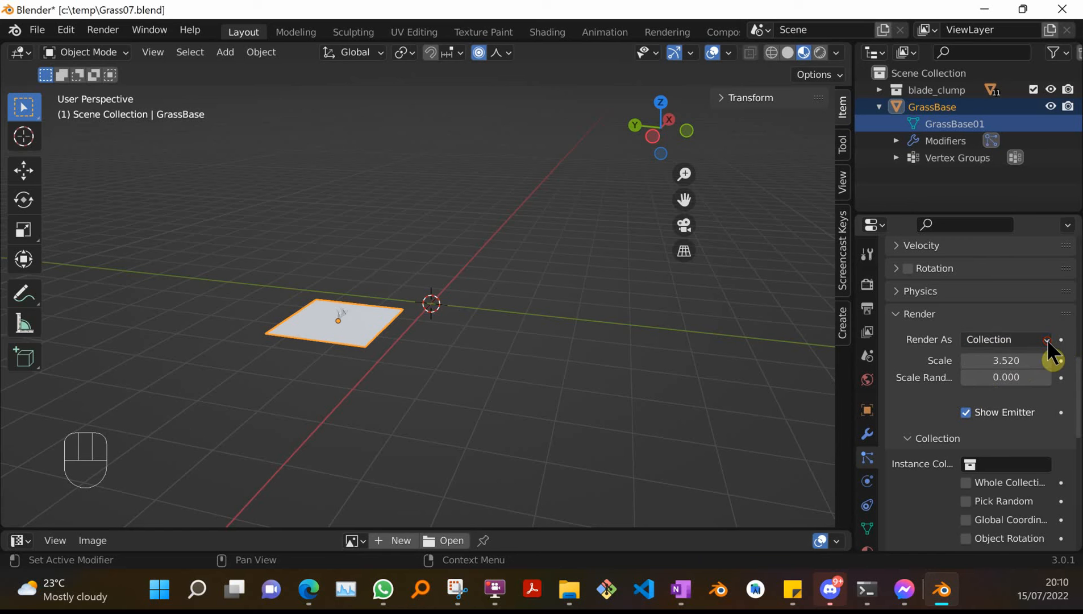
{"action": "scroll", "coordinate": [966, 421], "scroll_direction": "down", "scroll_amount": 1}
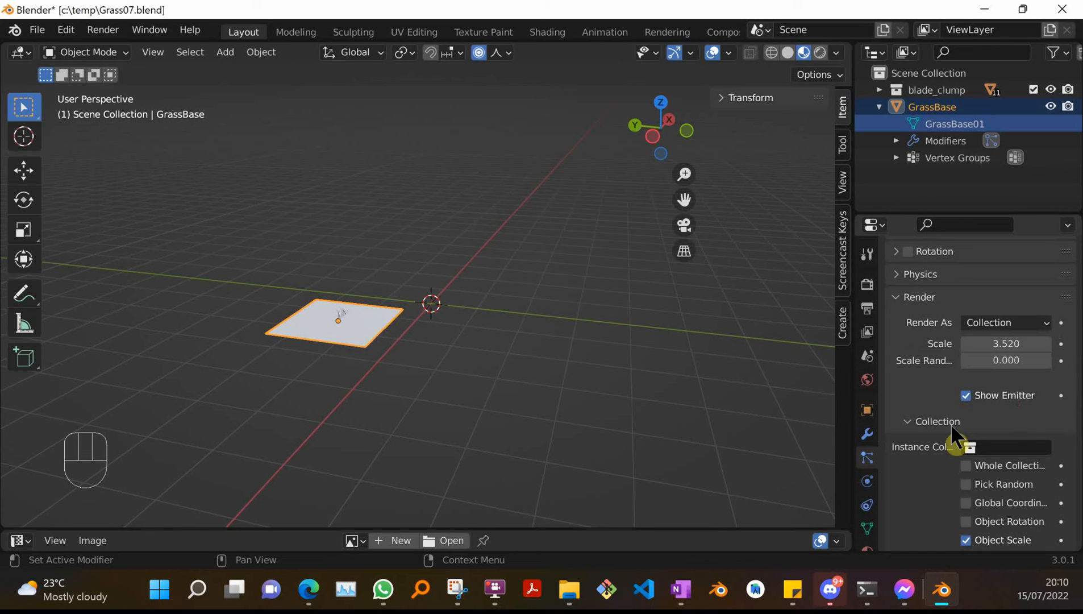
{"action": "left_click", "coordinate": [910, 420]}
{"action": "left_click", "coordinate": [912, 421]}
{"action": "scroll", "coordinate": [986, 452], "scroll_direction": "down", "scroll_amount": 1}
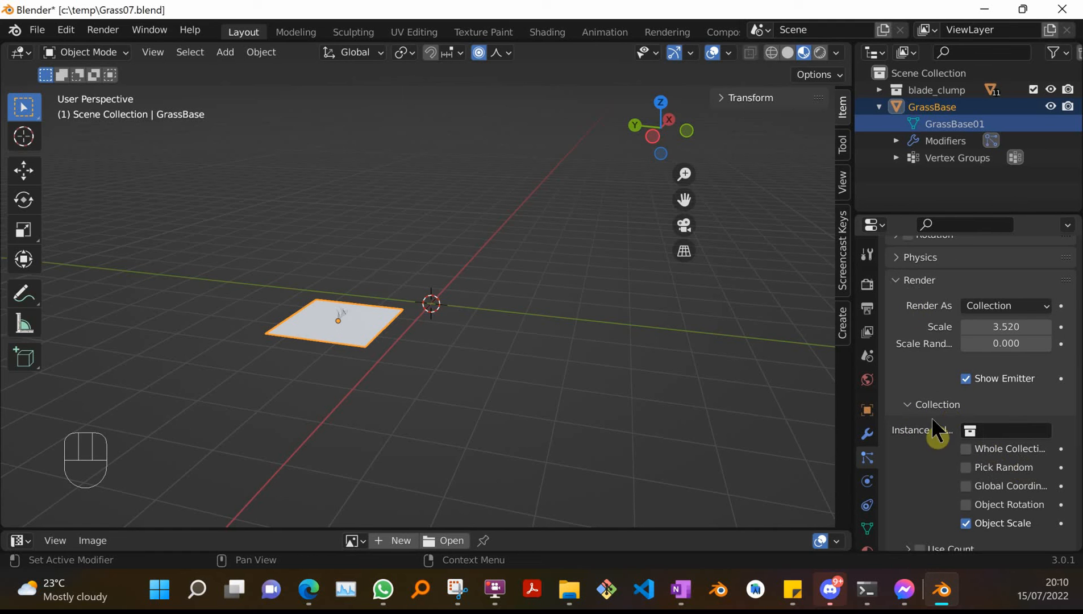
{"action": "left_click", "coordinate": [1023, 431]}
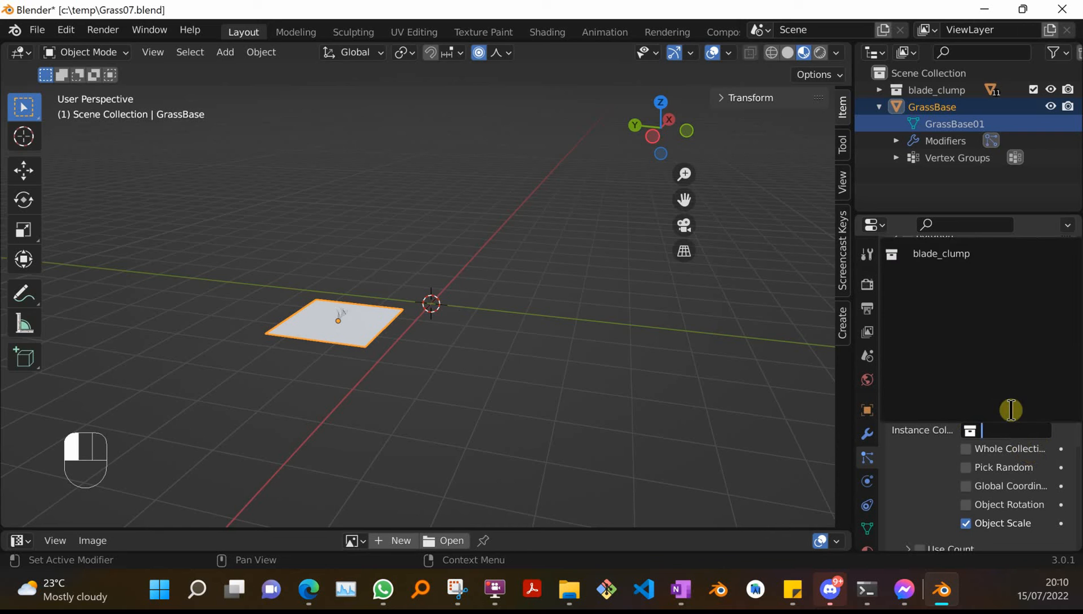
{"action": "left_click", "coordinate": [962, 253]}
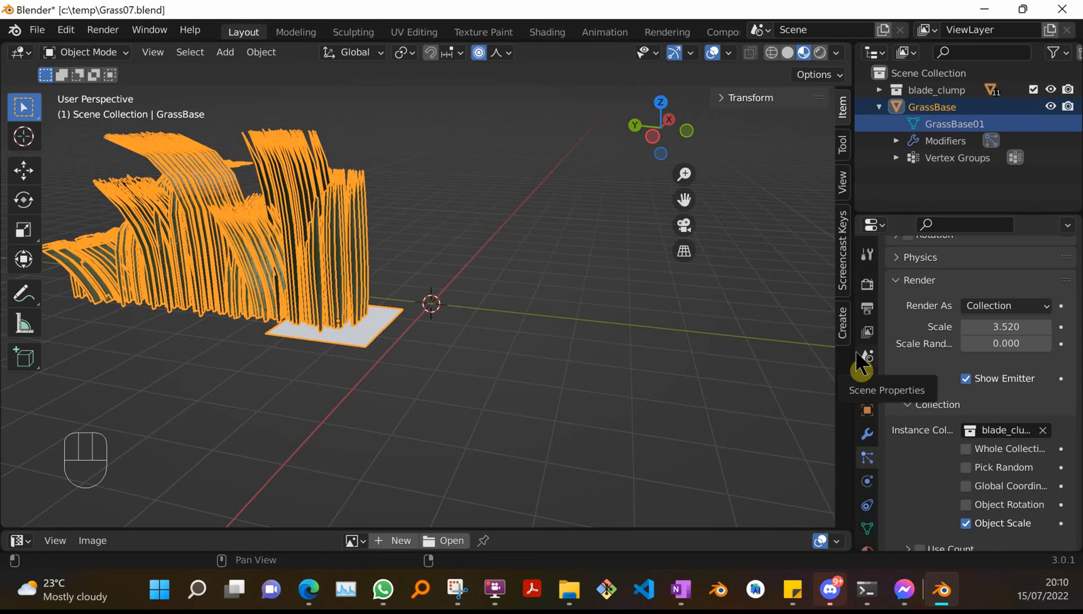
Try particle render scales of 1.5, 0.5 and 0.2.
{"action": "left_click", "coordinate": [1024, 325]}
{"action": "type", "text": "1.5"}
{"action": "key", "text": "Return"}
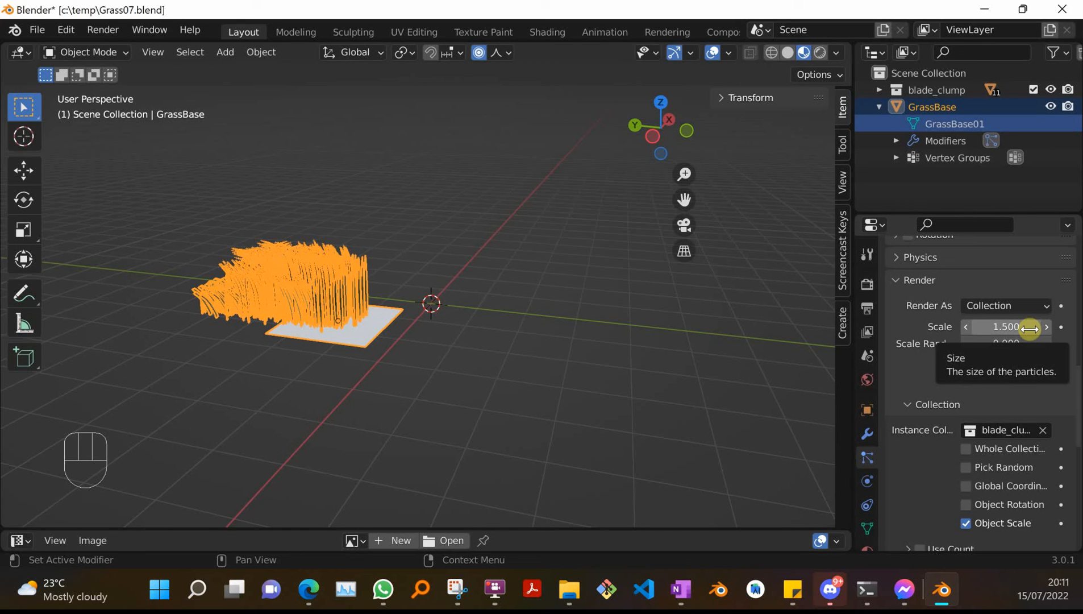
{"action": "left_click", "coordinate": [1029, 328]}
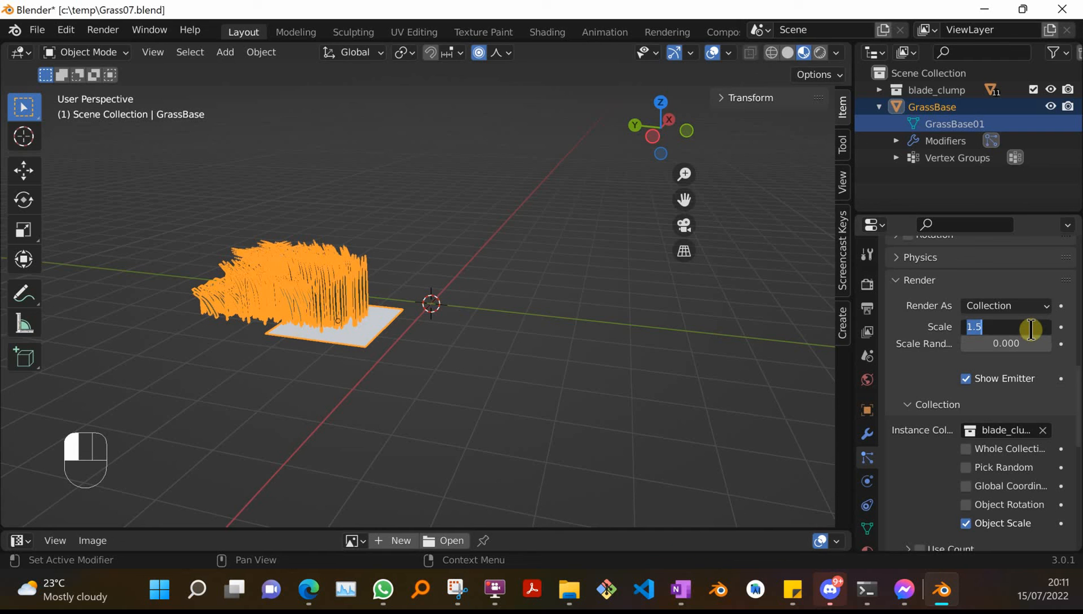
{"action": "type", "text": ".5"}
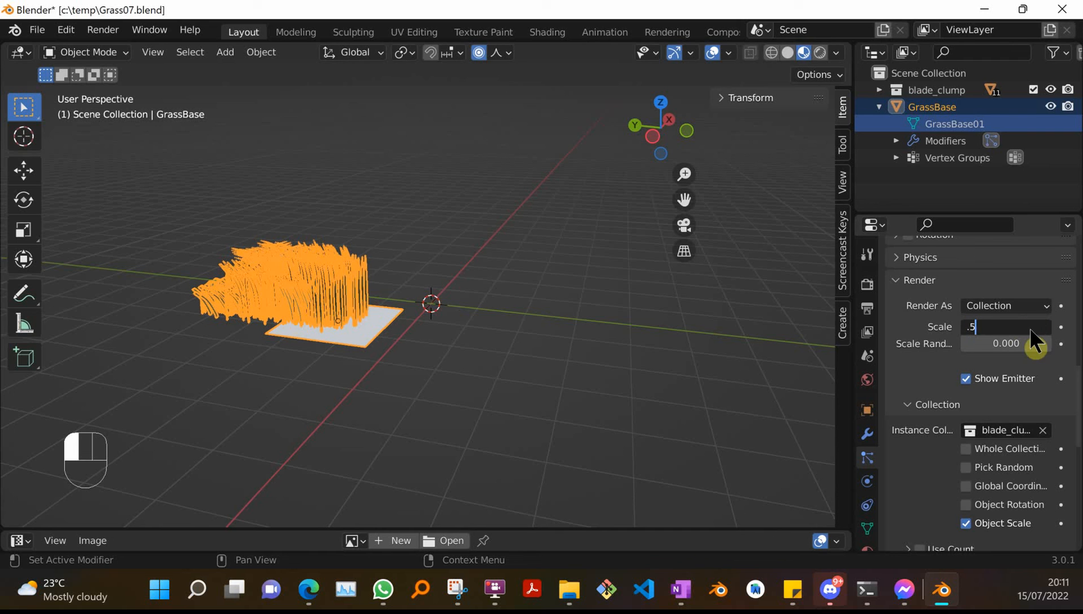
{"action": "key", "text": "Return"}
{"action": "key", "text": "2"}
{"action": "left_click", "coordinate": [1029, 328]}
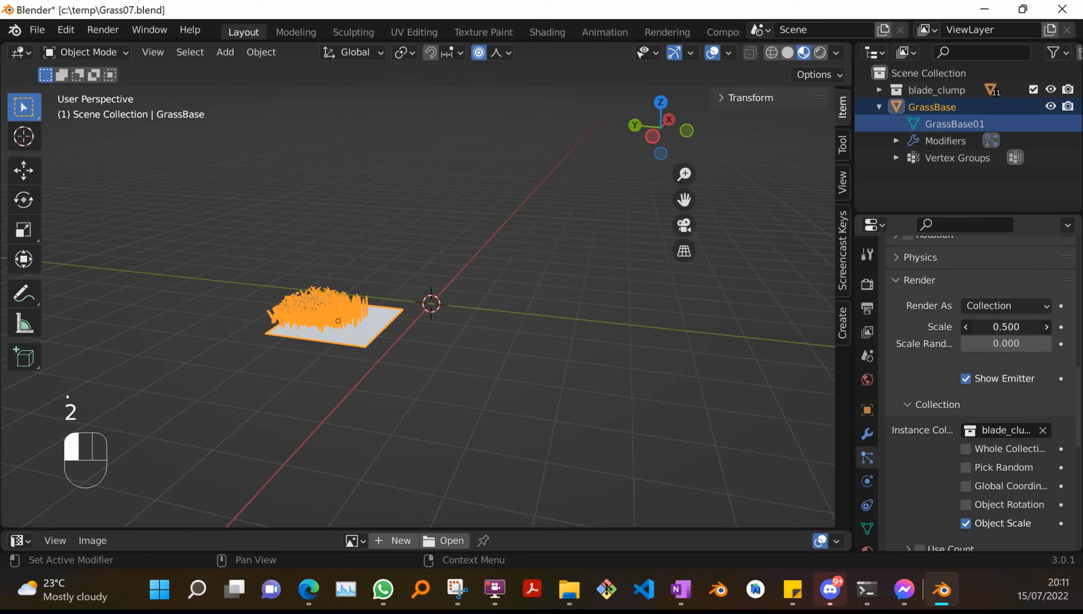
{"action": "type", "text": ".2"}
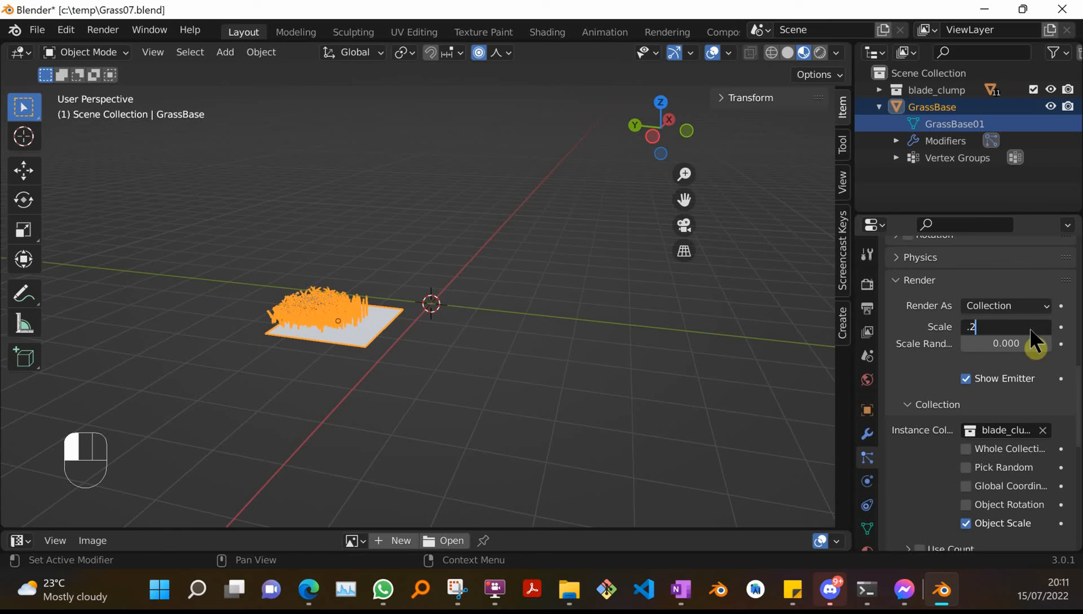
{"action": "key", "text": "Return"}
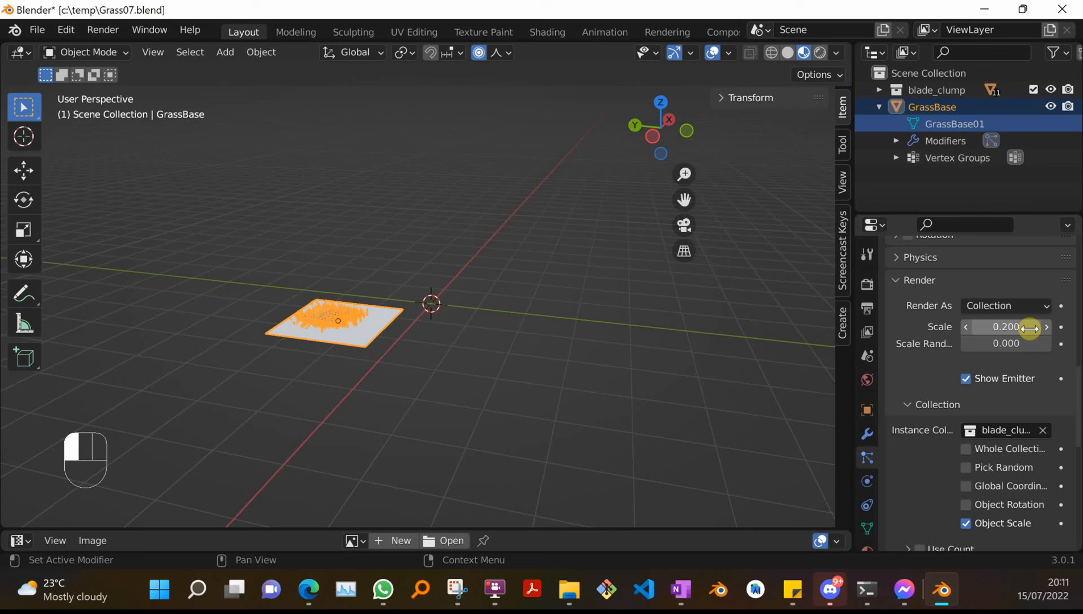
Set the particle render scale to 0.15.
{"action": "left_click", "coordinate": [1030, 328]}
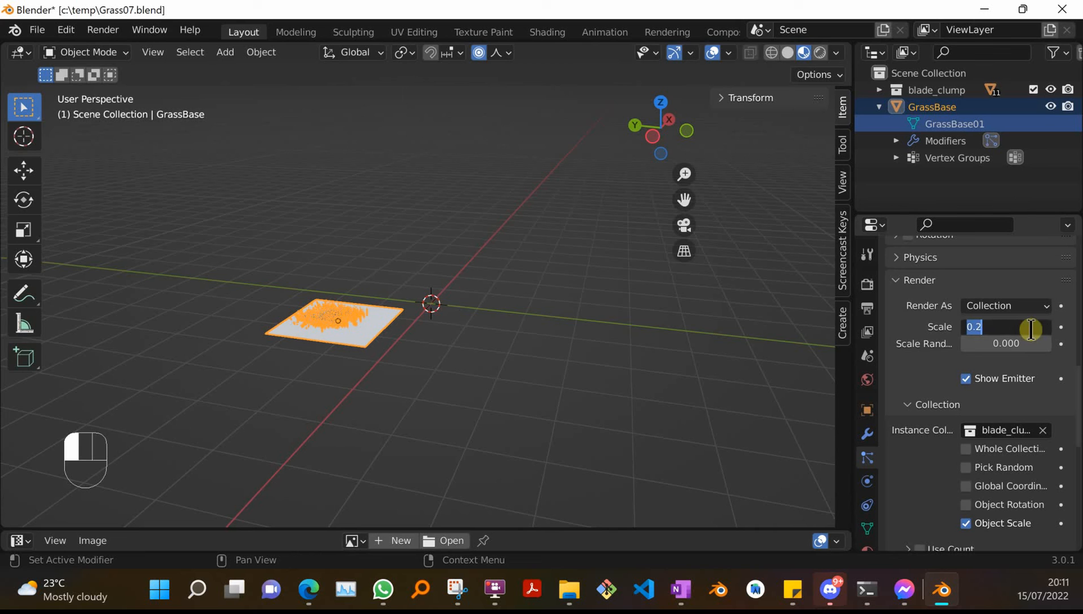
{"action": "type", "text": "0.15"}
{"action": "key", "text": "Return"}
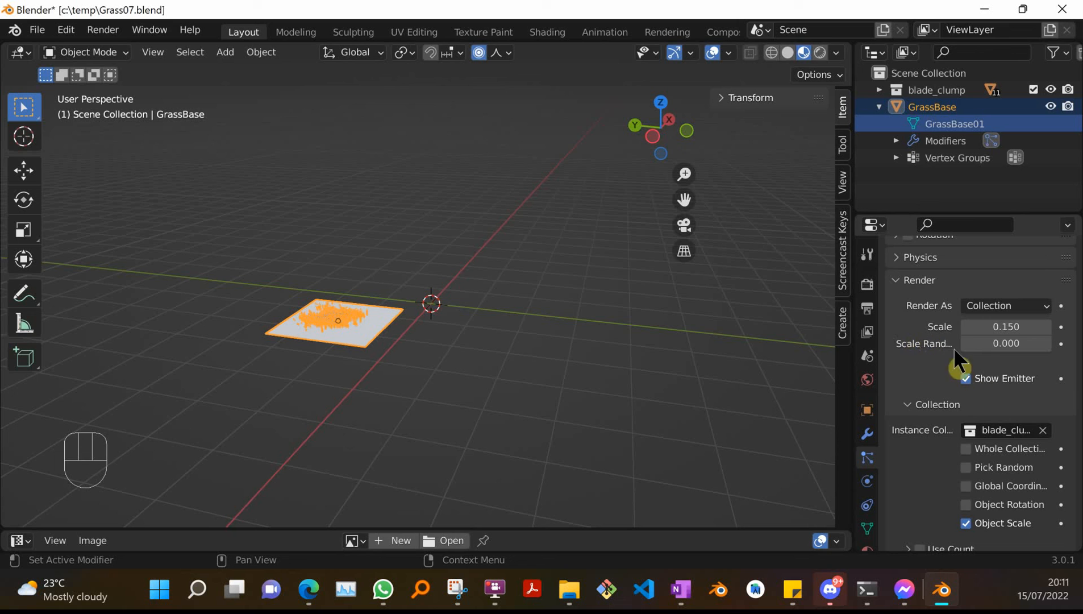
{"action": "left_click", "coordinate": [1031, 342]}
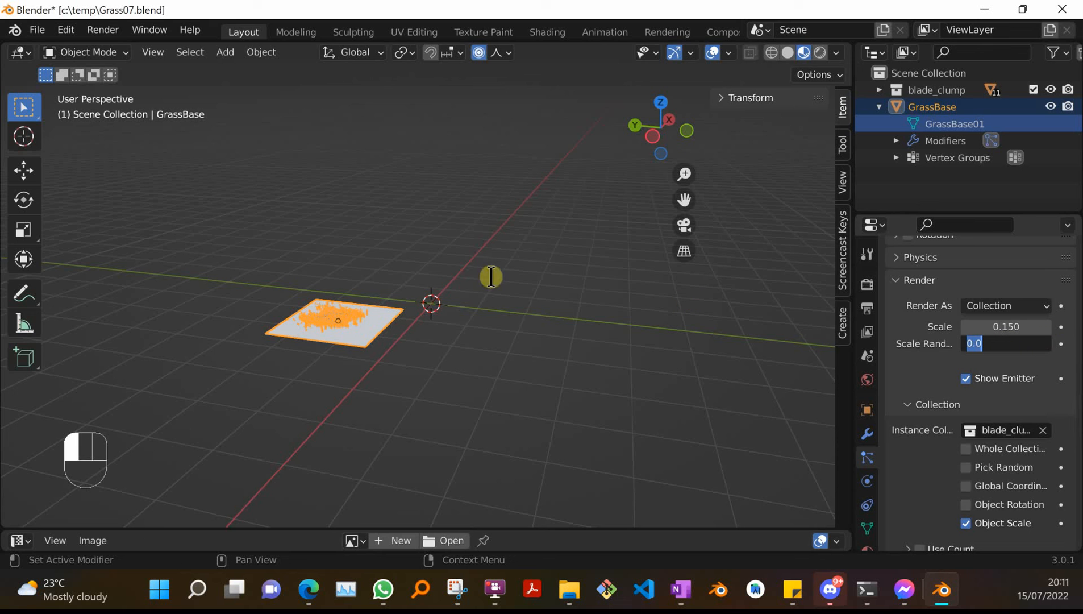
{"action": "scroll", "coordinate": [406, 348], "scroll_direction": "up", "scroll_amount": 5}
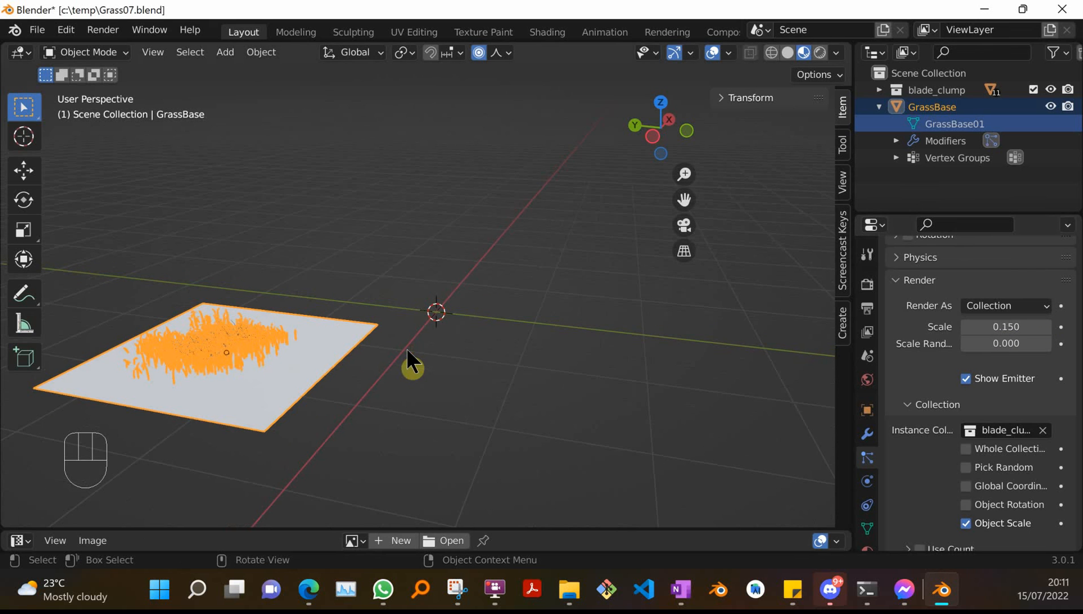
{"action": "middle_click_drag", "start_coordinate": [415, 345], "coordinate": [575, 303], "text": "shift"}
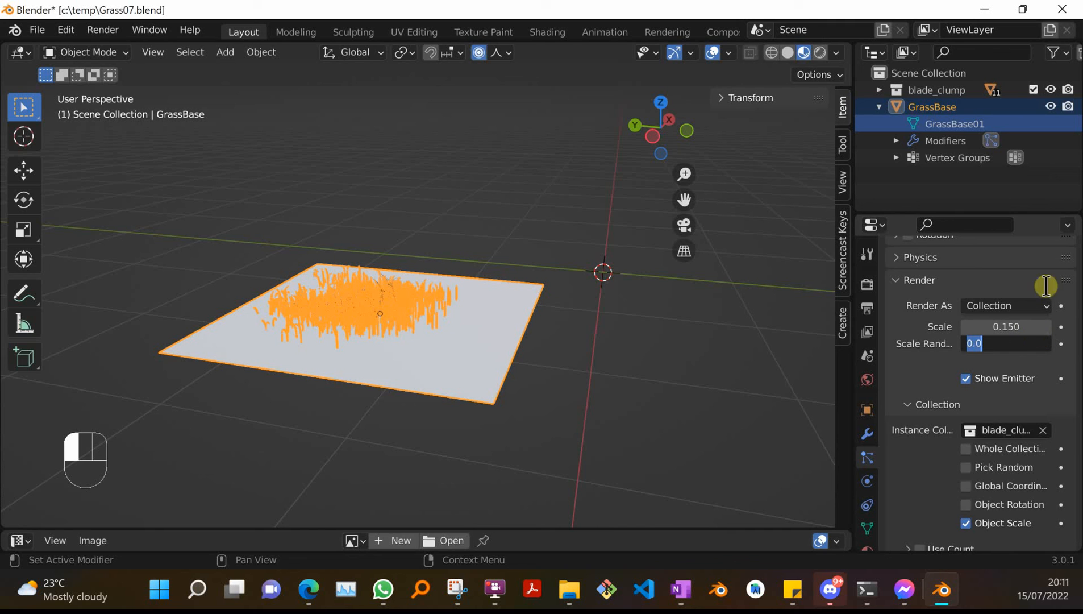
{"action": "left_click", "coordinate": [939, 368]}
Enable particle Rotation and set its orientation axis to Global Z.
{"action": "left_click", "coordinate": [896, 282]}
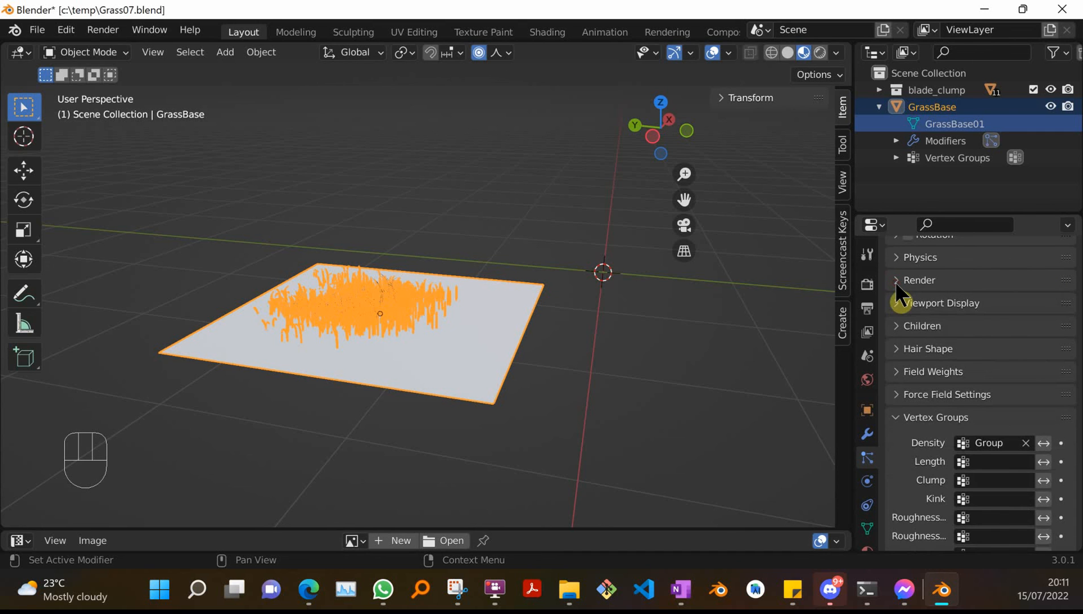
{"action": "left_click", "coordinate": [891, 416]}
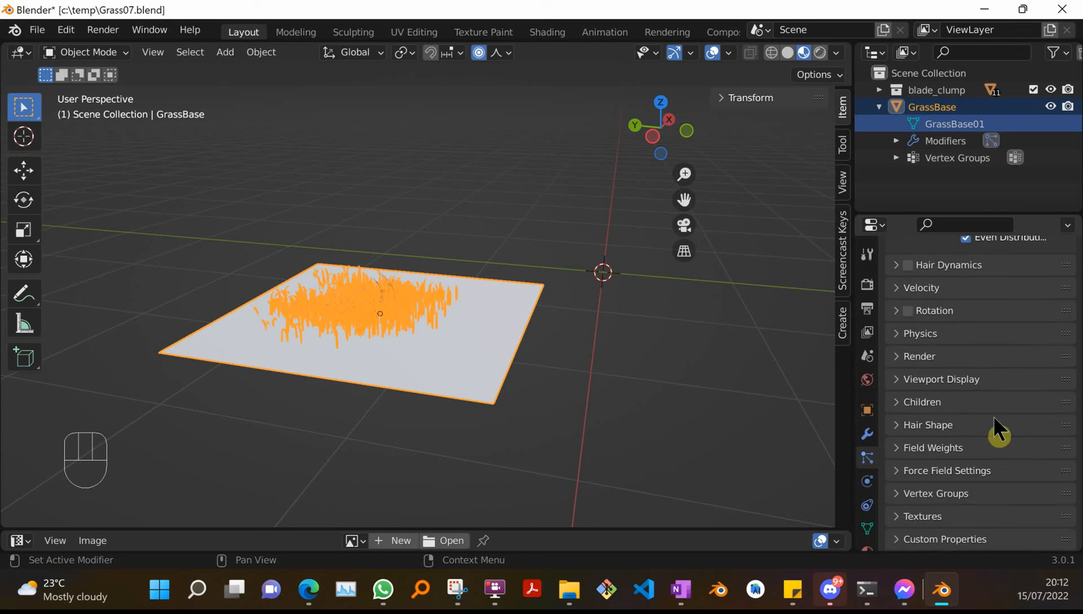
{"action": "left_click", "coordinate": [897, 312]}
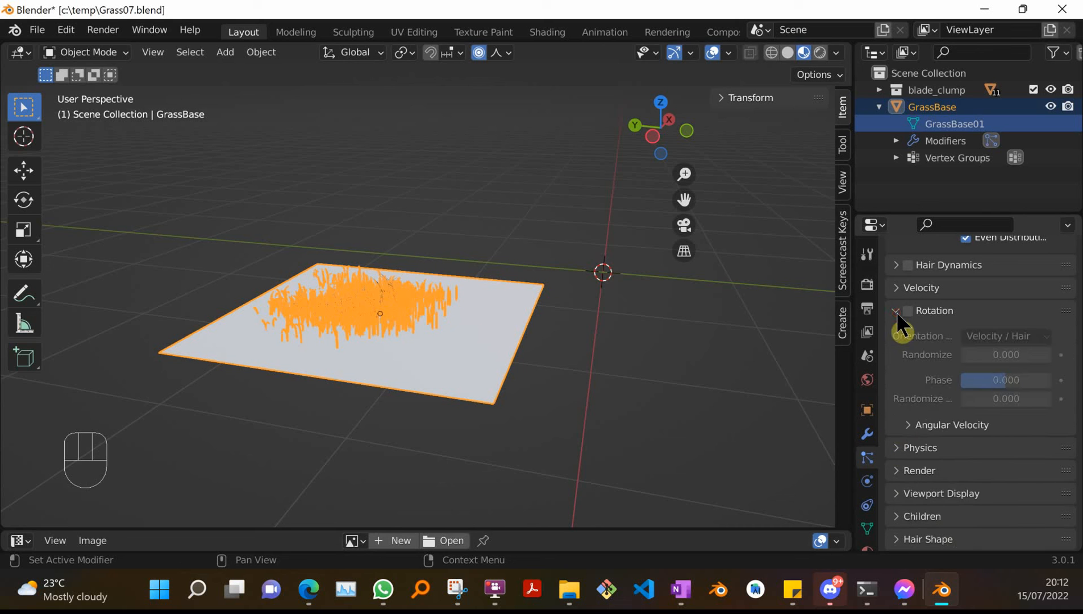
{"action": "left_click", "coordinate": [907, 310]}
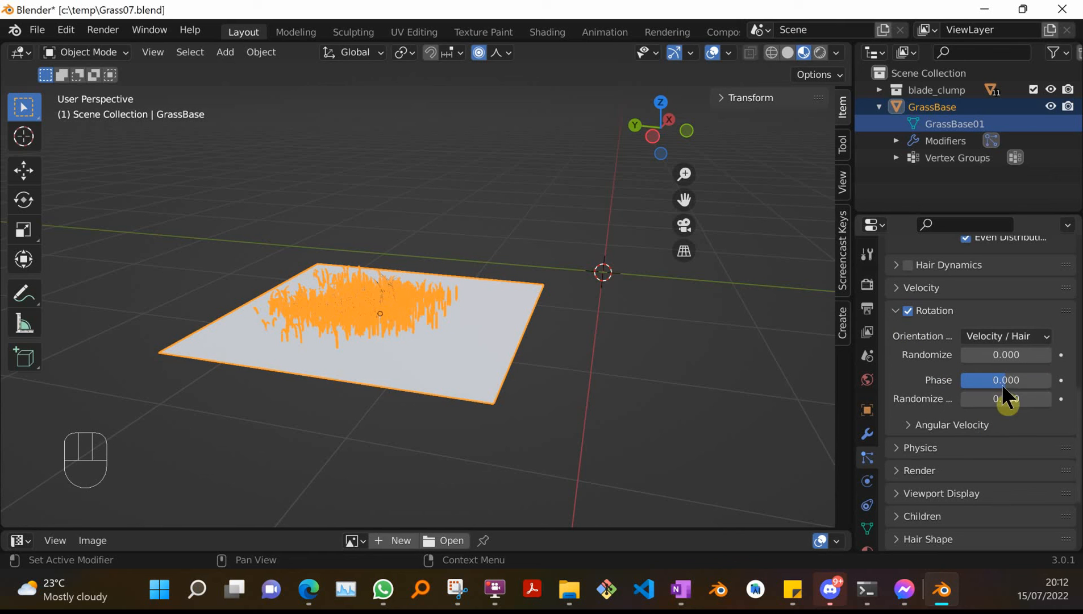
{"action": "left_click", "coordinate": [1042, 336]}
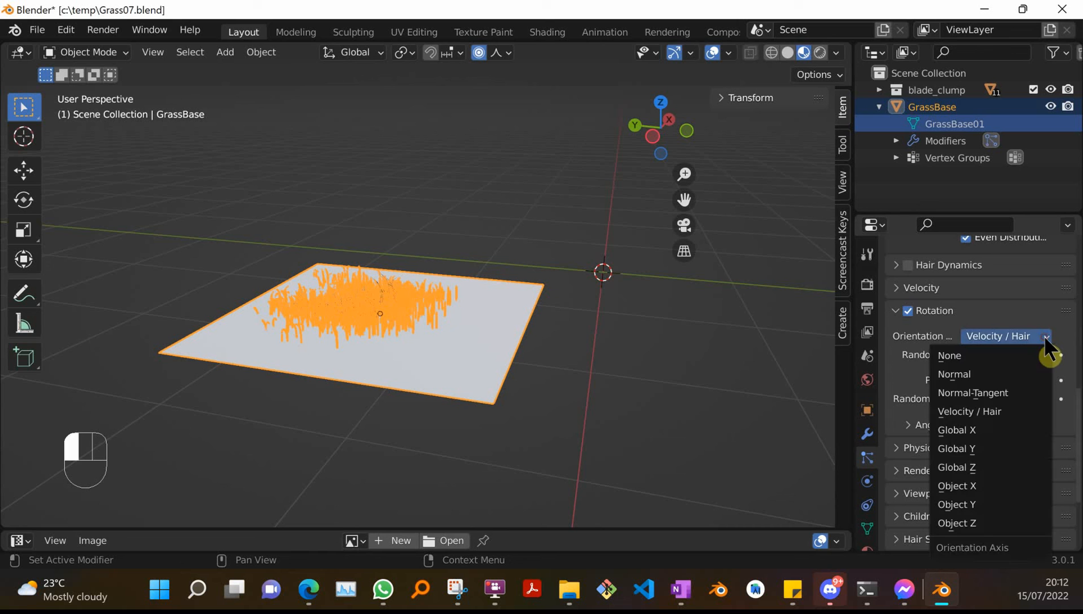
{"action": "left_click", "coordinate": [978, 467]}
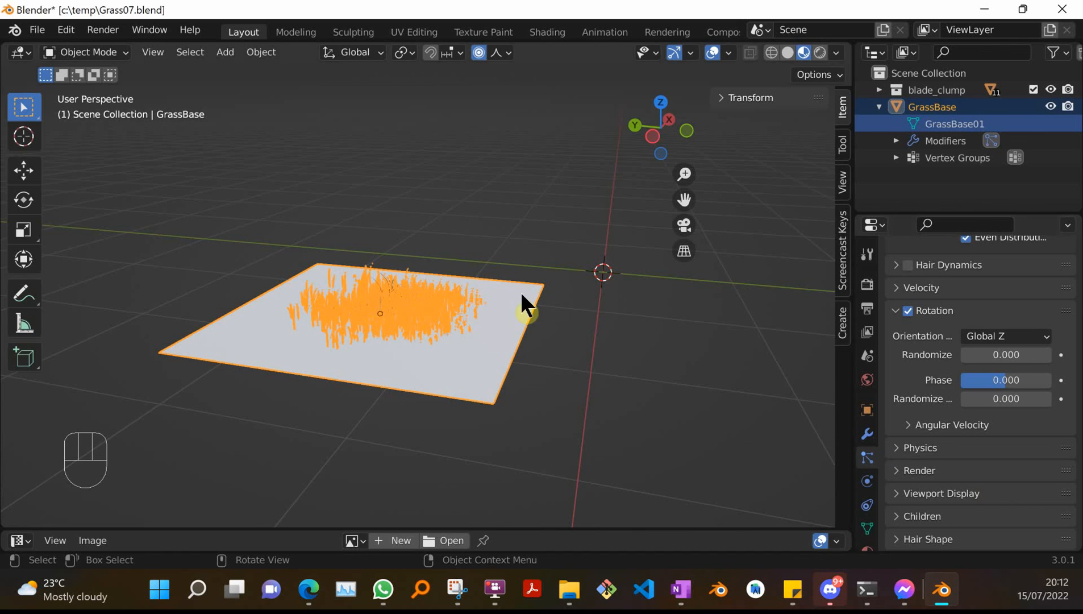
Set the rotation Randomize value to 0.25.
{"action": "scroll", "coordinate": [458, 344], "scroll_direction": "up", "scroll_amount": 3}
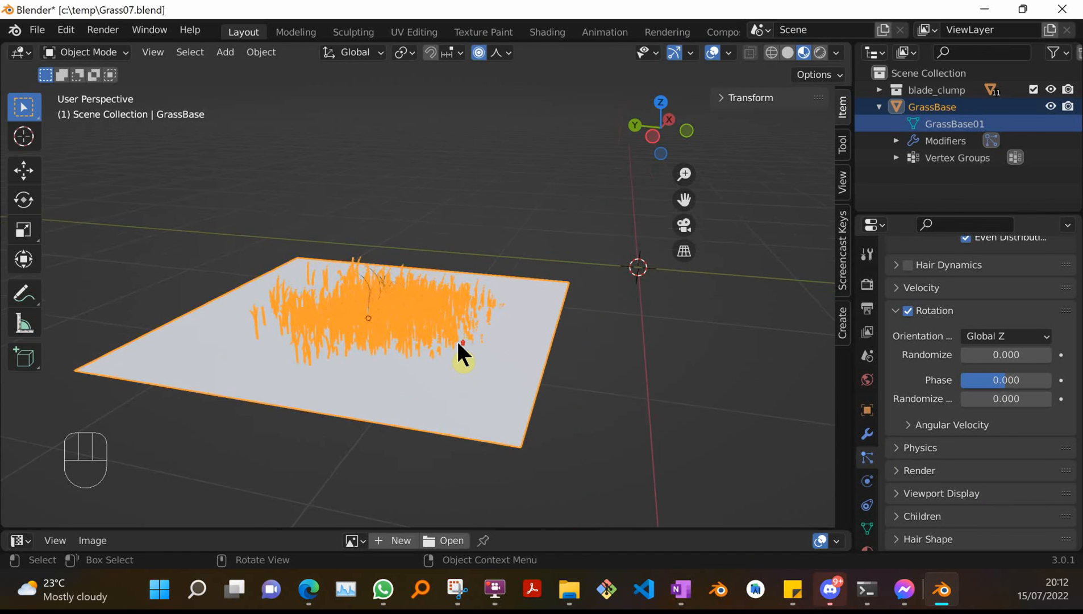
{"action": "scroll", "coordinate": [458, 344], "scroll_direction": "down", "scroll_amount": 2}
{"action": "left_click", "coordinate": [1031, 355]}
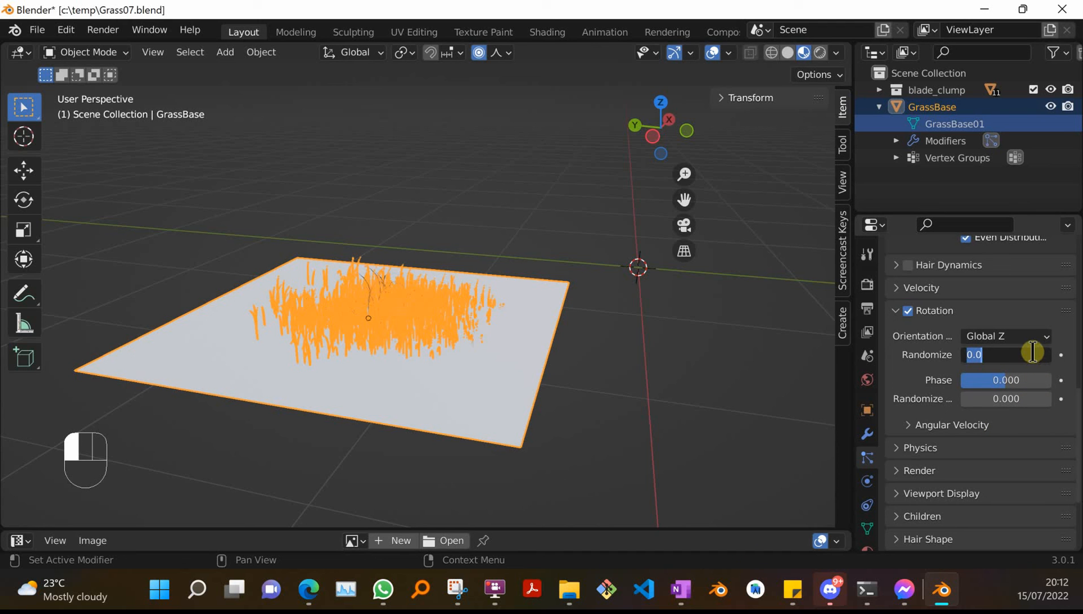
{"action": "type", "text": ".25"}
{"action": "key", "text": "Return"}
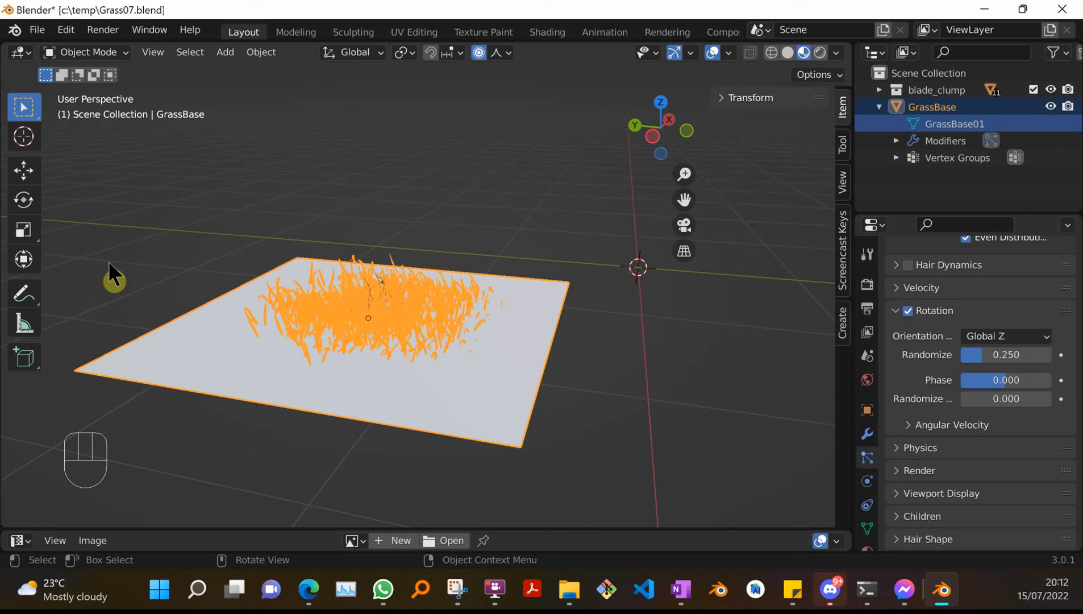
Switch the viewport to Solid shading and inspect the scattered grass up close.
{"action": "key", "text": "z"}
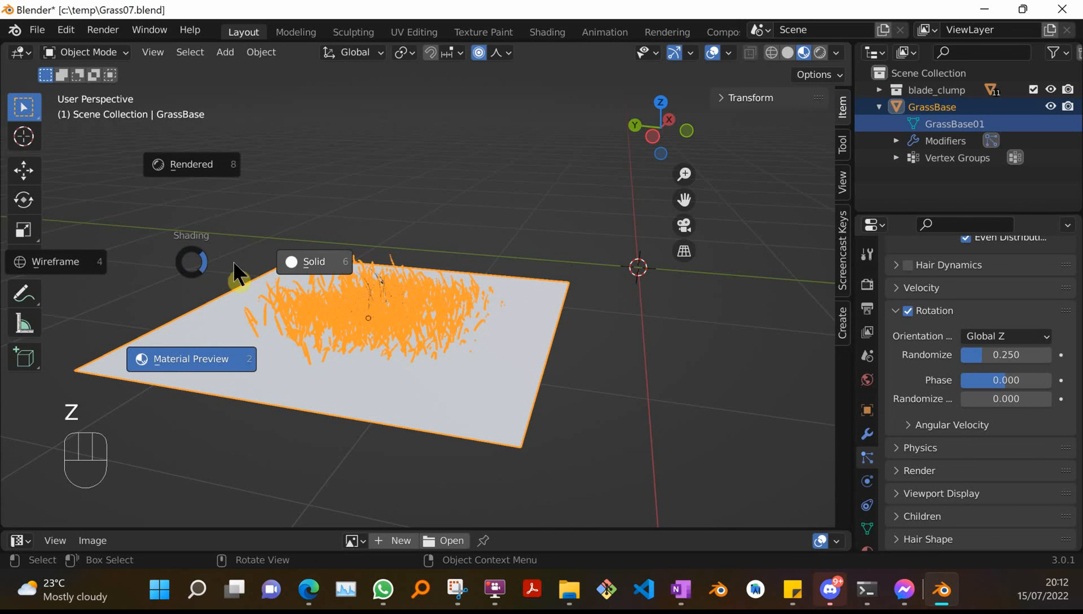
{"action": "left_click", "coordinate": [306, 262]}
{"action": "scroll", "coordinate": [340, 277], "scroll_direction": "up", "scroll_amount": 4}
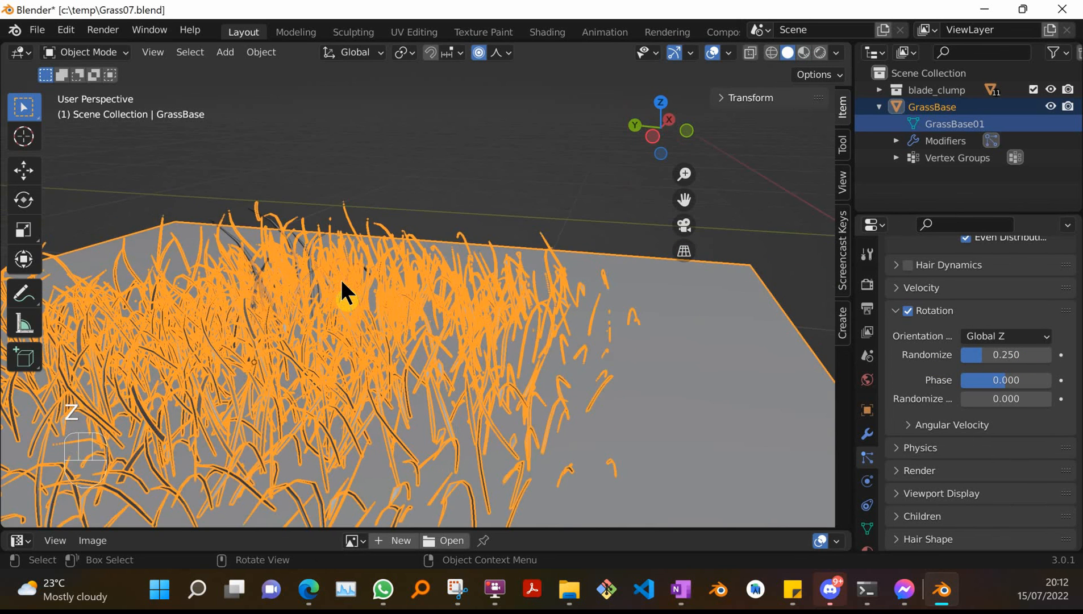
{"action": "scroll", "coordinate": [341, 281], "scroll_direction": "down", "scroll_amount": 2}
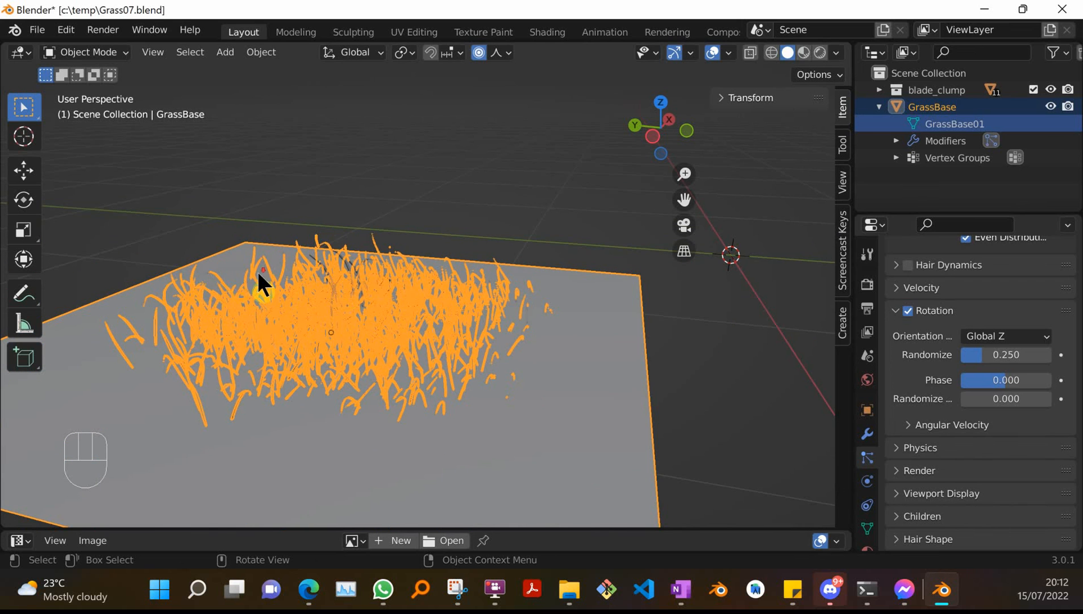
{"action": "scroll", "coordinate": [233, 278], "scroll_direction": "down", "scroll_amount": 2}
Deselect everything and preview the grass in Rendered viewport shading, returning to Solid shading.
{"action": "left_click", "coordinate": [139, 257]}
{"action": "key", "text": "z"}
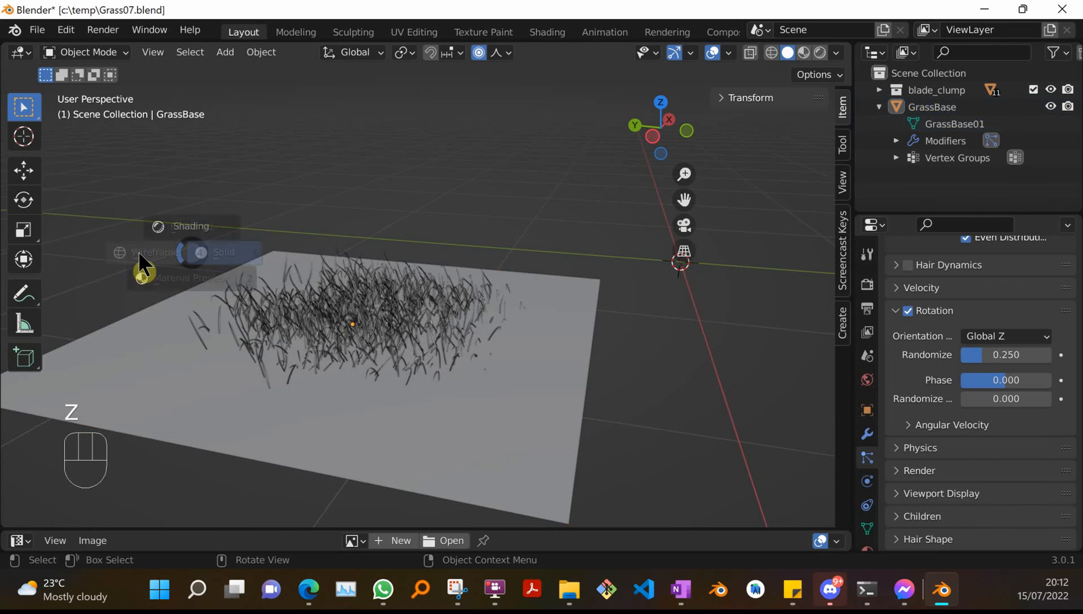
{"action": "left_click", "coordinate": [188, 173]}
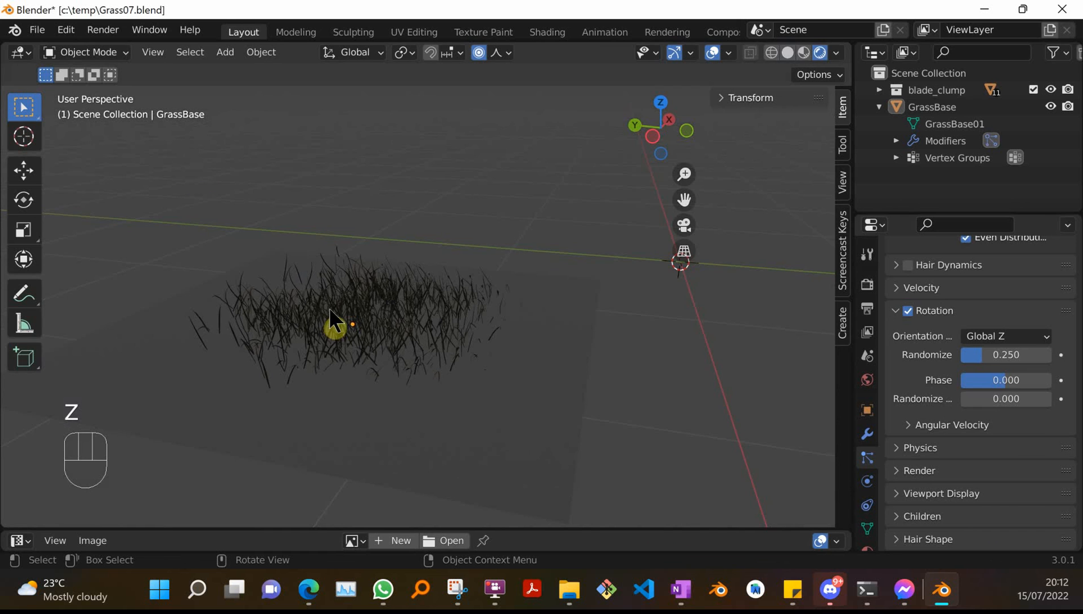
{"action": "key", "text": "z"}
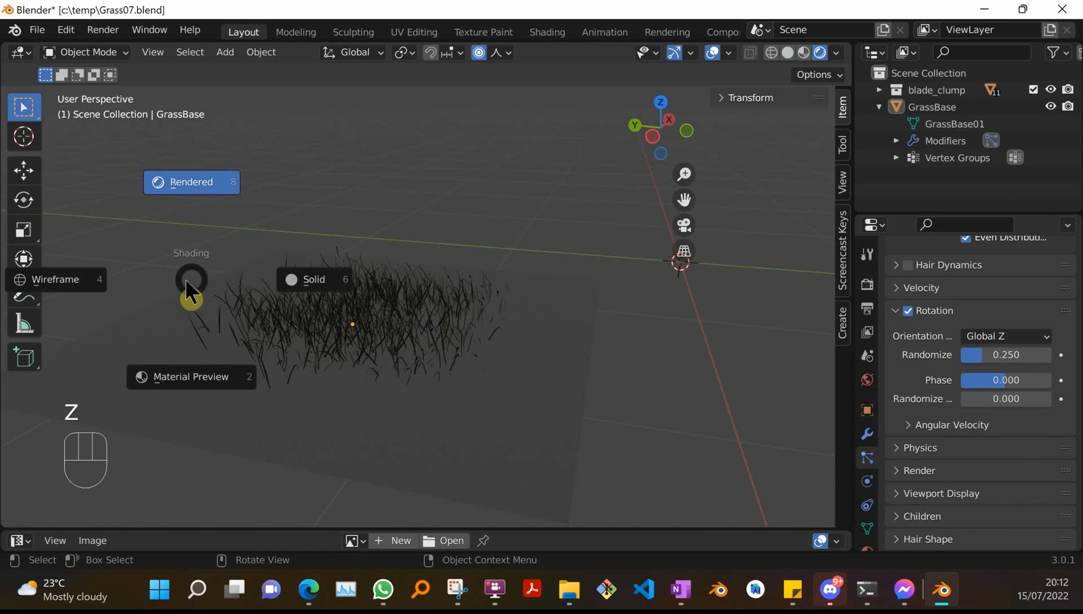
{"action": "left_click", "coordinate": [320, 294]}
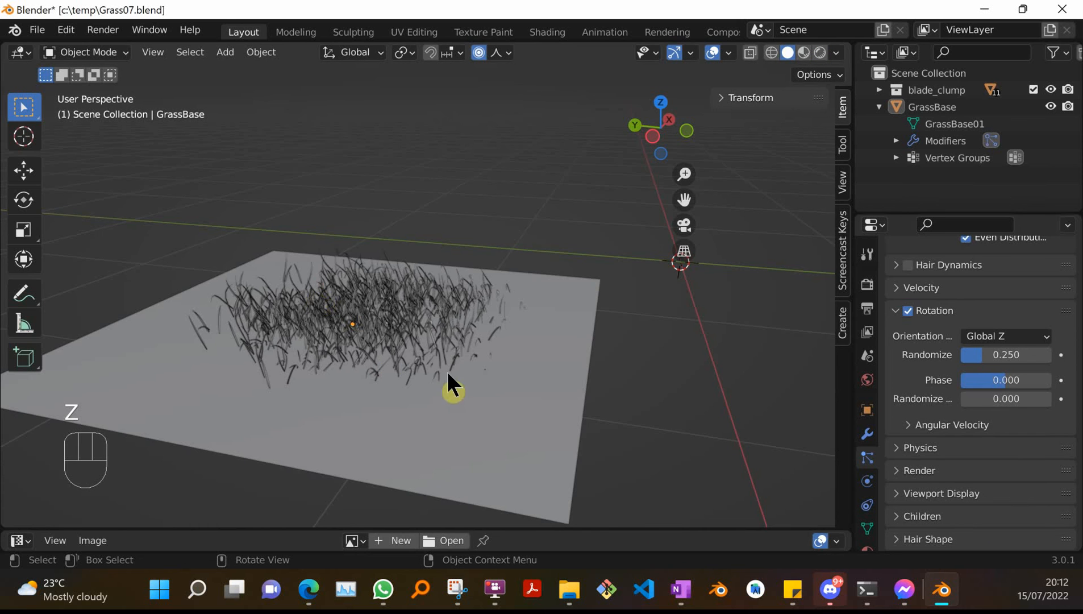
Examine the scattered grass blades up close in the viewport.
{"action": "scroll", "coordinate": [381, 350], "scroll_direction": "down", "scroll_amount": 3}
{"action": "scroll", "coordinate": [385, 336], "scroll_direction": "up", "scroll_amount": 3}
{"action": "scroll", "coordinate": [363, 335], "scroll_direction": "up", "scroll_amount": 6}
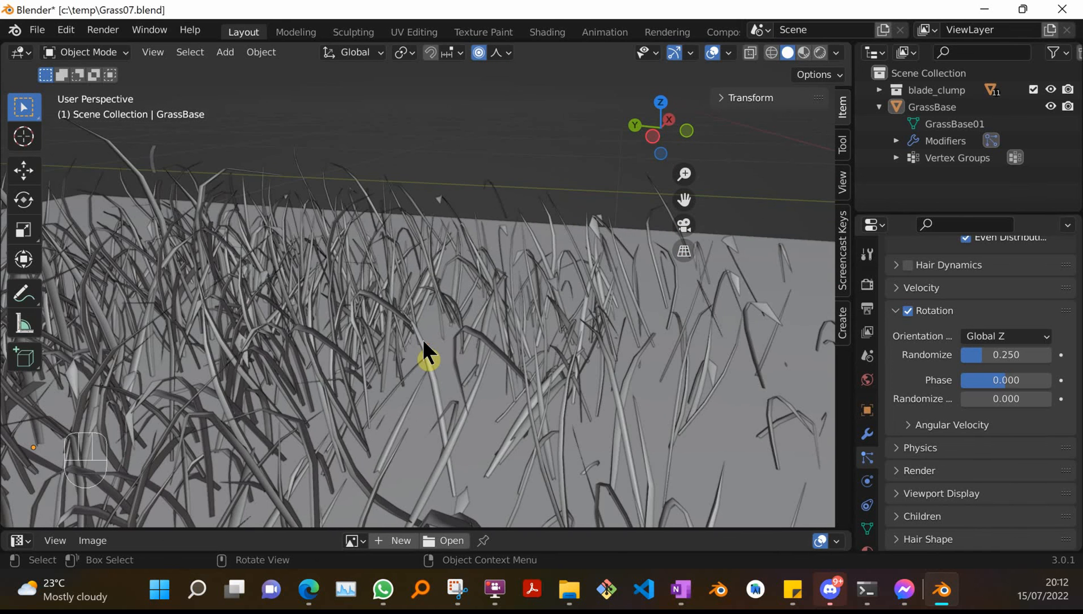
{"action": "scroll", "coordinate": [423, 341], "scroll_direction": "down", "scroll_amount": 5}
{"action": "scroll", "coordinate": [422, 338], "scroll_direction": "down", "scroll_amount": 3}
{"action": "scroll", "coordinate": [422, 339], "scroll_direction": "up", "scroll_amount": 6}
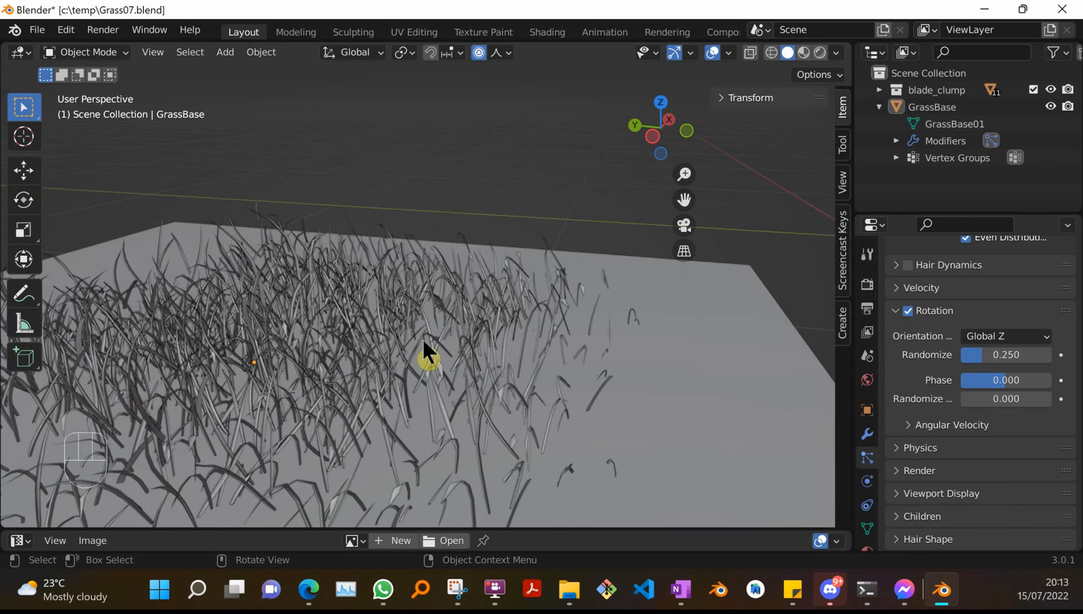
{"action": "scroll", "coordinate": [423, 341], "scroll_direction": "down", "scroll_amount": 4}
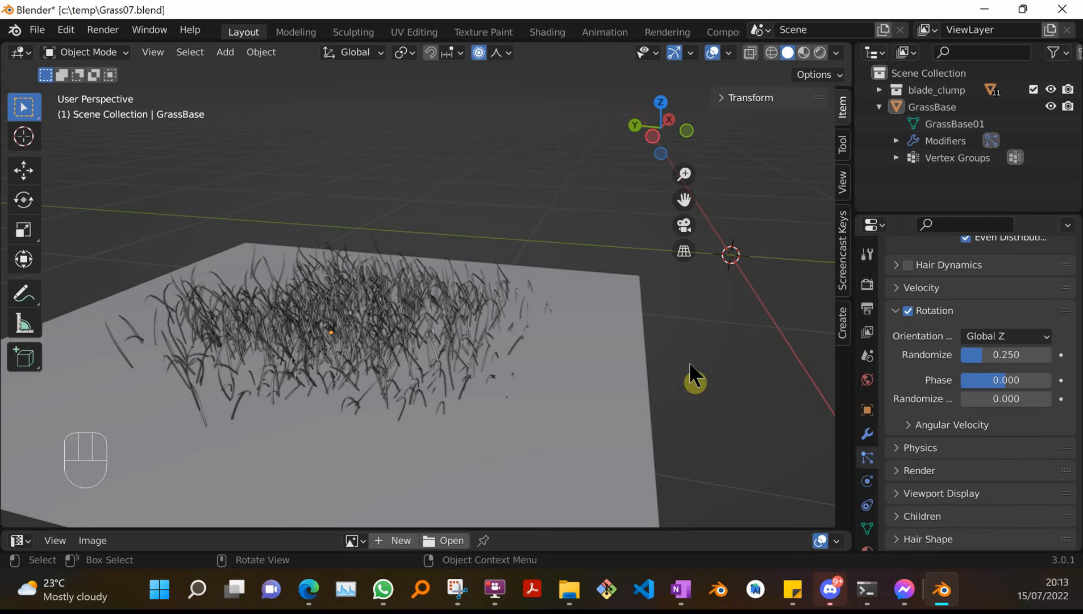
{"action": "scroll", "coordinate": [411, 359], "scroll_direction": "up", "scroll_amount": 2}
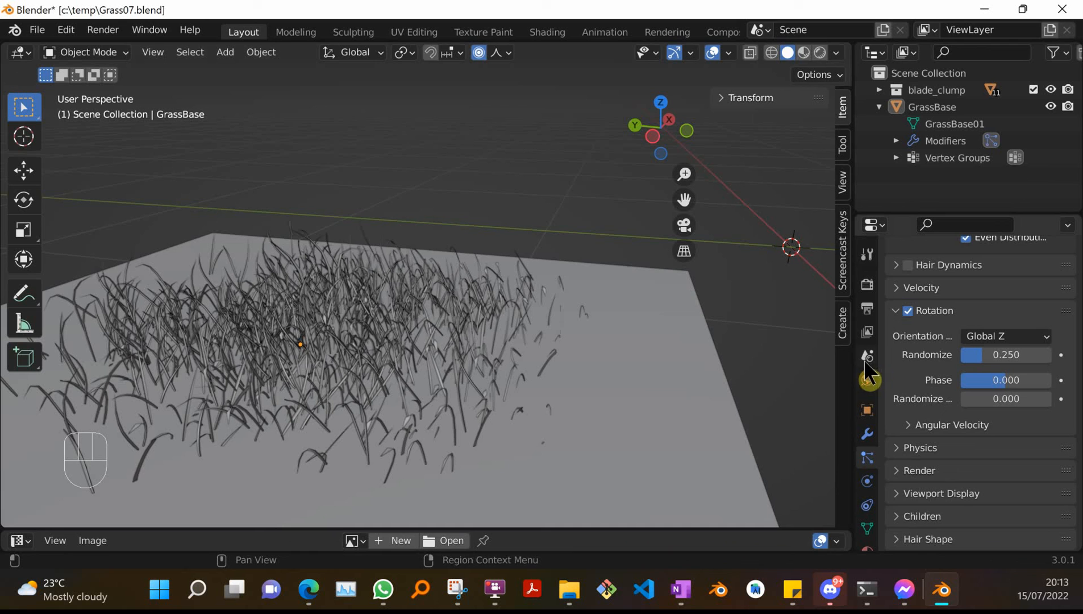
Set the particle render Scale Randomness to 0.69.
{"action": "left_click", "coordinate": [896, 471]}
{"action": "scroll", "coordinate": [915, 464], "scroll_direction": "down", "scroll_amount": 2}
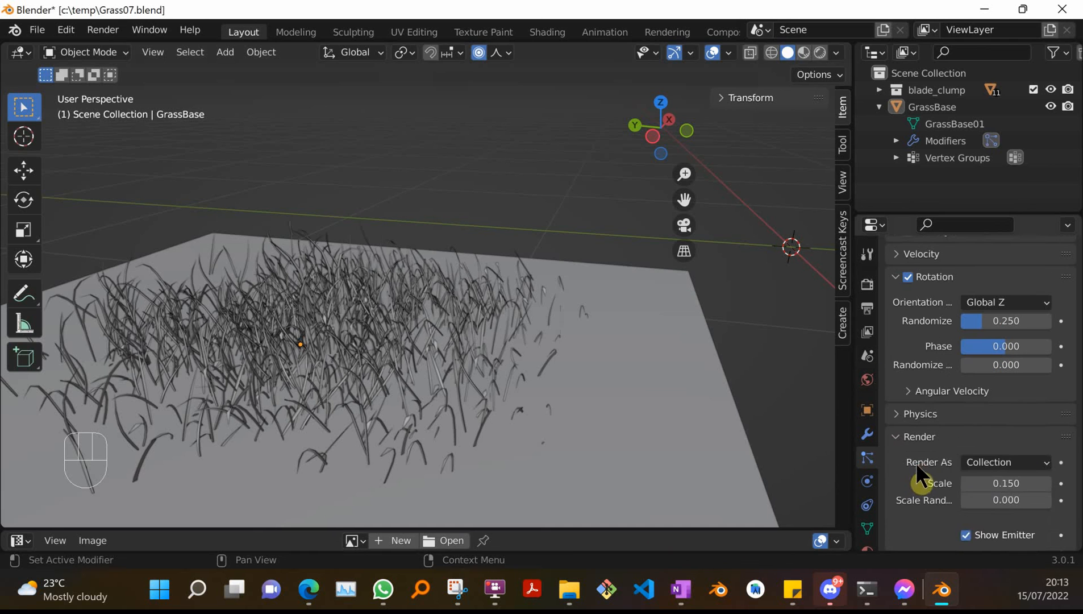
{"action": "left_click", "coordinate": [1014, 500]}
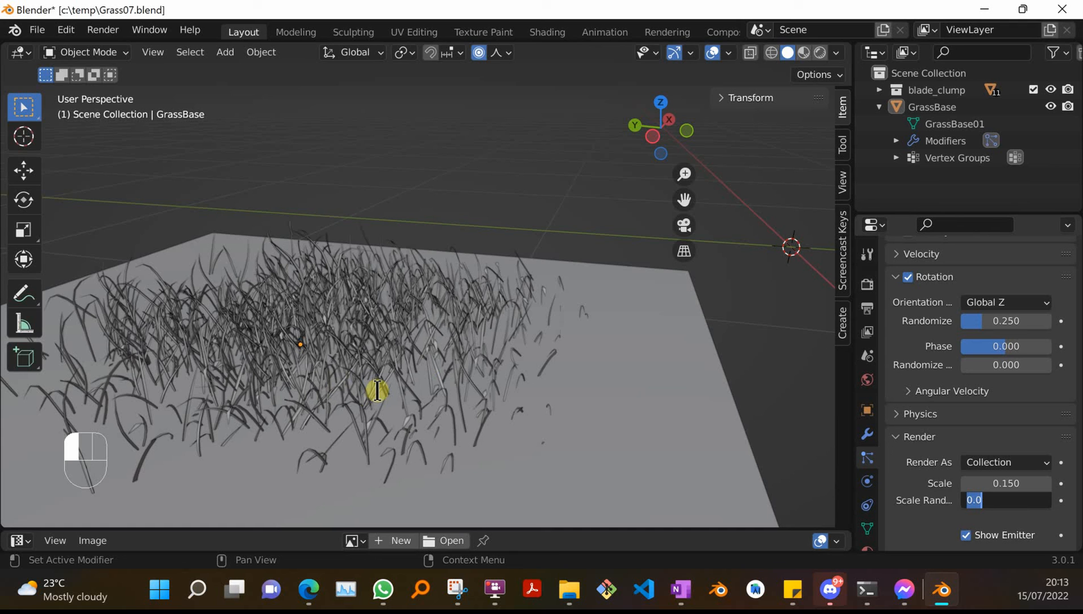
{"action": "type", "text": ".69"}
{"action": "key", "text": "Return"}
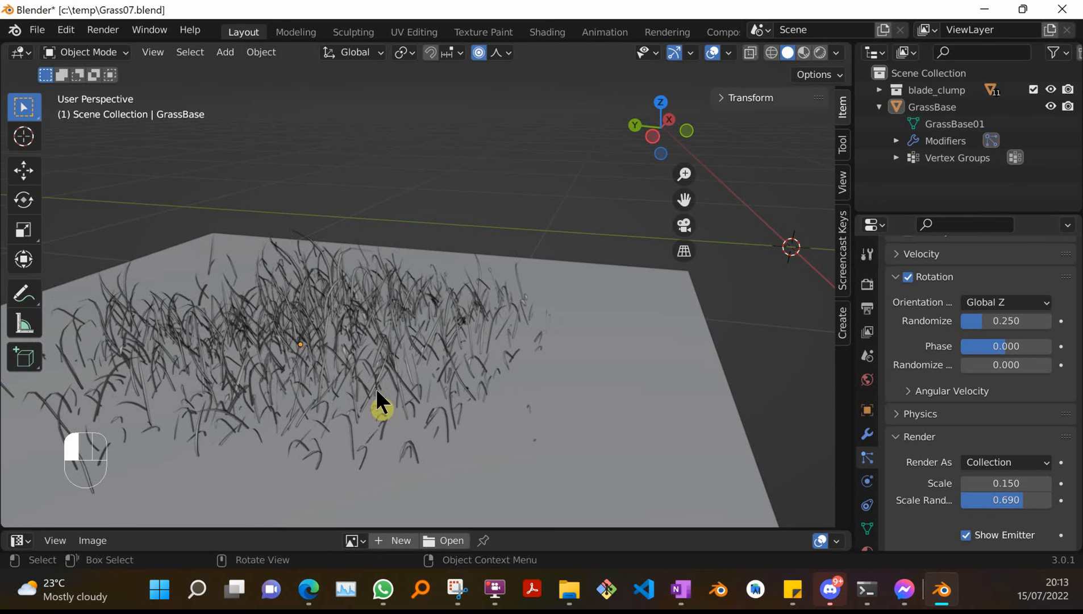
{"action": "scroll", "coordinate": [343, 376], "scroll_direction": "up", "scroll_amount": 5}
{"action": "scroll", "coordinate": [342, 377], "scroll_direction": "down", "scroll_amount": 6}
{"action": "scroll", "coordinate": [543, 392], "scroll_direction": "down", "scroll_amount": 2}
{"action": "scroll", "coordinate": [542, 392], "scroll_direction": "up", "scroll_amount": 2}
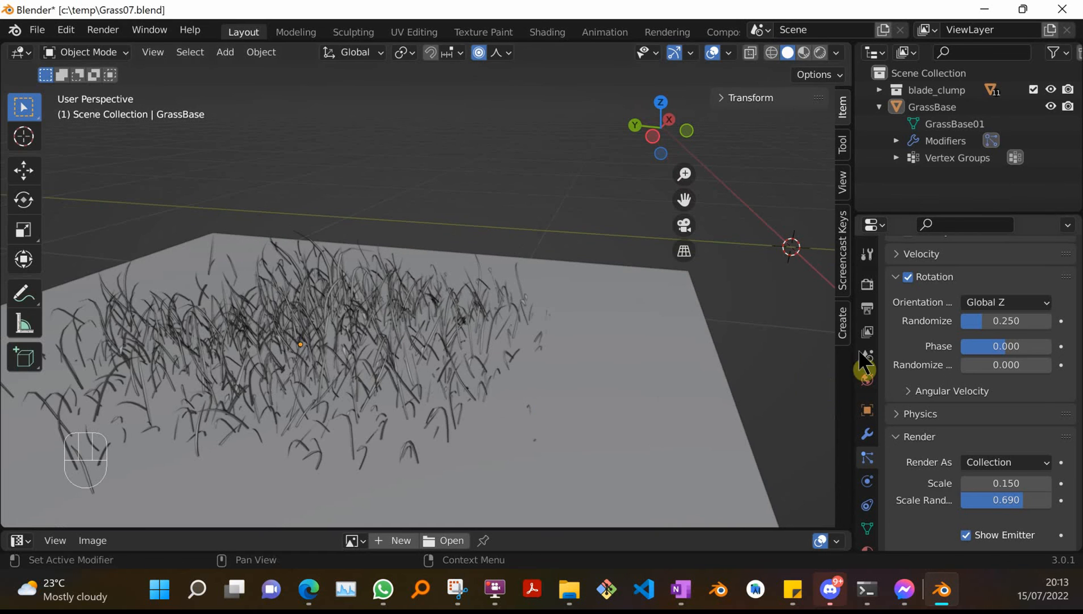